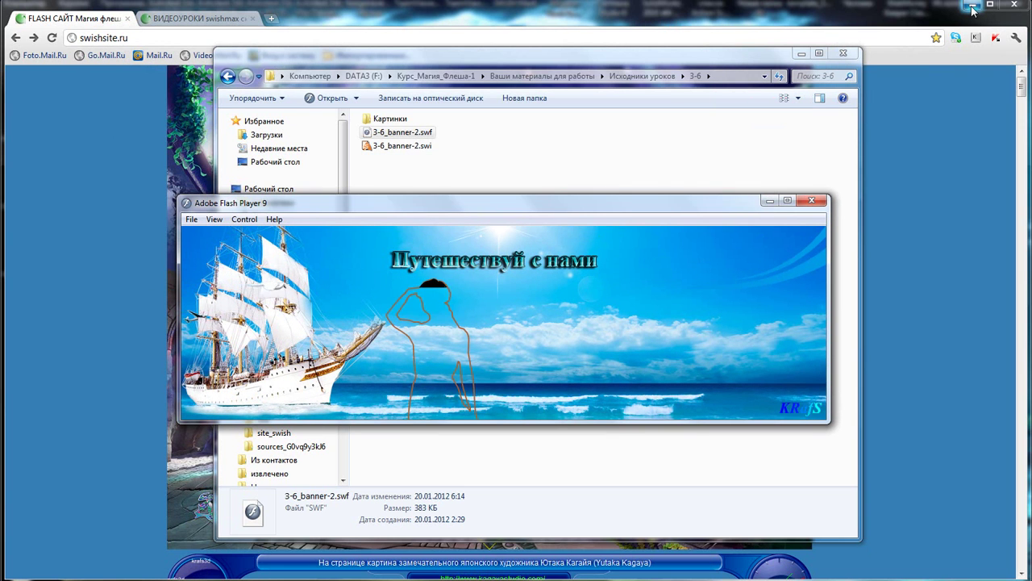
Watch the banner animation play in Flash Player, moving its window higher and minimizing the 3-6 folder window.
left_click(802, 54)
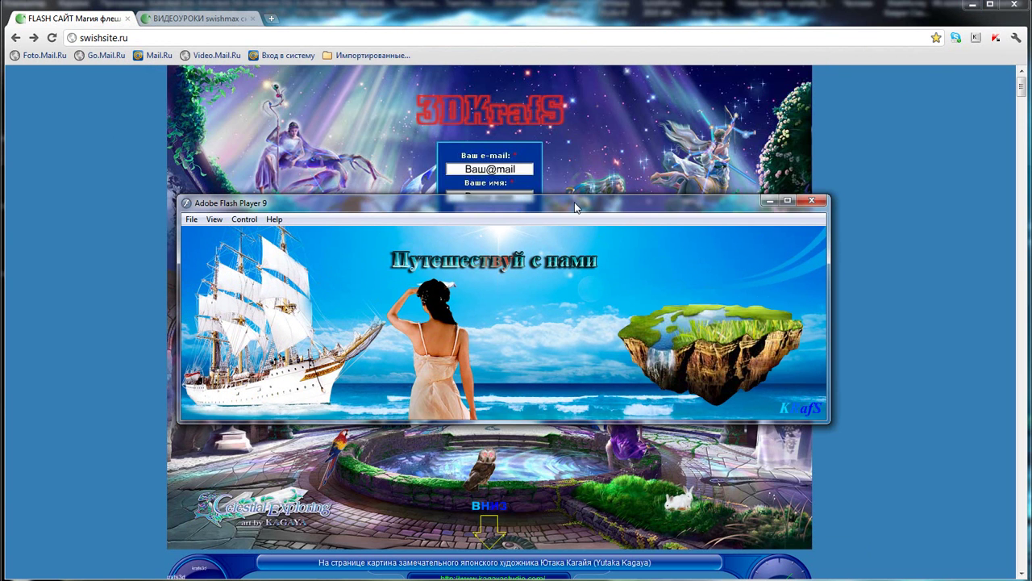
left_click_drag(564, 203, 546, 165)
key("super+Down")
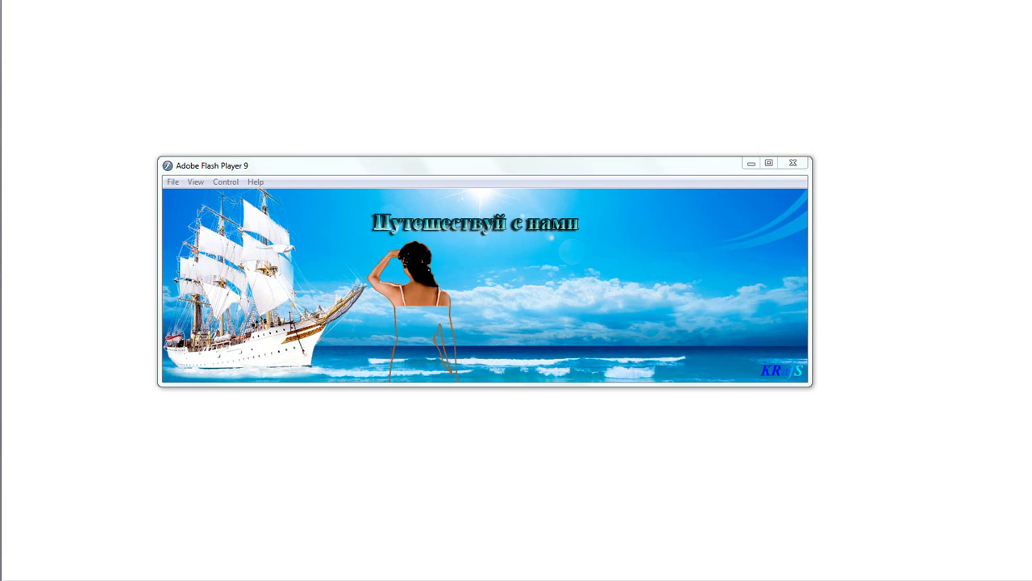
key("alt+Tab")
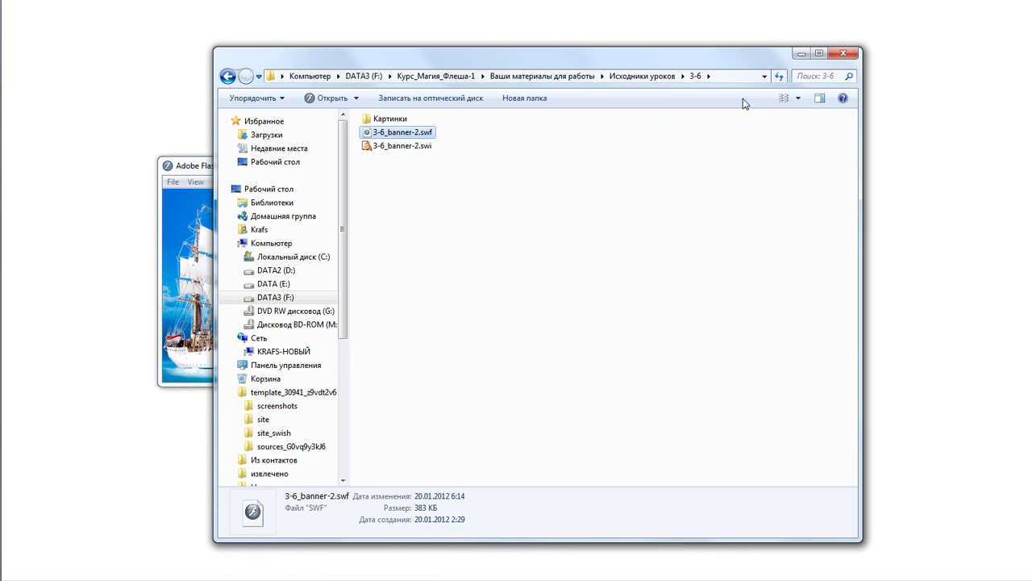
left_click(801, 53)
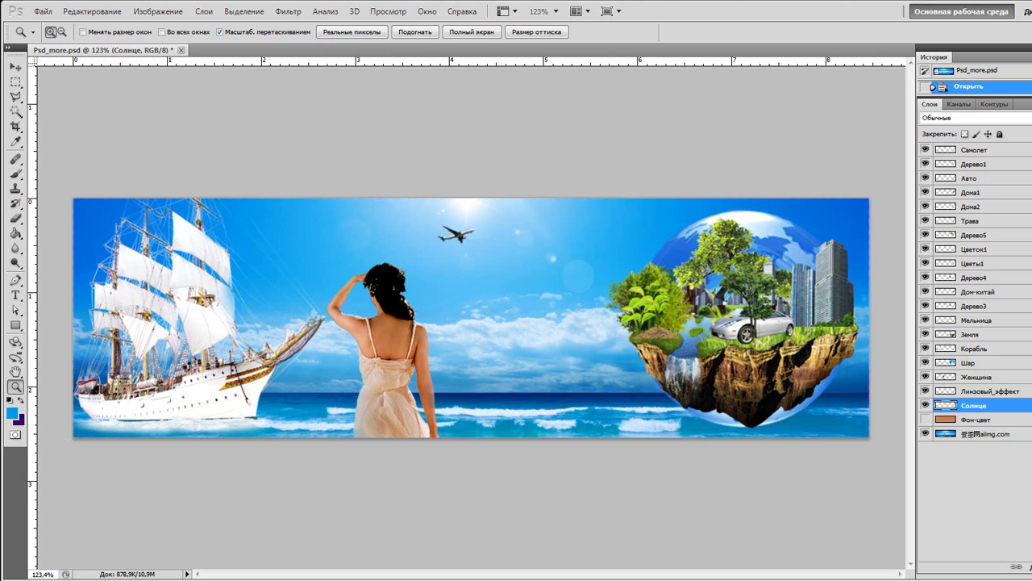
Hide the Шар layer in the Psd_more.psd document in Photoshop.
left_click(924, 362)
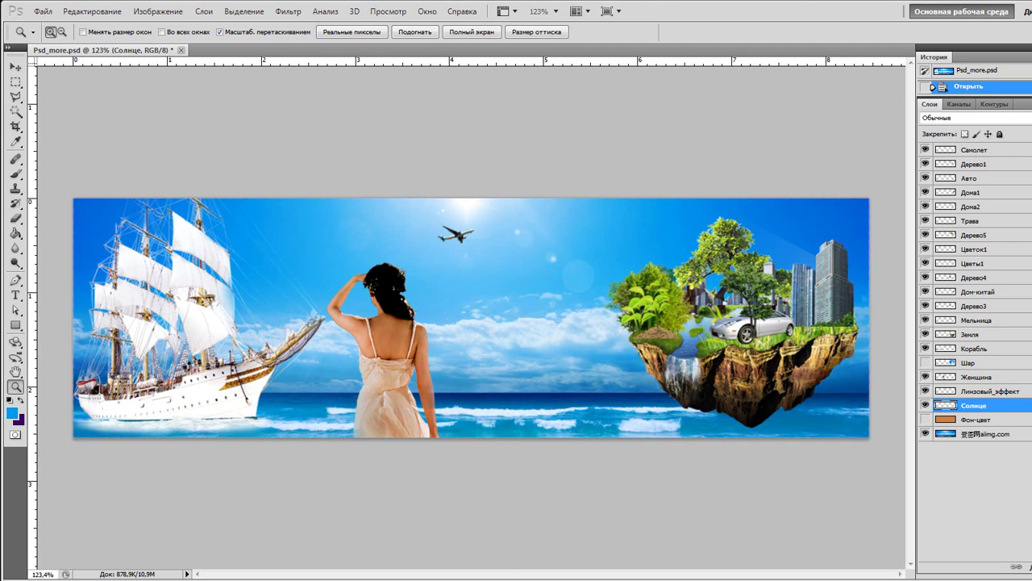
key("alt+Tab")
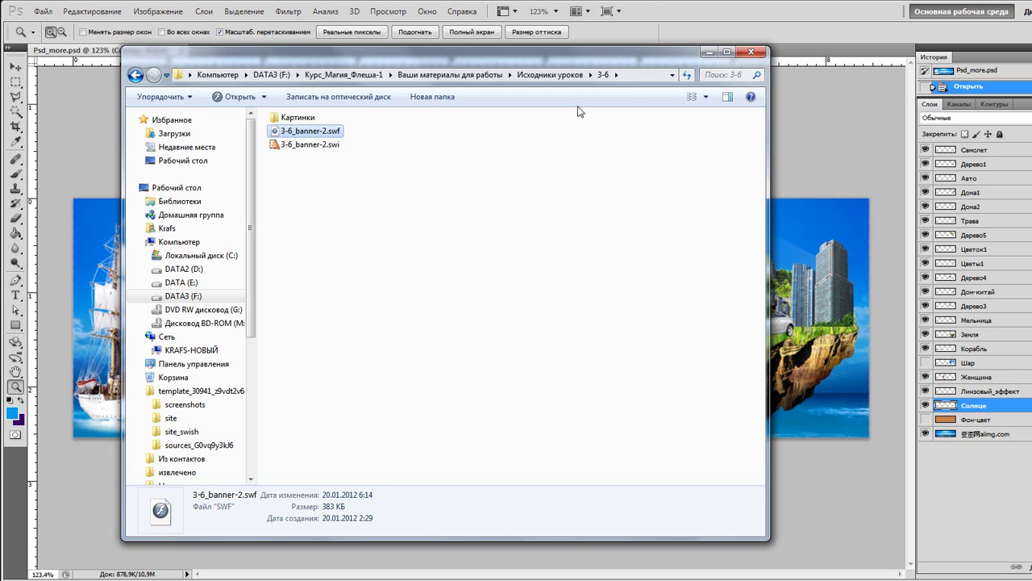
left_click(709, 53)
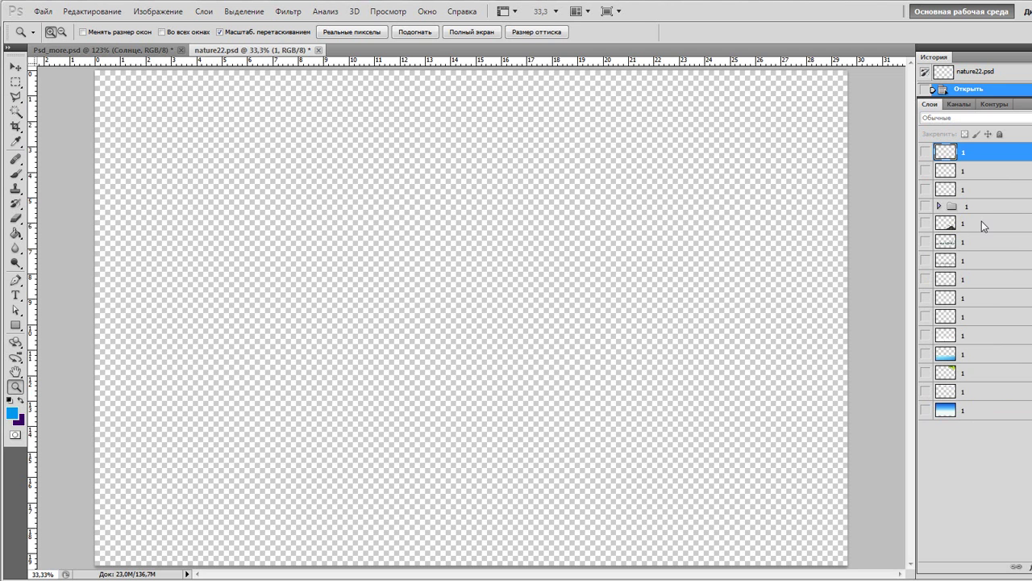
Make every layer and the layer group in nature22.psd visible one by one, down to the sky background.
left_click(925, 151)
left_click(925, 170)
left_click(925, 189)
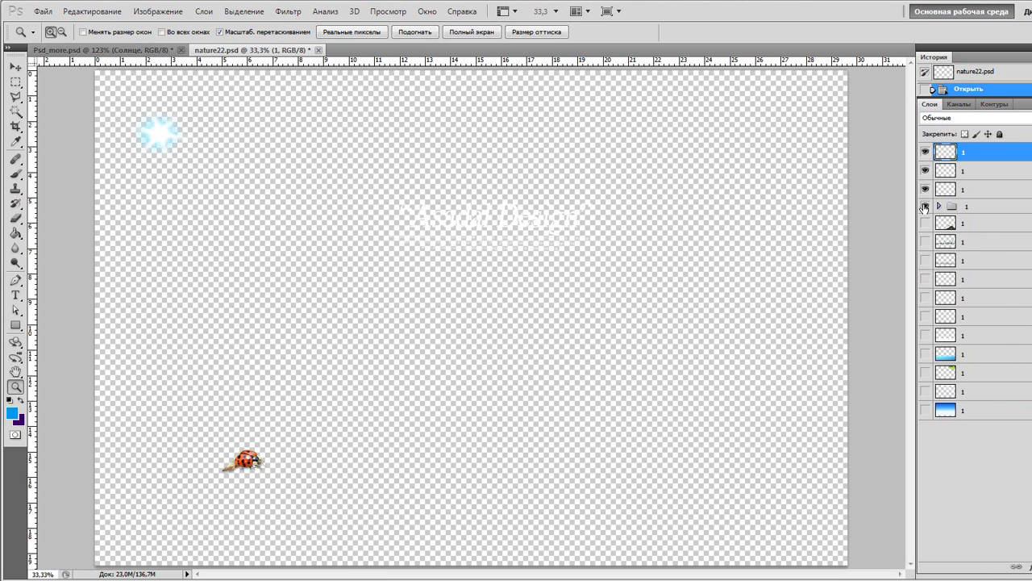
left_click(925, 206)
left_click(925, 222)
left_click(925, 242)
left_click(925, 260)
left_click(925, 278)
left_click(925, 297)
left_click(925, 317)
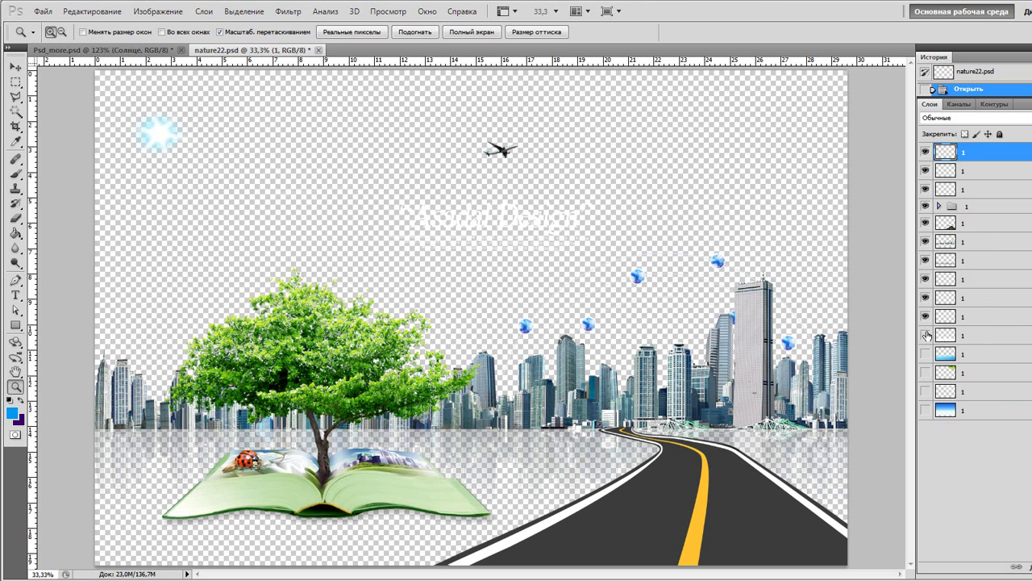
left_click(925, 334)
left_click(925, 353)
left_click(925, 372)
left_click(925, 391)
left_click(925, 410)
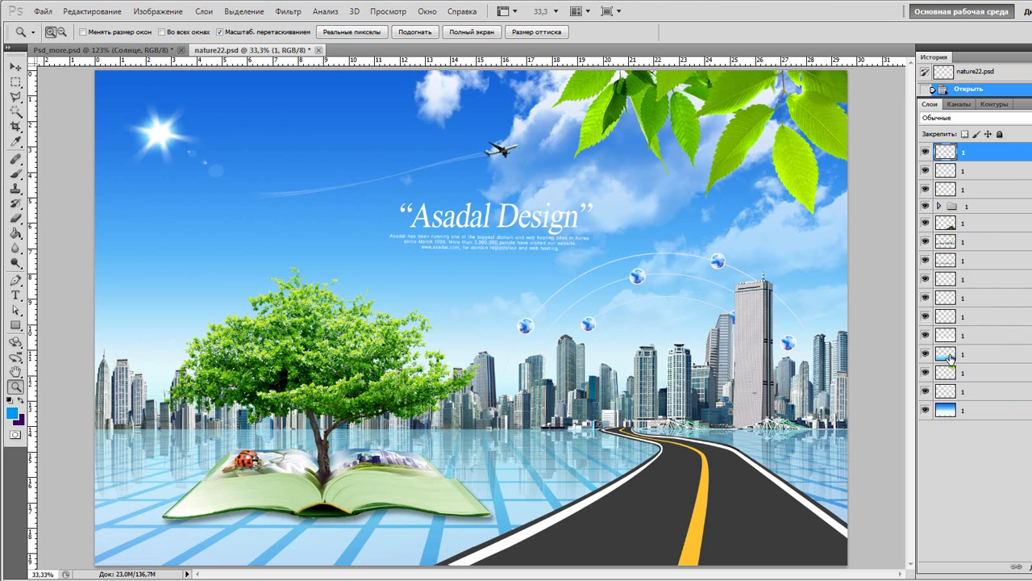
Close the nature22.psd document without saving its changes.
left_click(973, 321)
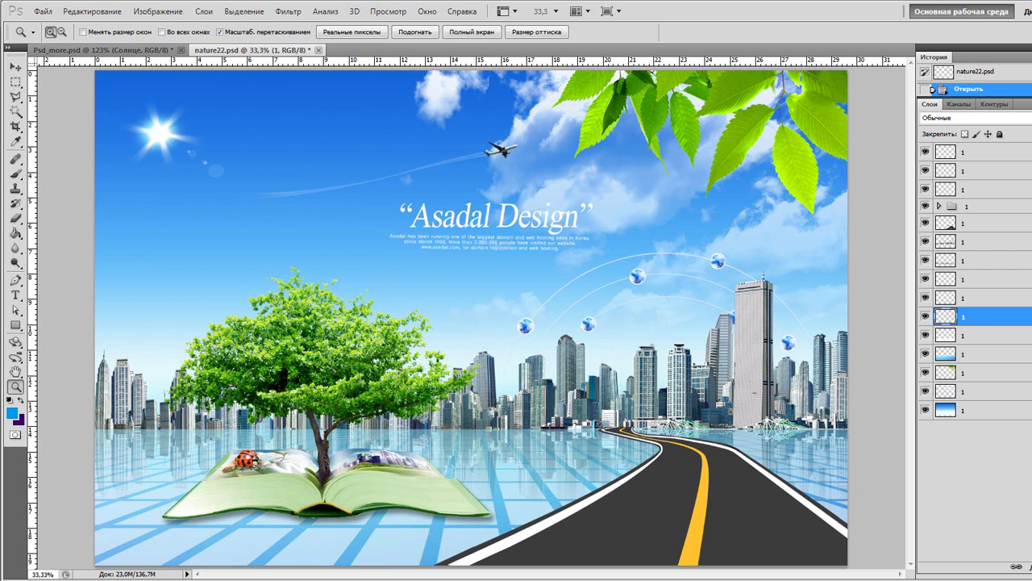
left_click(318, 50)
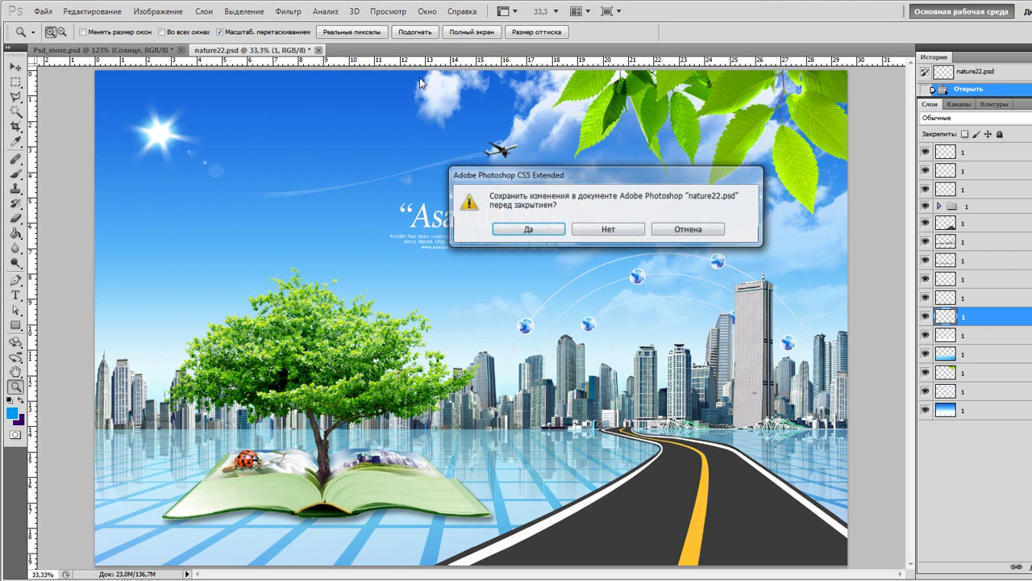
left_click(622, 232)
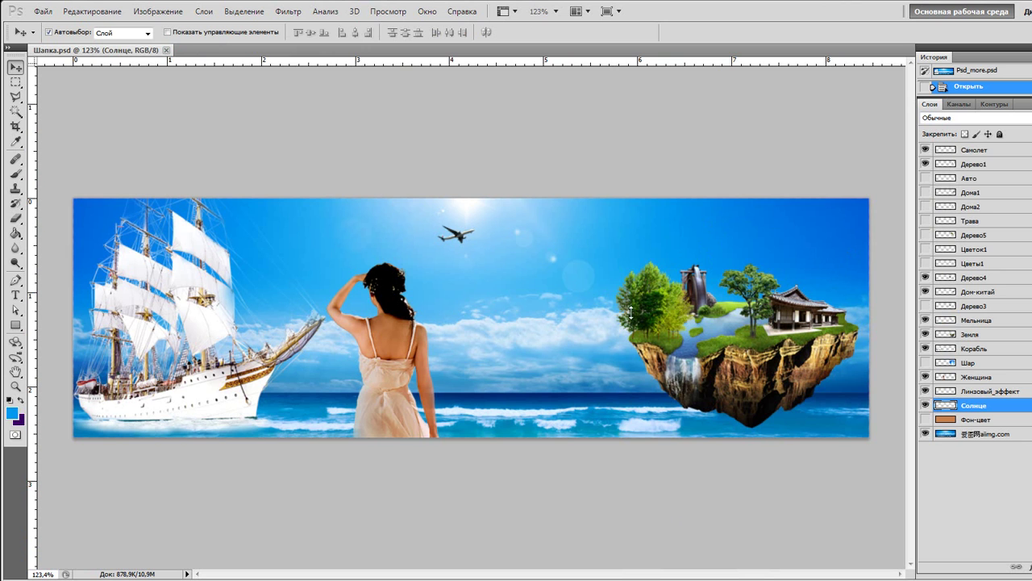
Try moving the trees, mill, house, island, woman and ship apart in Шапка.psd, and restore the document to its opened state.
left_click_drag(658, 299, 576, 242)
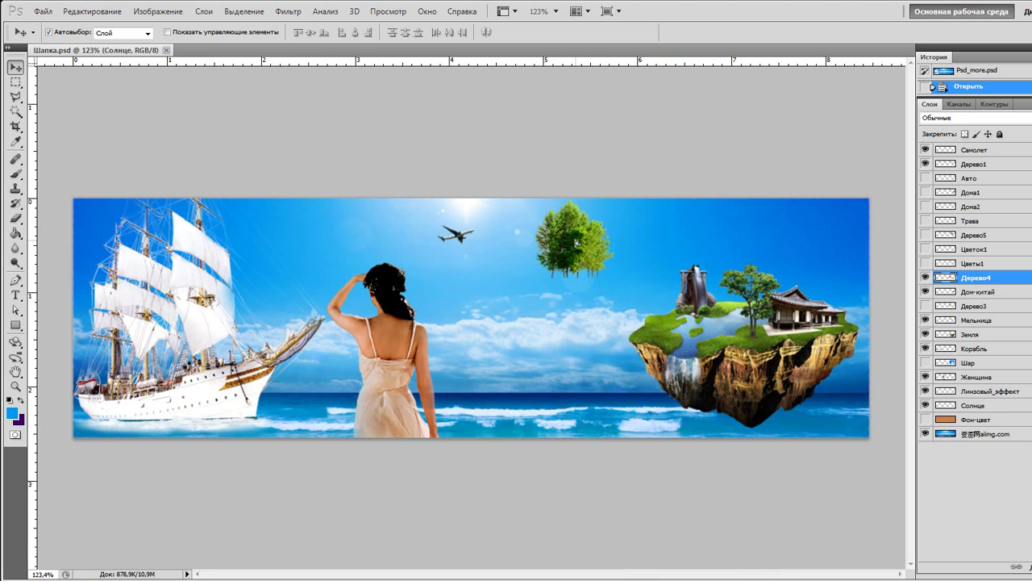
left_click_drag(693, 294, 700, 250)
left_click_drag(741, 298, 543, 342)
left_click_drag(794, 319, 806, 243)
mouse_move(779, 352)
left_mouse_down()
mouse_move(735, 387)
mouse_move(788, 346)
left_mouse_up()
left_click_drag(351, 355, 428, 335)
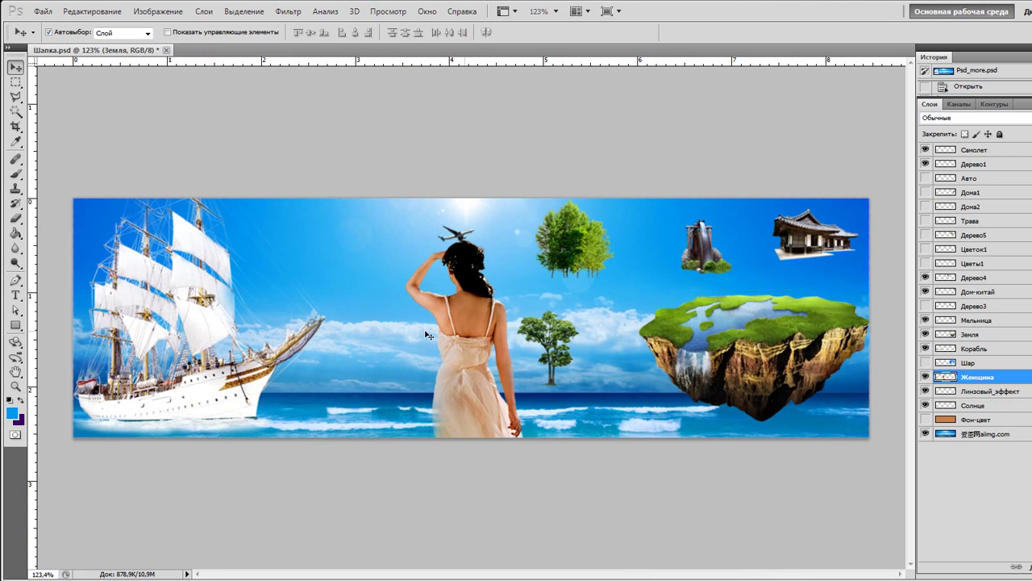
left_click_drag(257, 368, 266, 338)
left_click(968, 86)
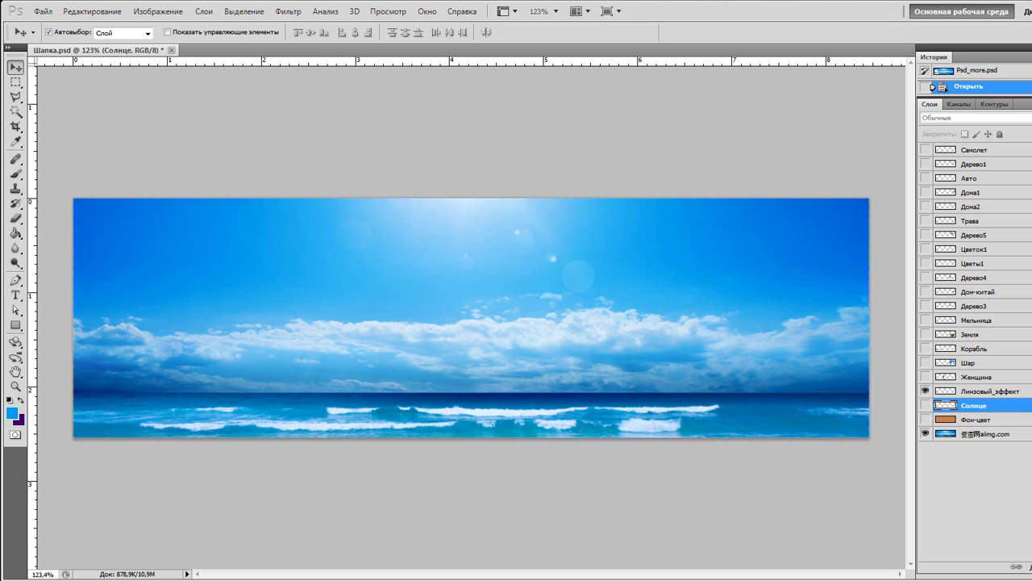
Show the Корабль layer in Шапка.psd, and preview the 3-6_banner-2 animation in SWiSH Max.
left_click(926, 349)
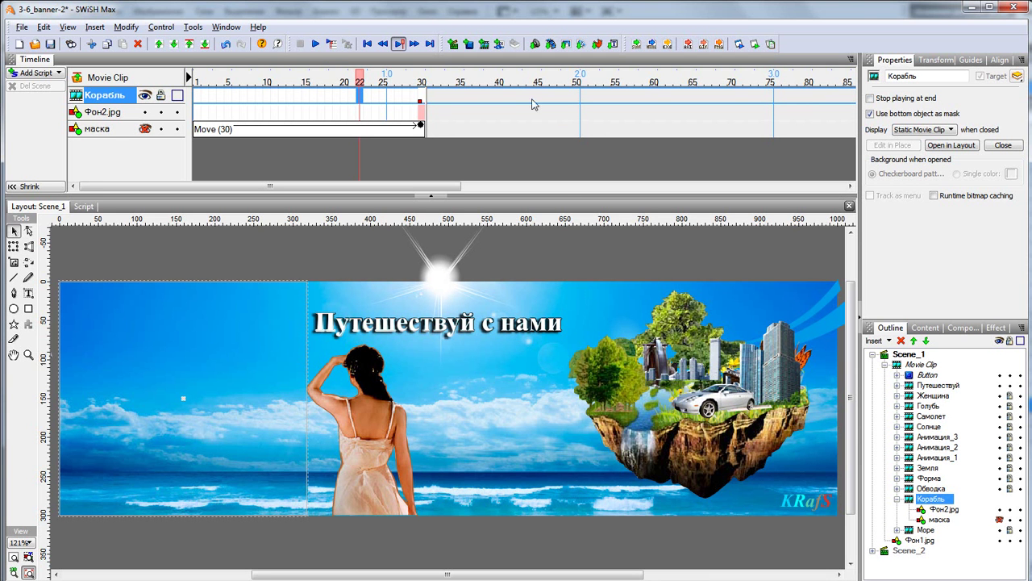
left_click(315, 43)
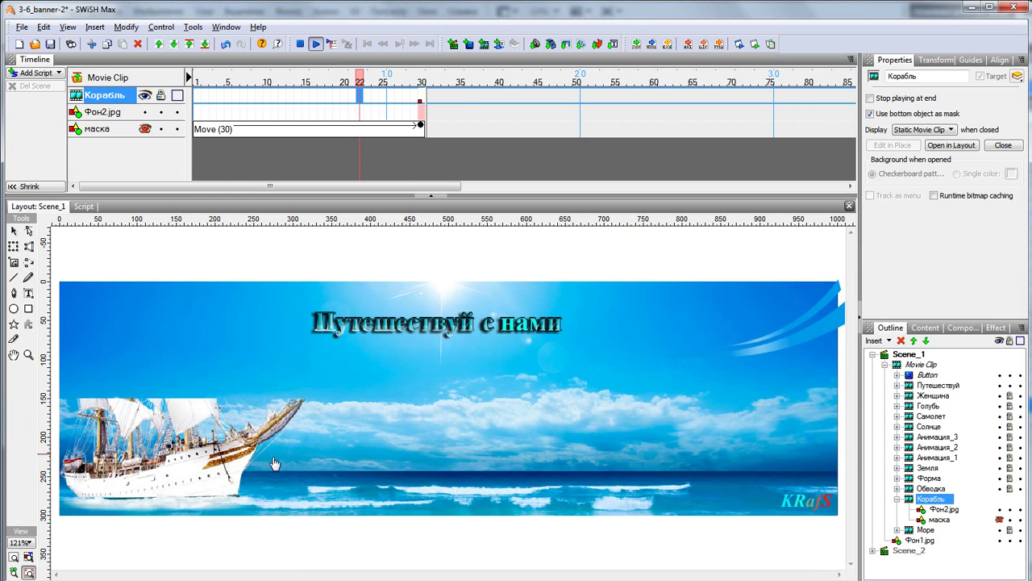
left_click(300, 45)
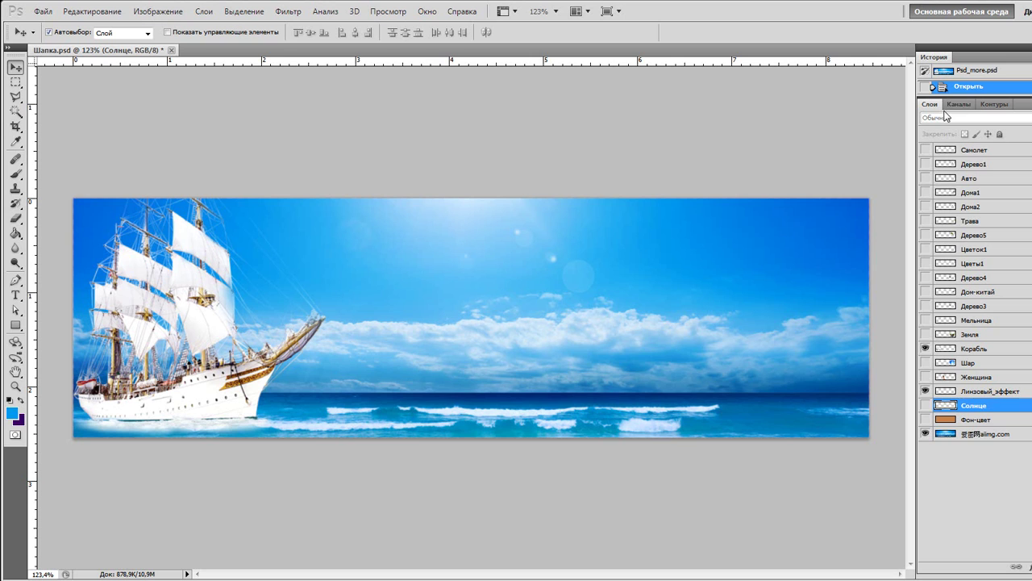
left_click(970, 7)
Hide the sea background layer and crop the canvas tightly around the ship at full image height.
left_click(926, 436)
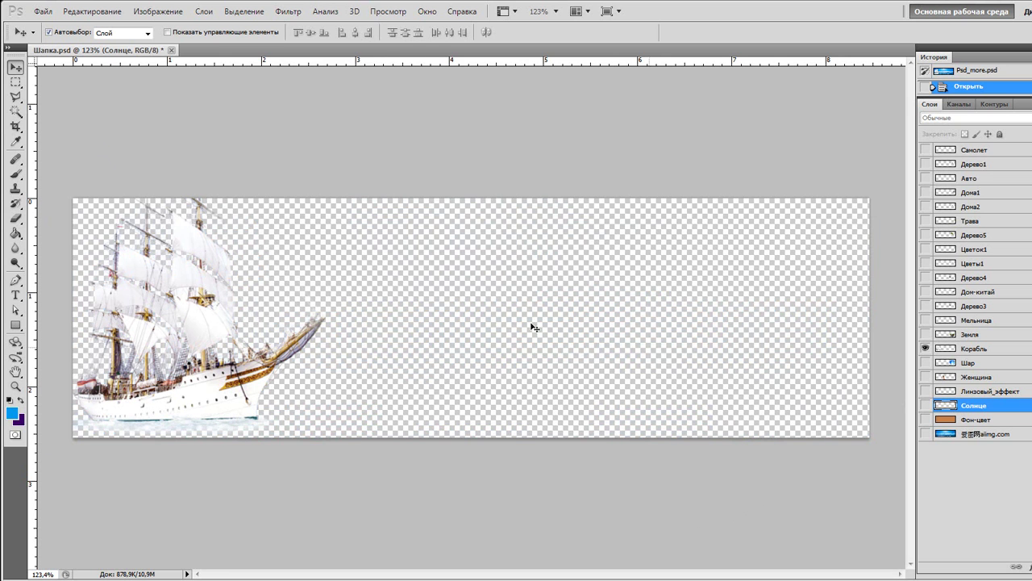
left_click(15, 126)
mouse_move(80, 202)
left_mouse_down()
mouse_move(304, 396)
mouse_move(325, 448)
left_mouse_up()
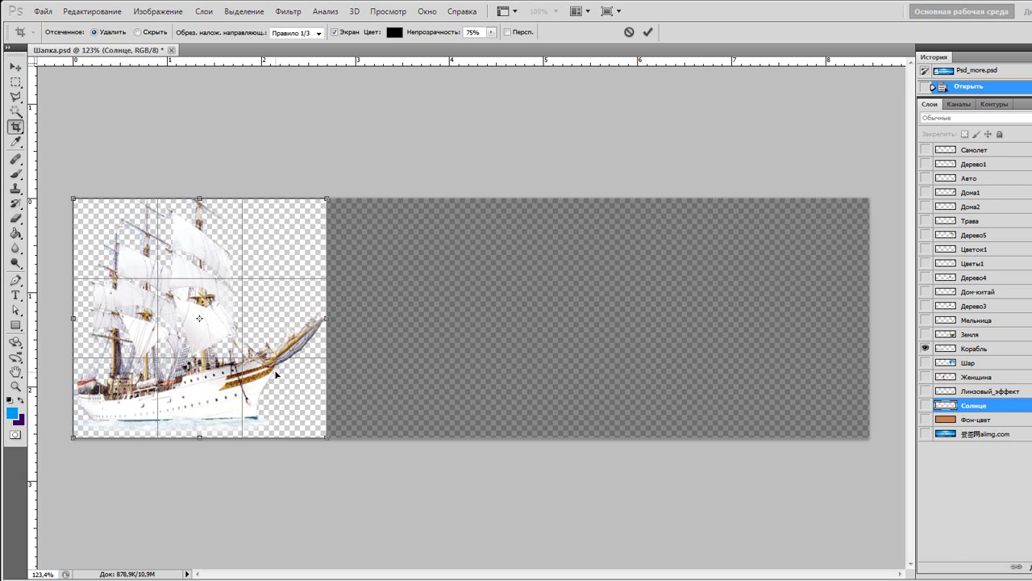
key("Return")
Open Save for Web for the cropped ship image and set the file format to PNG-24.
left_click(43, 12)
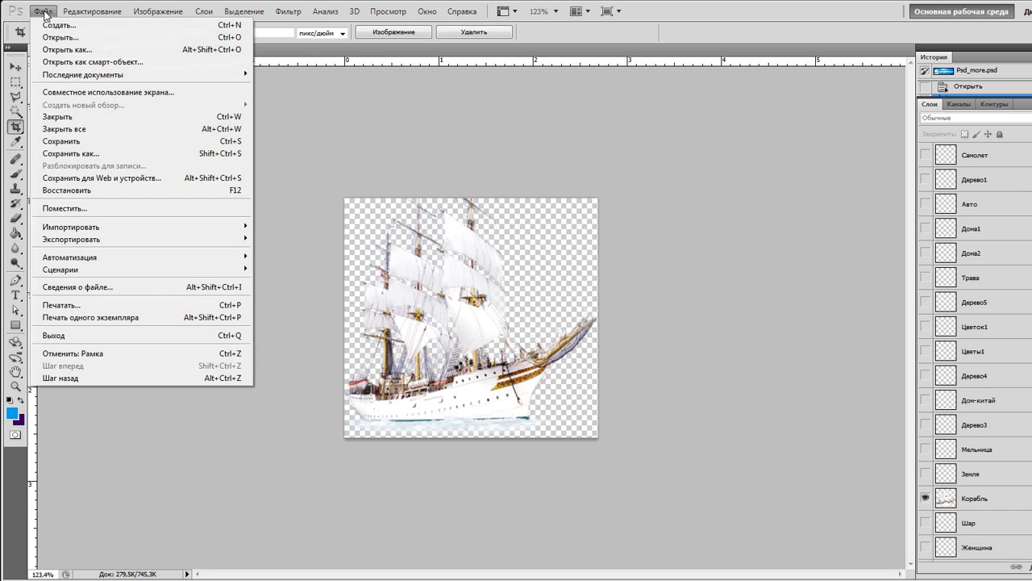
left_click(125, 176)
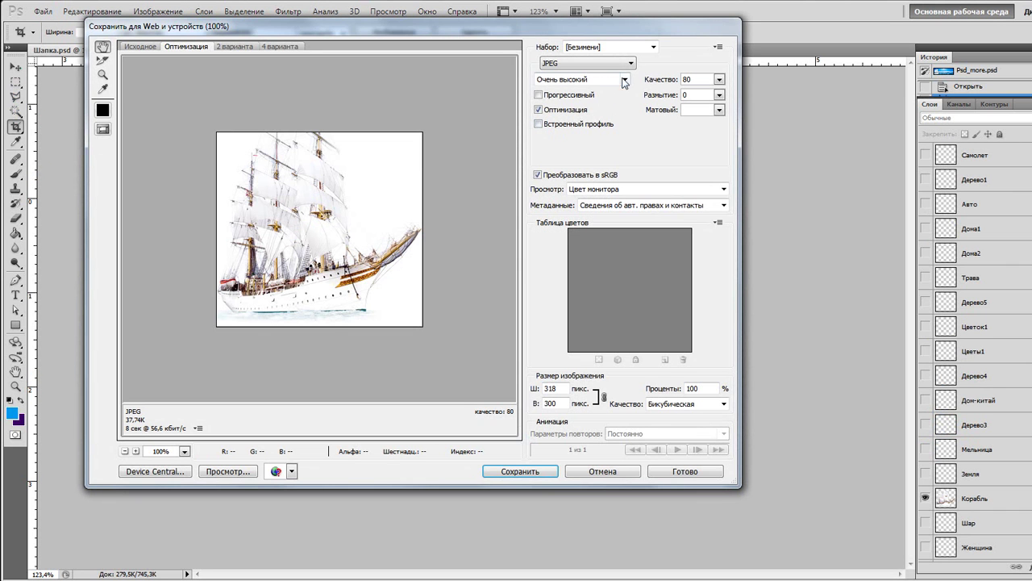
left_click(629, 64)
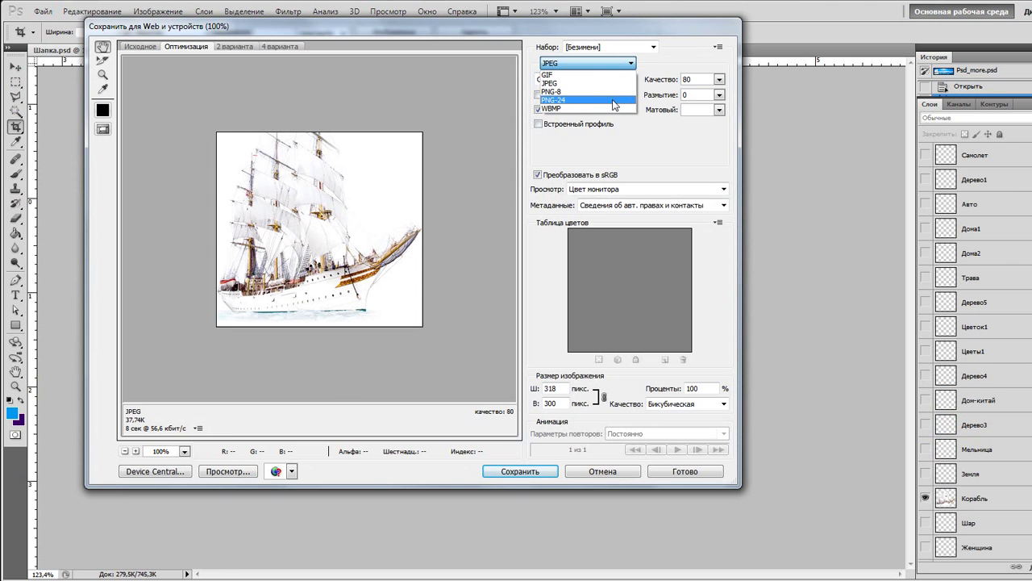
left_click(614, 100)
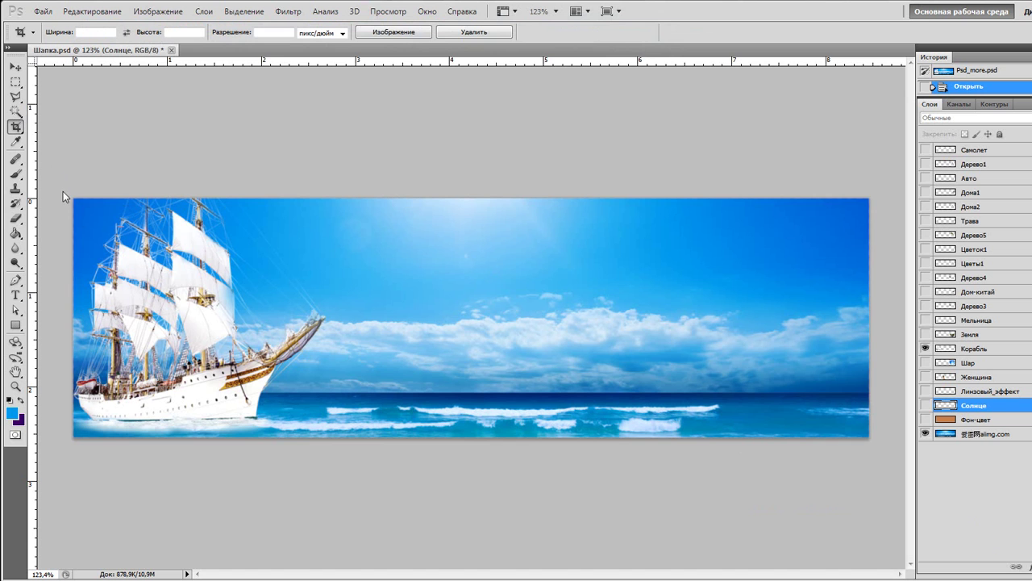
Crop the full banner to the area around the ship and hide the Корабль layer, leaving only the sea background.
left_click_drag(56, 190, 326, 480)
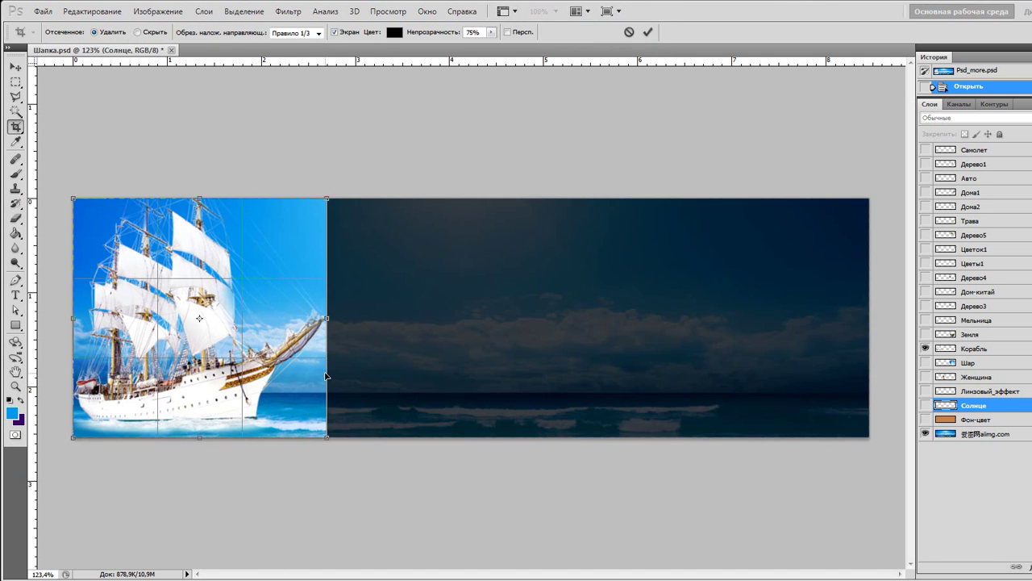
key("Return")
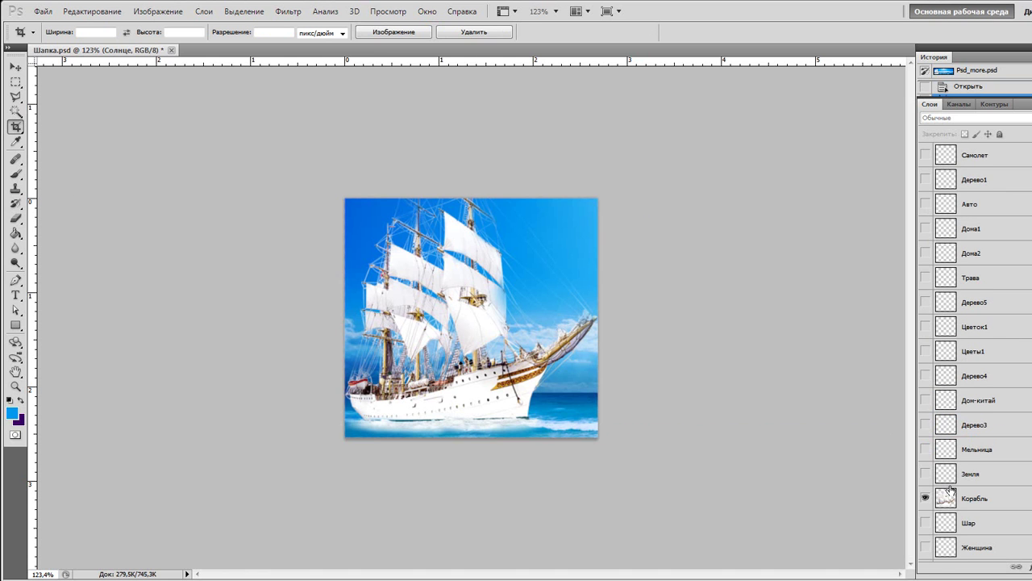
left_click(926, 499)
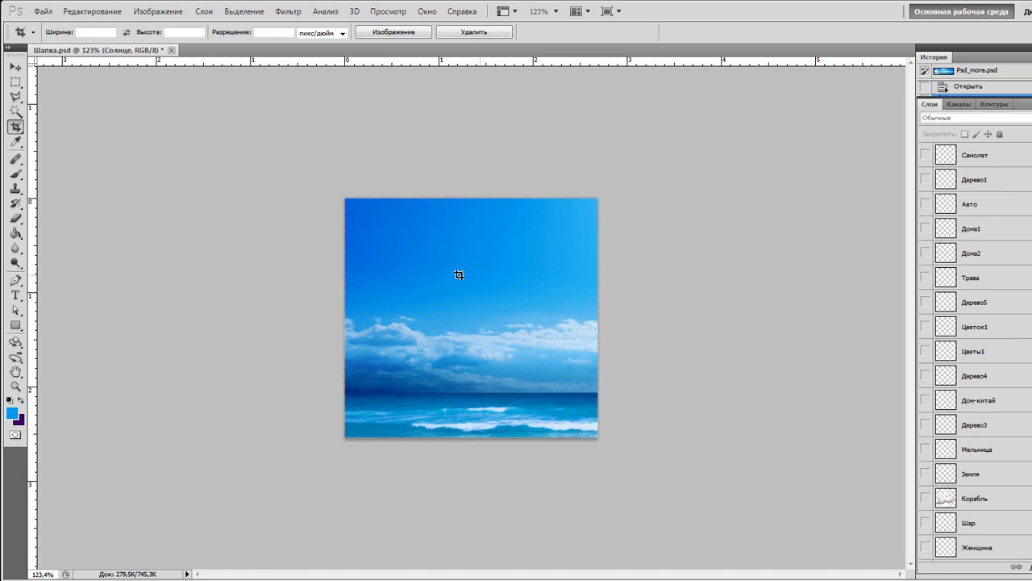
Examine the JPEG format and quality choices in Save for Web for the sea background, and cancel the export.
left_click(43, 11)
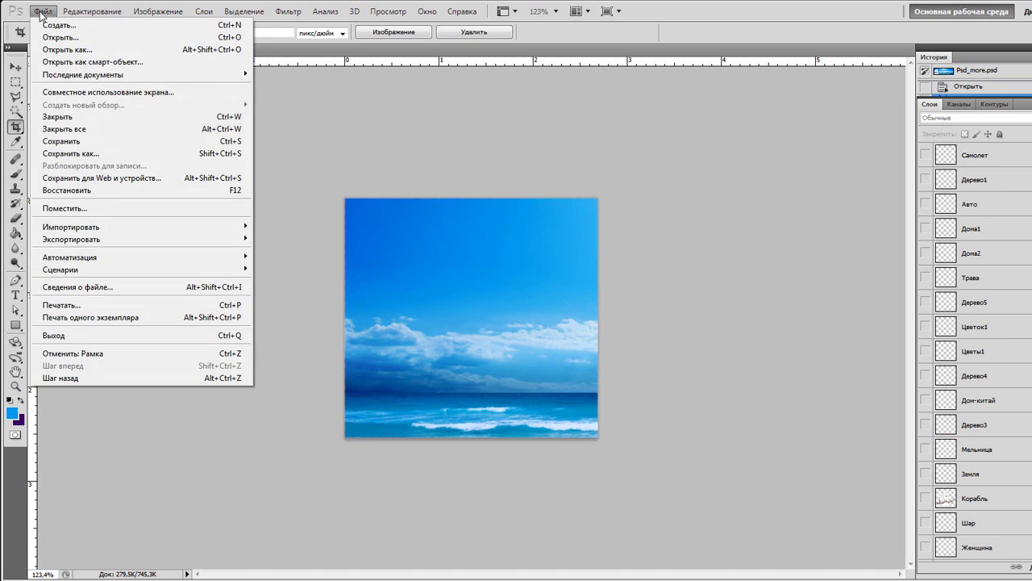
left_click(88, 178)
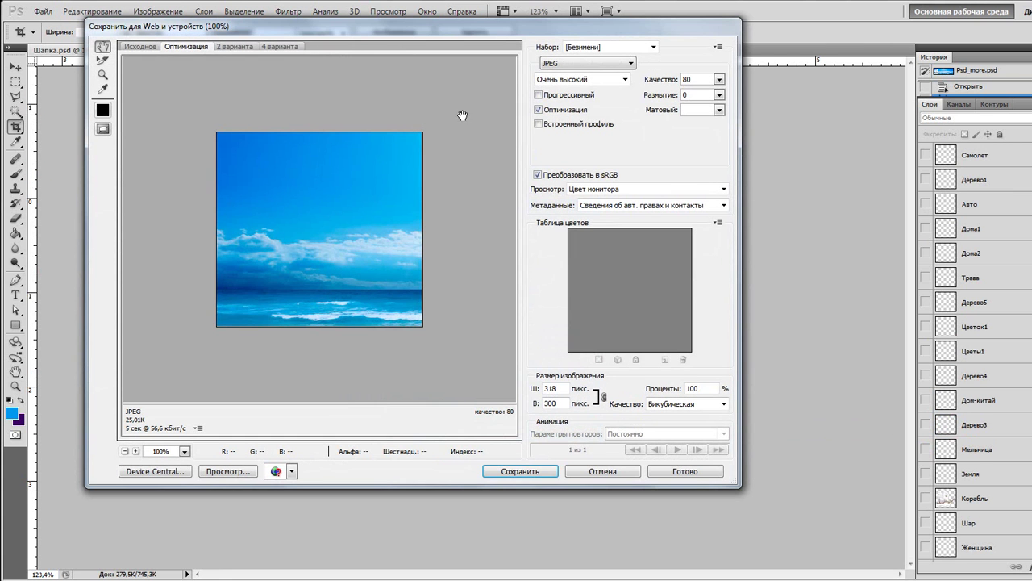
left_click(631, 66)
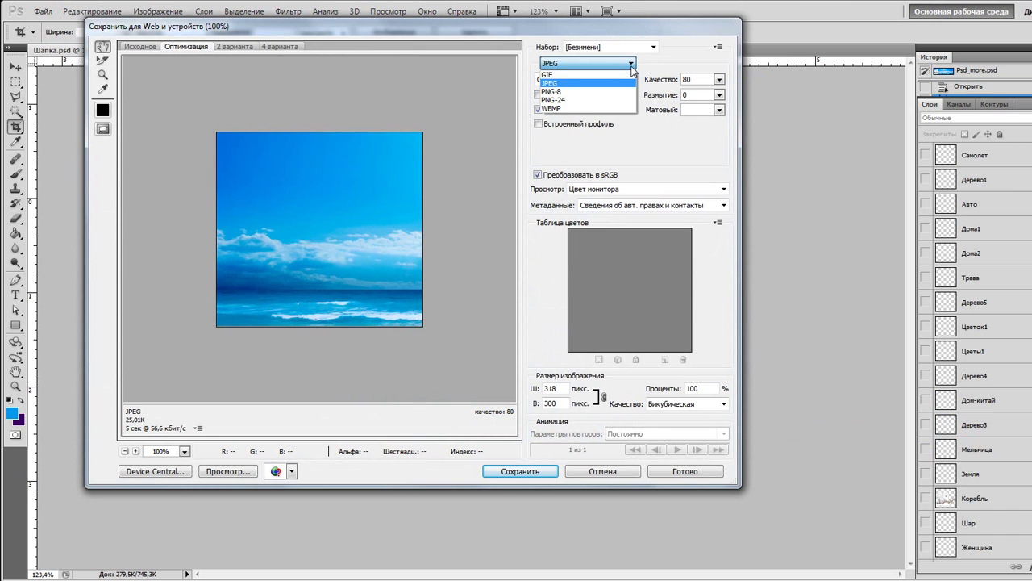
left_click(633, 66)
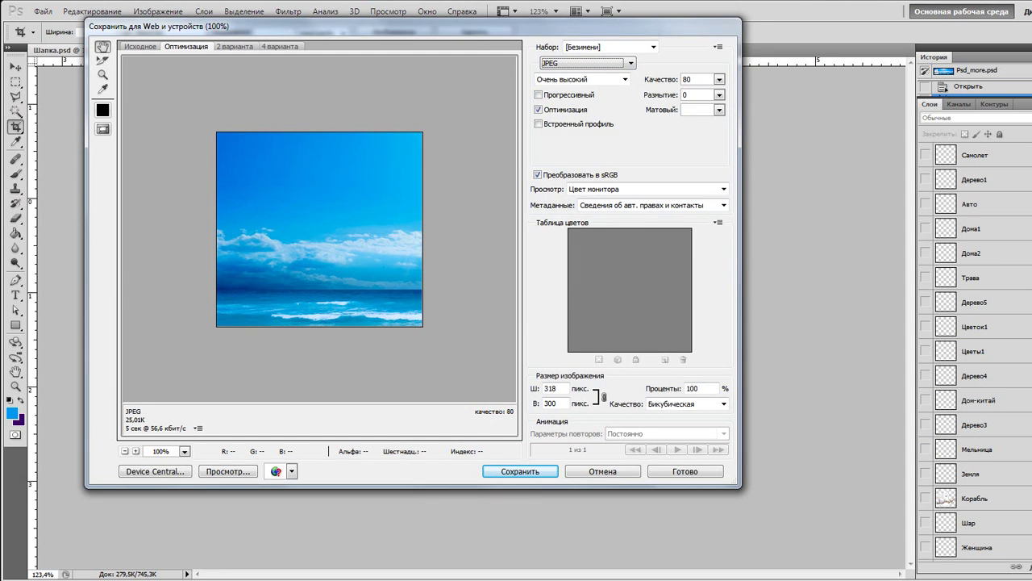
left_click(625, 80)
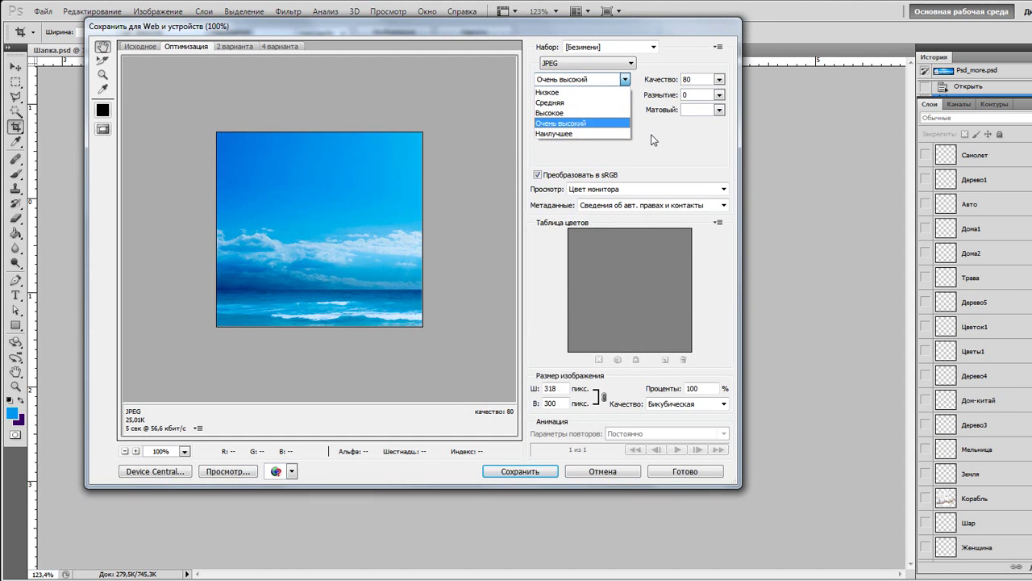
left_click(667, 159)
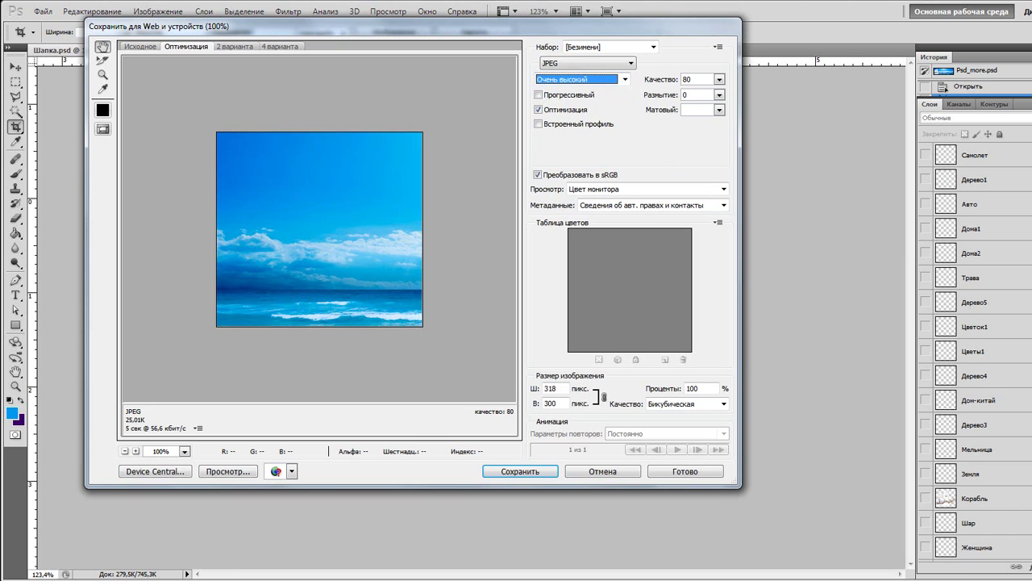
key("Return")
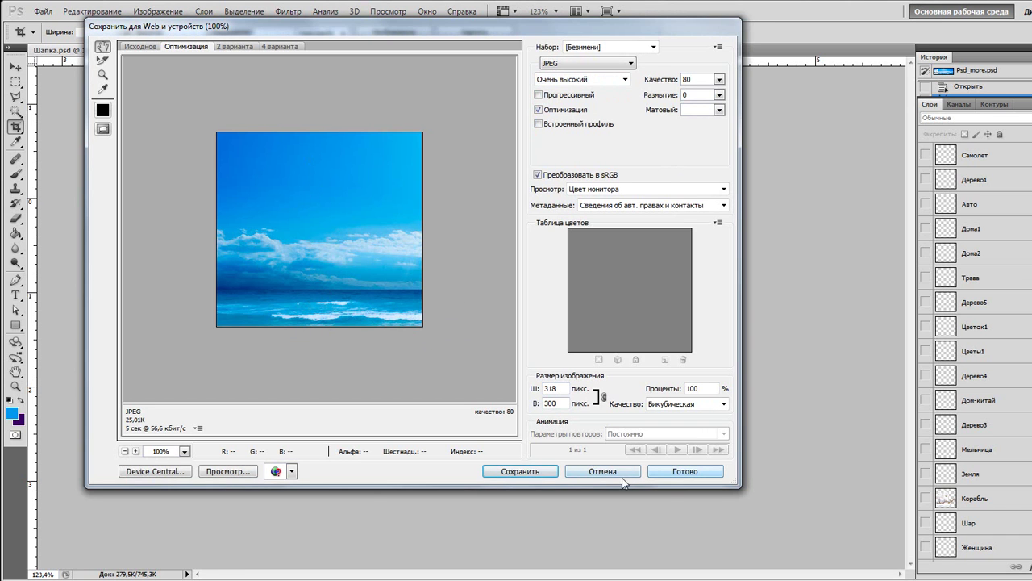
left_click(609, 471)
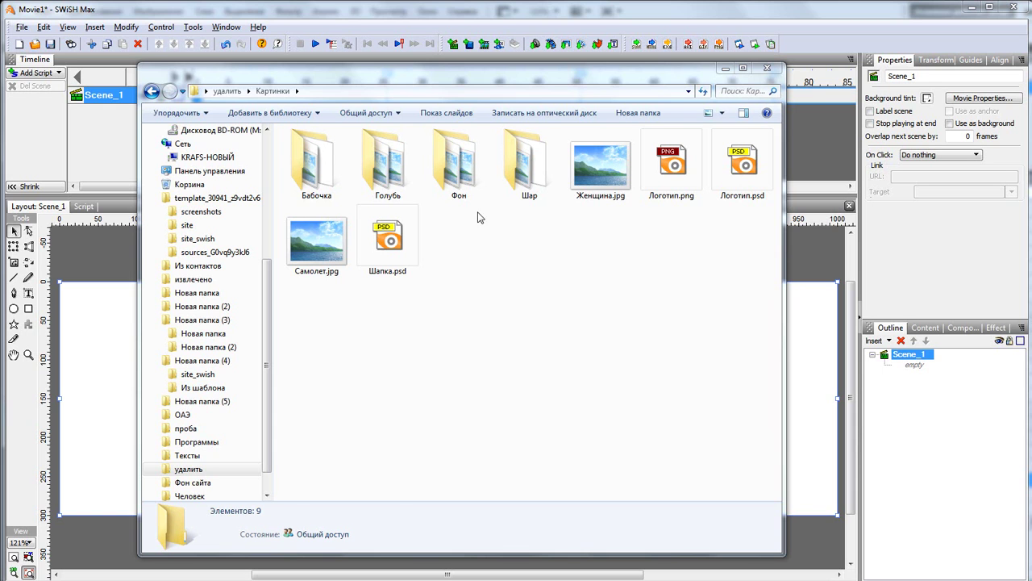
Switch to the Картинки folder and look through the images in its Бабочка subfolder.
left_click(458, 165)
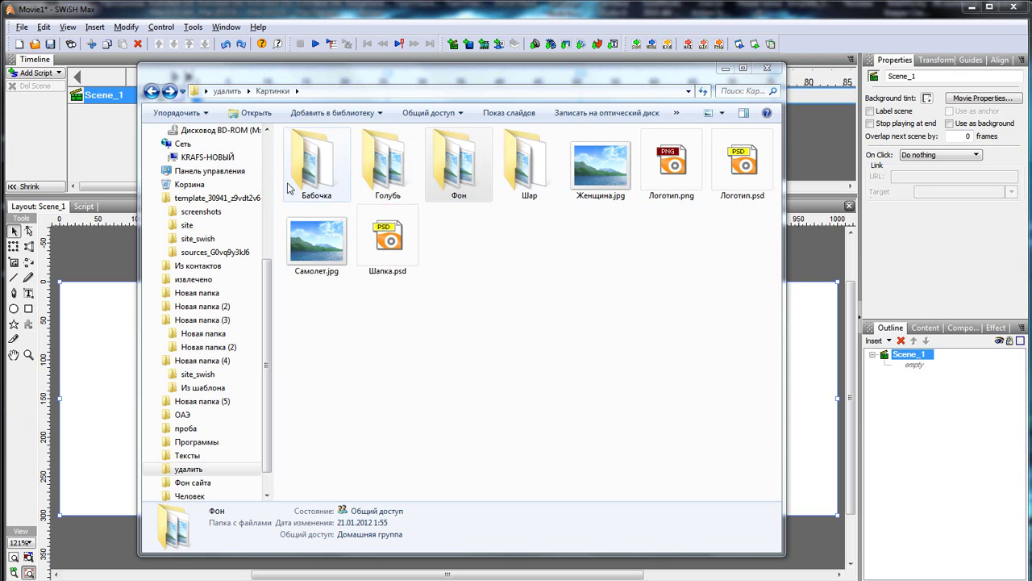
double_click(321, 179)
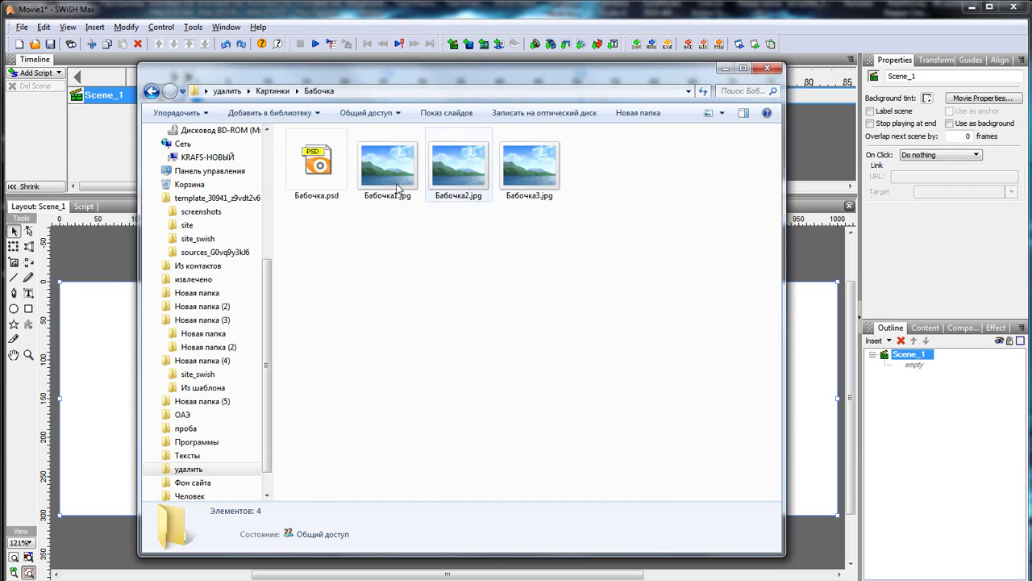
left_click(150, 91)
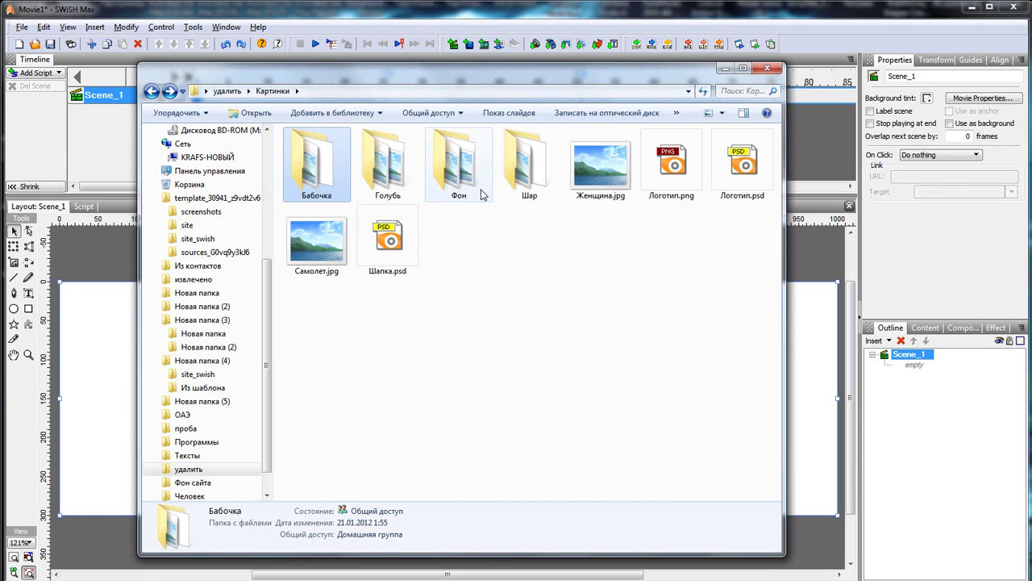
Place Фон1.jpg and Фон2.jpg from the Фон folder on the SWiSH Max stage, with Фон2.jpg over the ship.
double_click(462, 172)
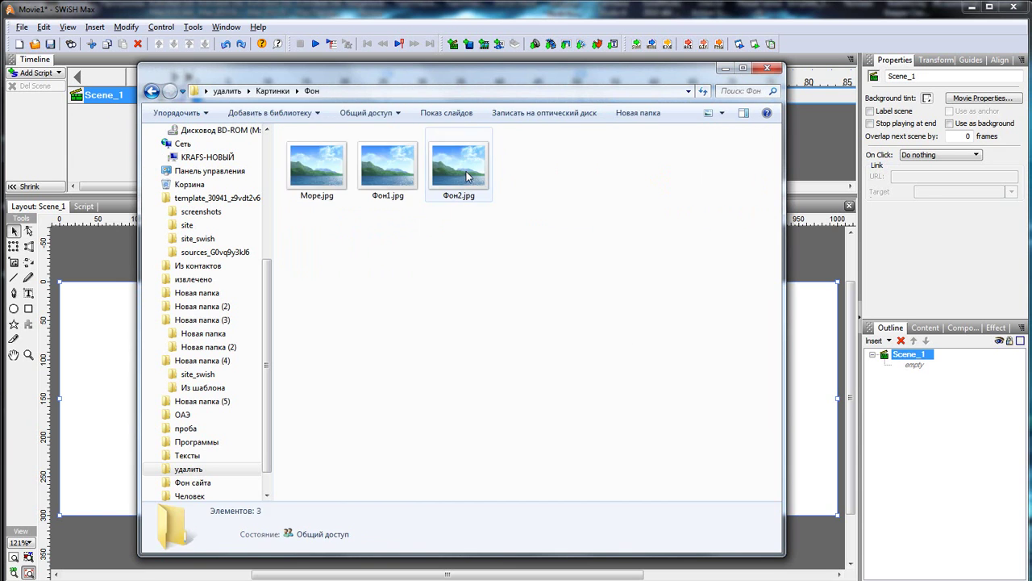
left_click(394, 177)
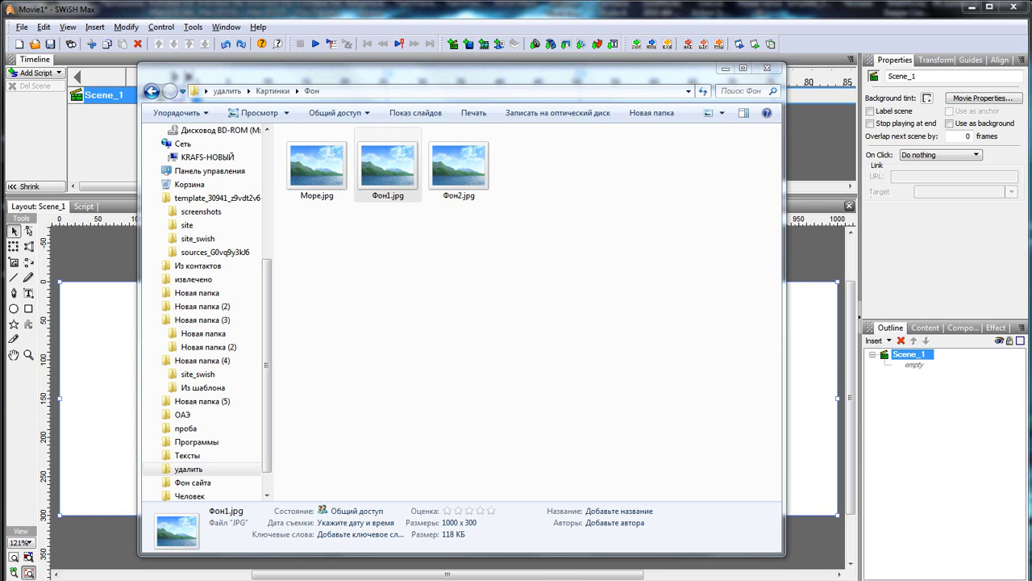
left_click_drag(387, 165, 119, 342)
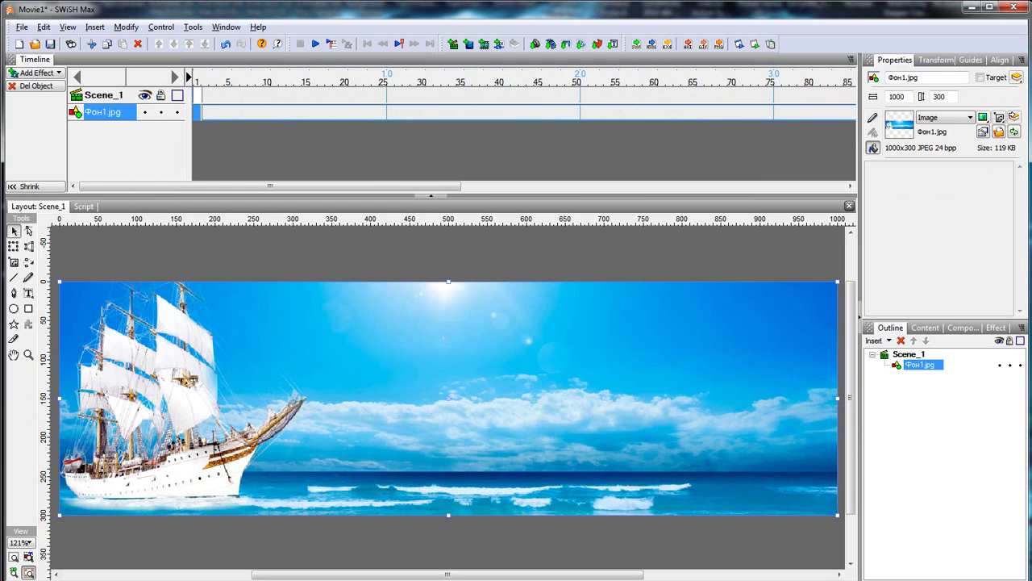
key("alt+Tab")
left_click_drag(472, 200, 100, 361)
left_click_drag(508, 357, 282, 361)
Show the layout grid and align Фон2.jpg with the stage's upper-left corner so it covers the ship.
left_click(971, 59)
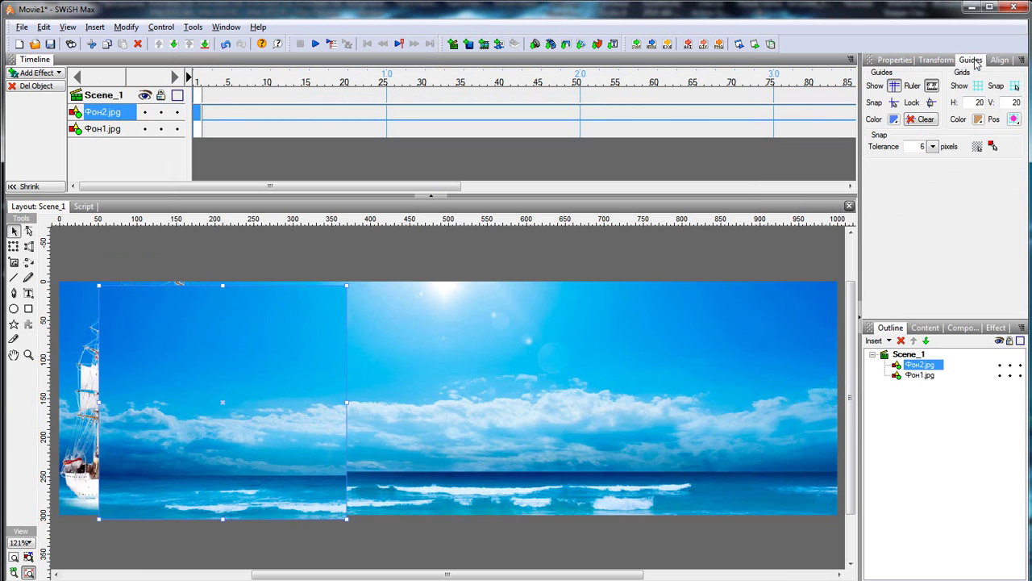
left_click(977, 85)
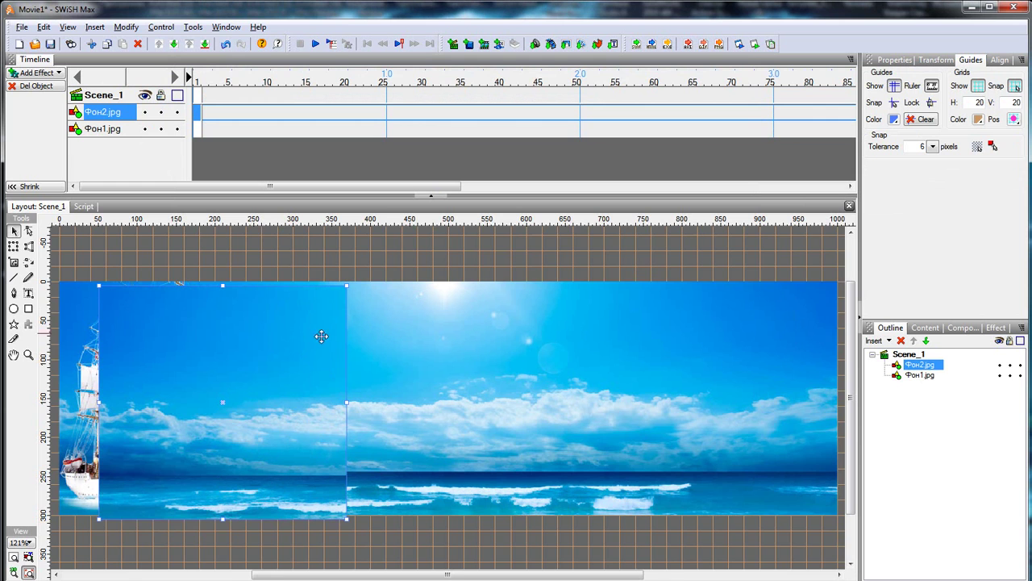
left_click_drag(321, 329, 280, 322)
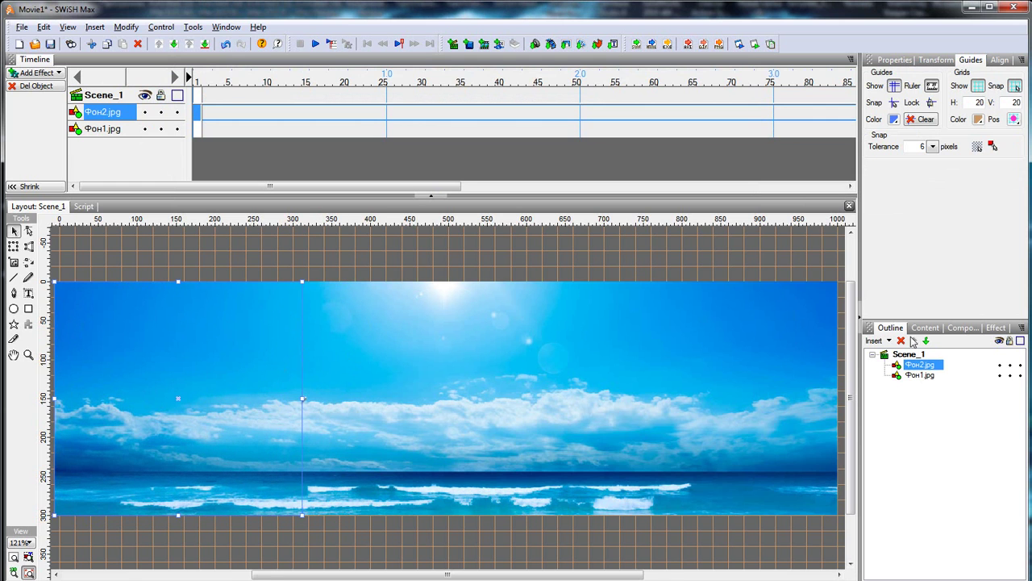
Duplicate the Фон2.jpg object in place within Scene_1.
left_click(912, 368)
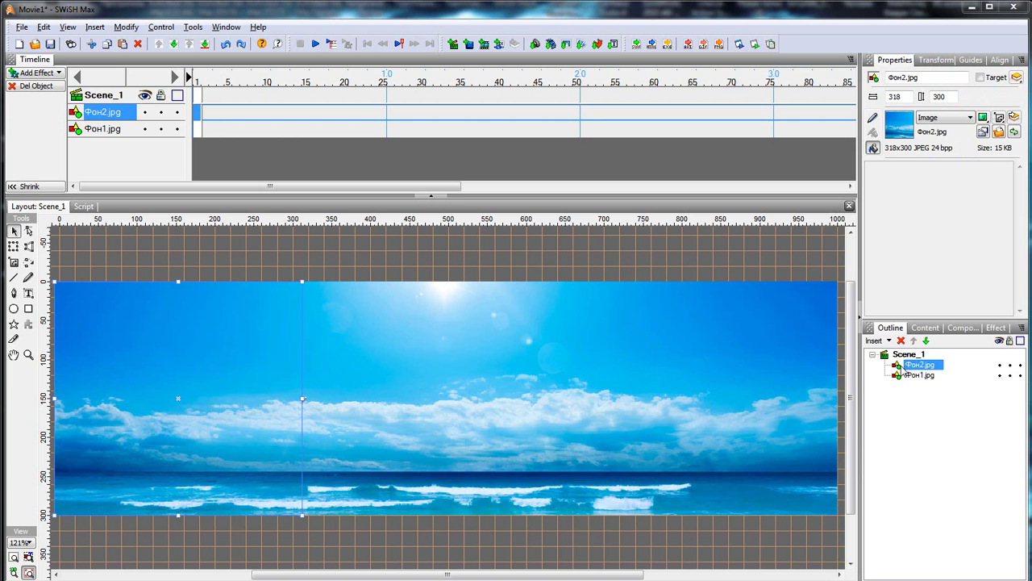
right_click(904, 371)
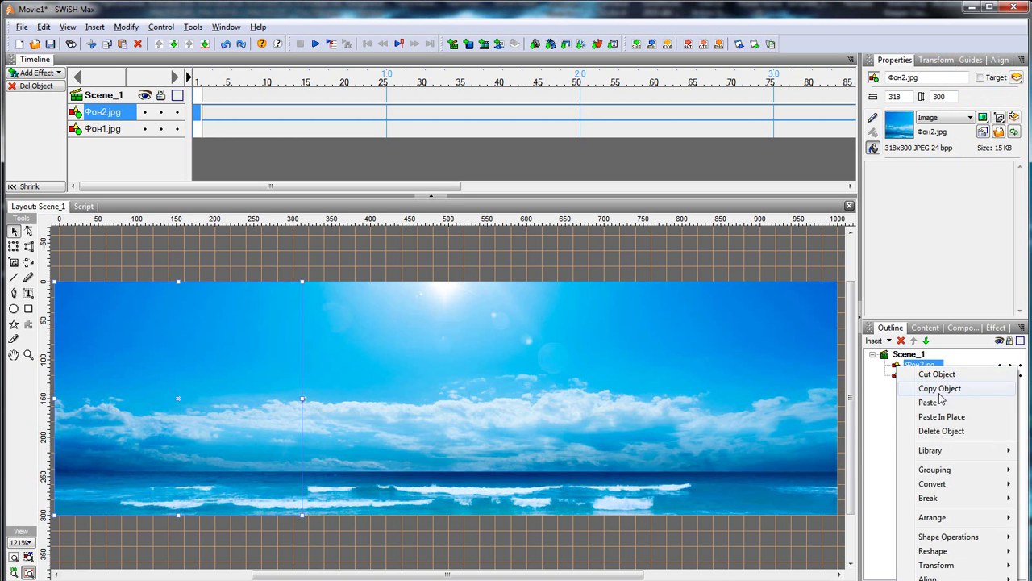
left_click(942, 391)
right_click(905, 372)
left_click(944, 416)
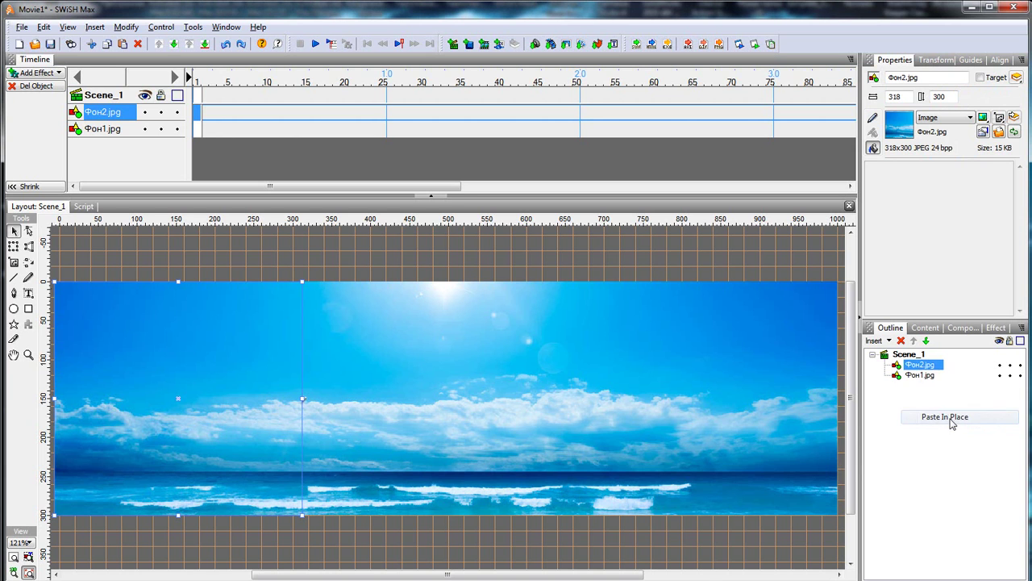
Change the duplicate's fill from image to Solid and rename the object маска.
left_click(968, 118)
left_click(934, 138)
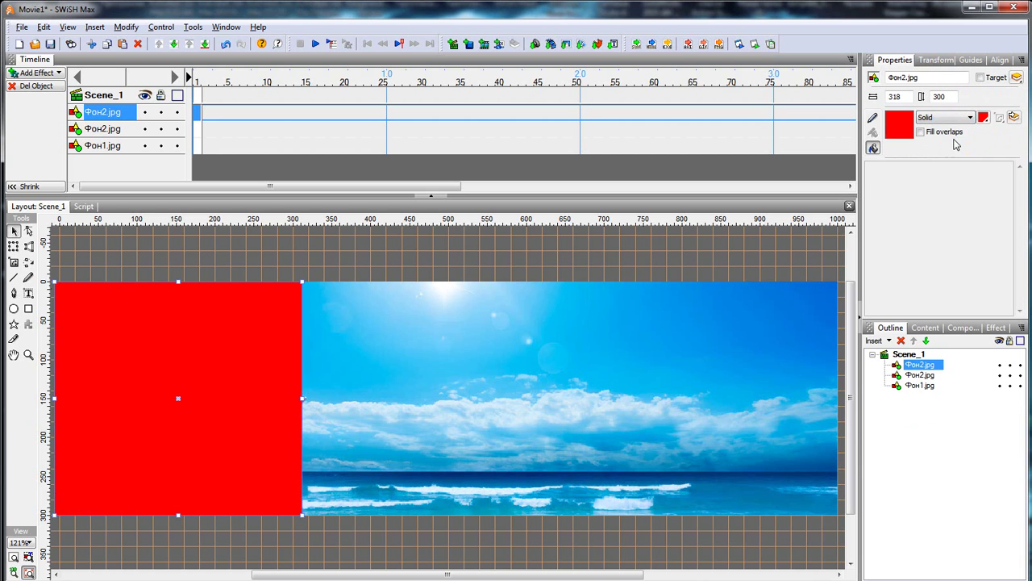
left_click(919, 365)
type("маска")
key("Return")
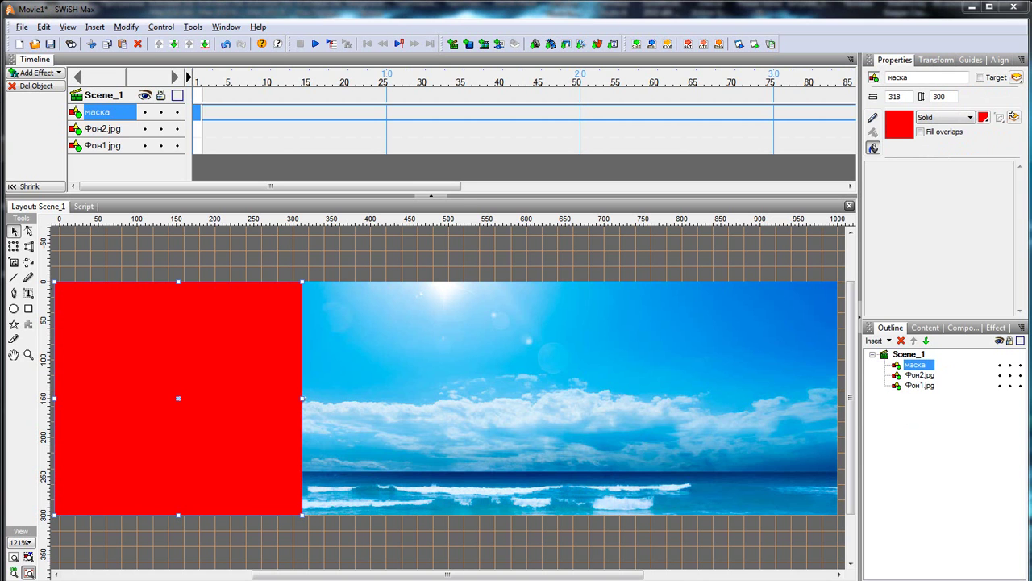
Add a 25-frame Move effect to маска that carries it straight up until it sits just above the stage.
right_click(195, 118)
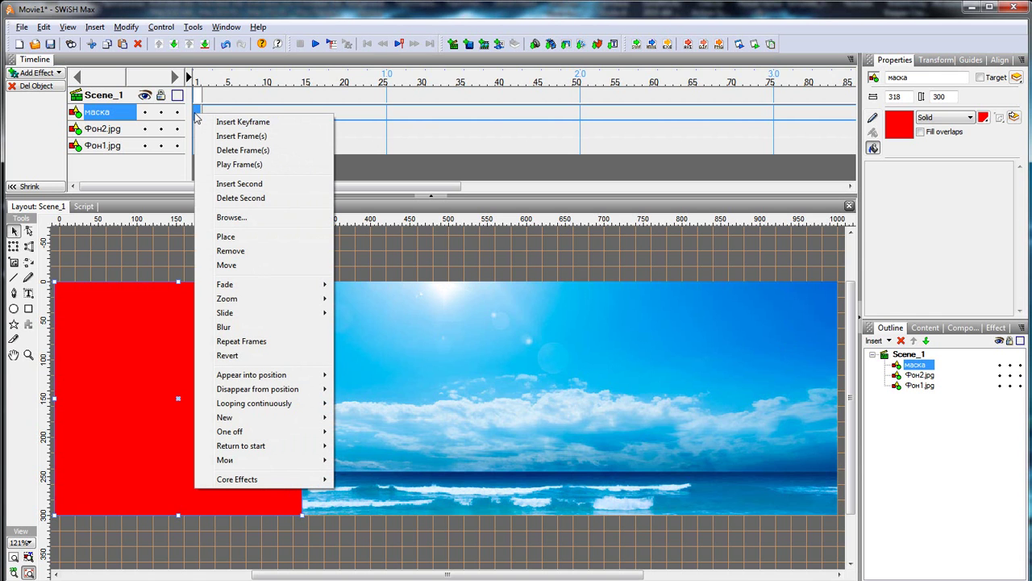
left_click(229, 265)
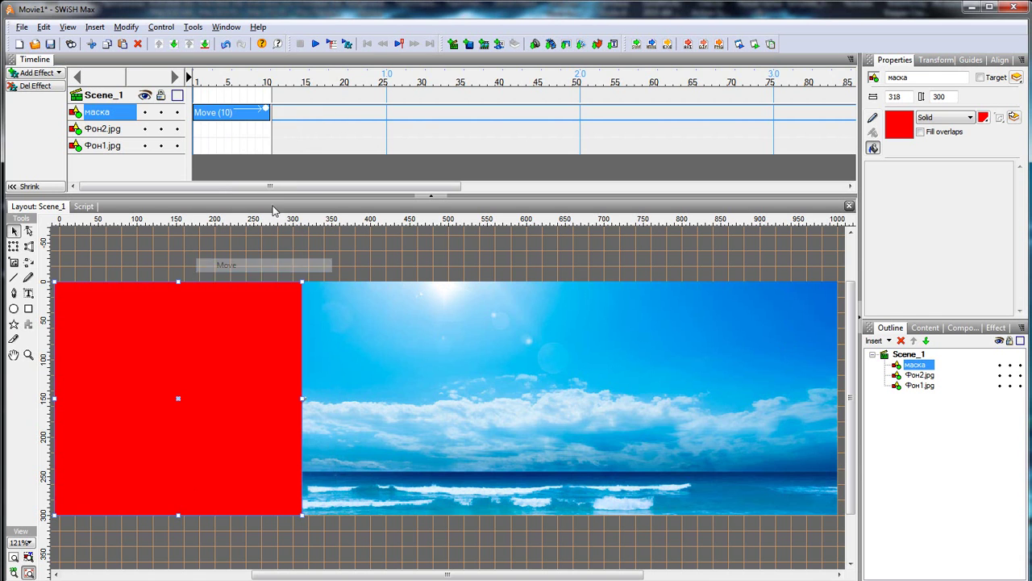
left_click_drag(271, 121, 385, 125)
left_click(383, 87)
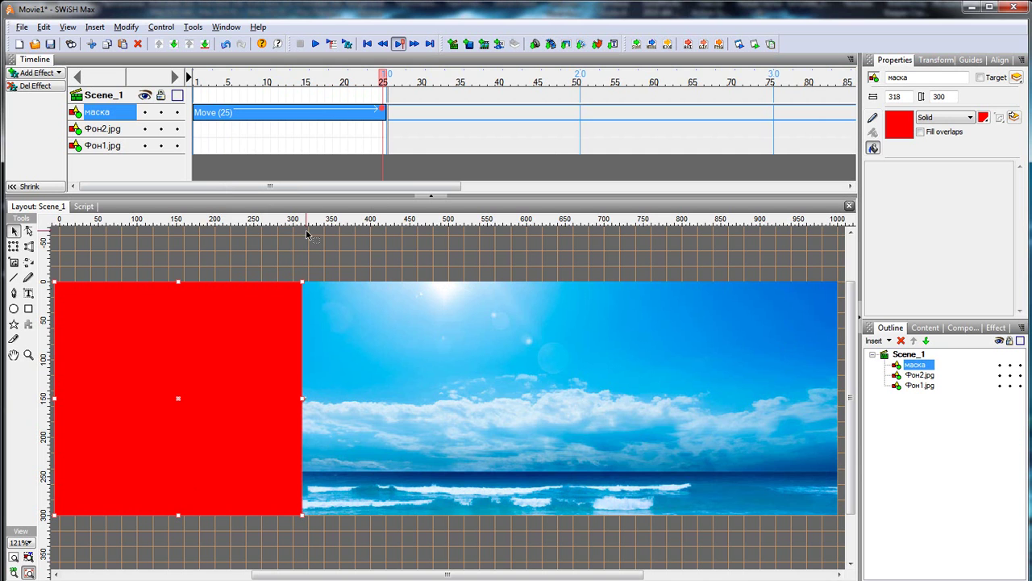
left_click_drag(281, 497, 282, 272)
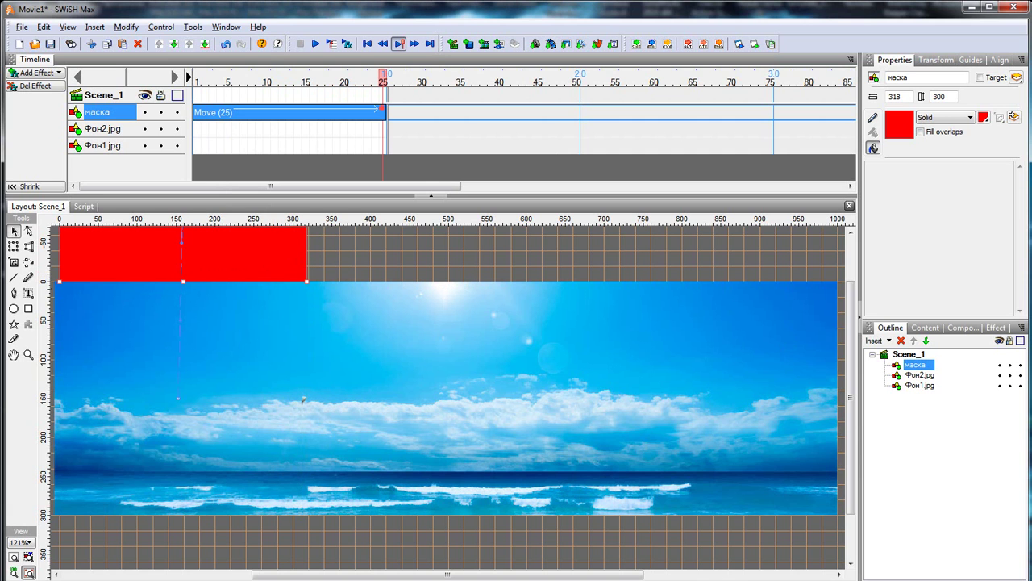
Group маска and Фон2.jpg into a Movie Clip and expand it in the outline.
left_click(917, 376, "ctrl")
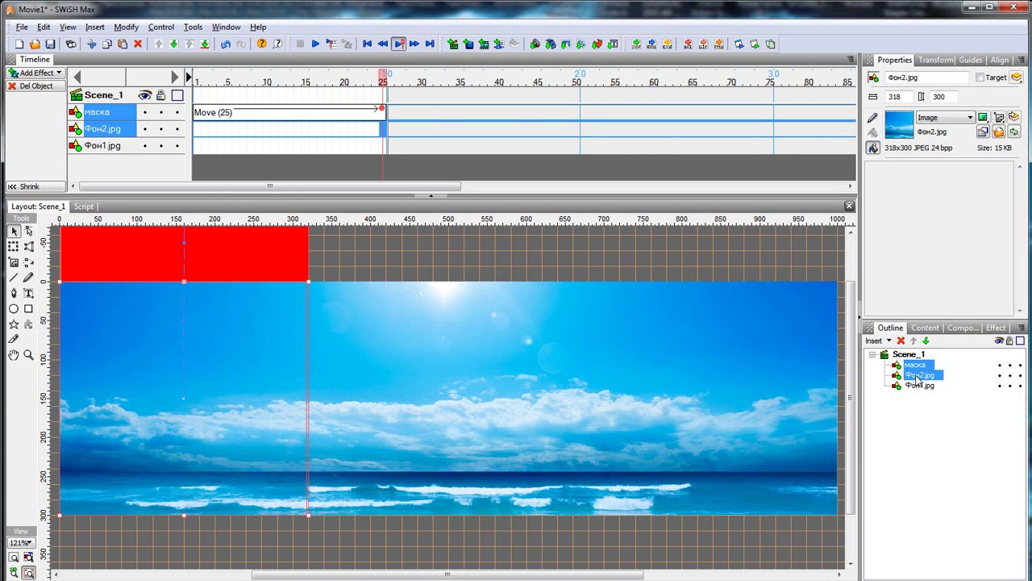
right_click(917, 378)
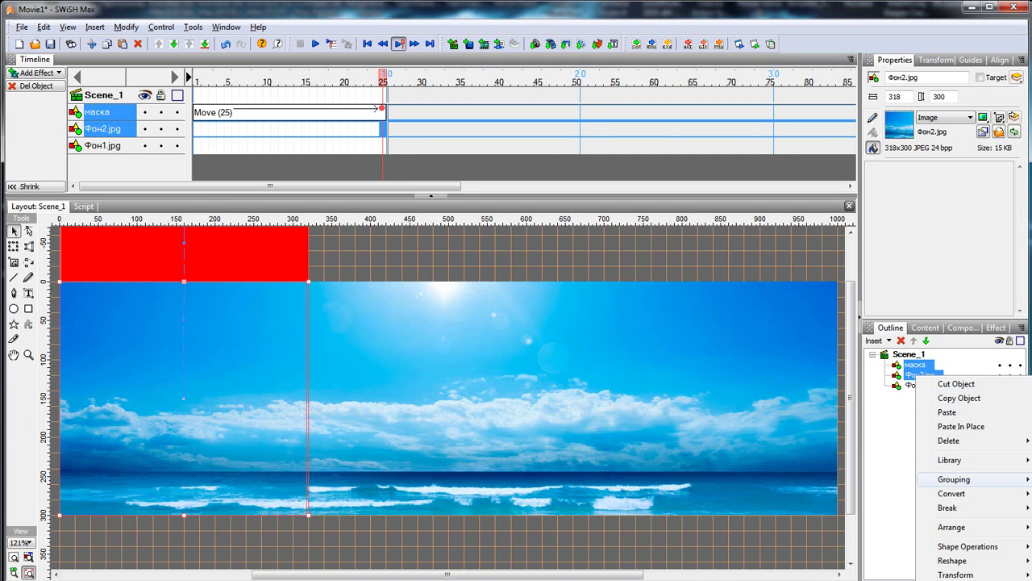
left_click(948, 400)
left_click(885, 365)
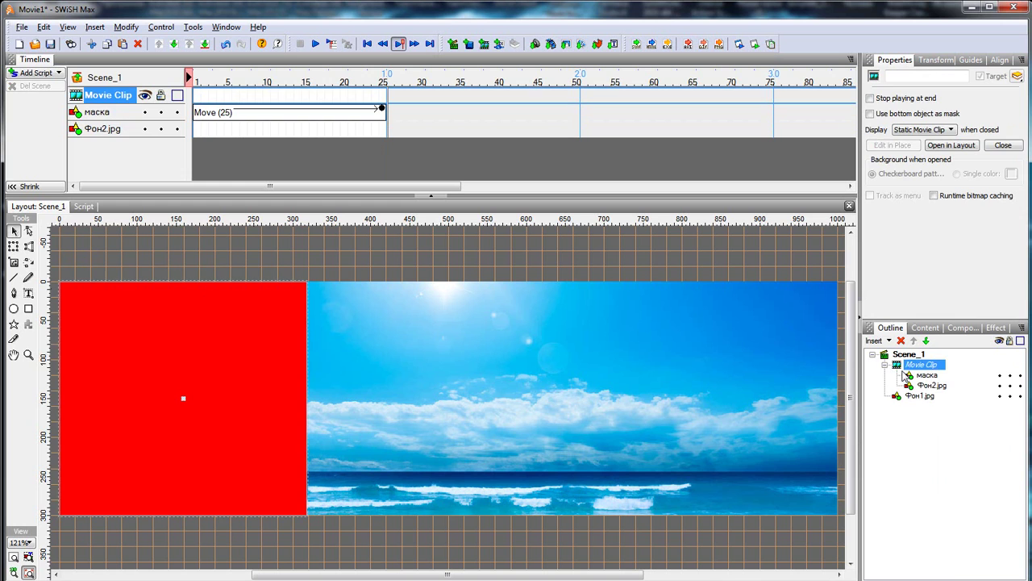
Move маска below Фон2.jpg in the Movie Clip and use the bottom object as a mask.
left_click(911, 387)
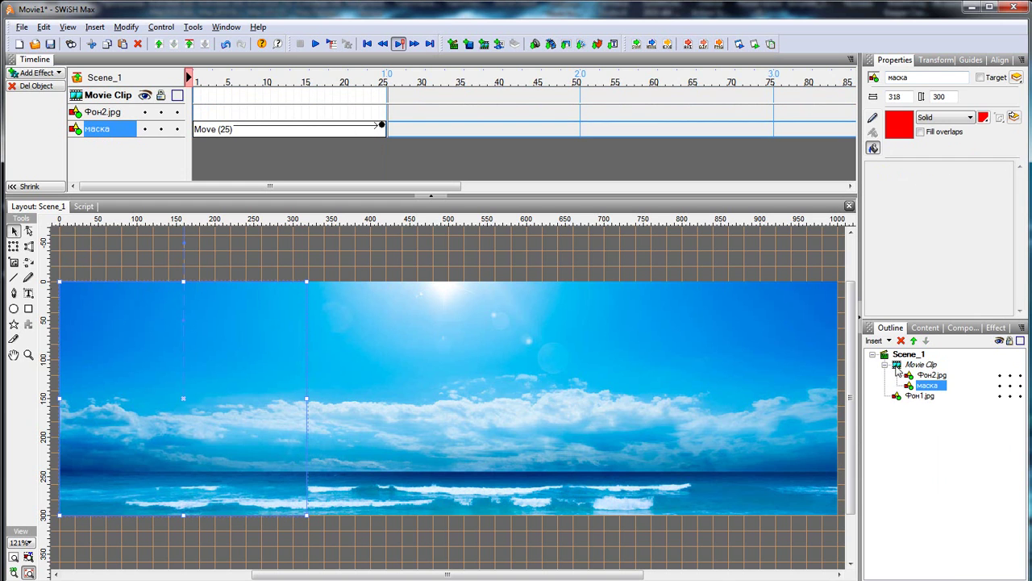
left_click(897, 366)
left_click(870, 114)
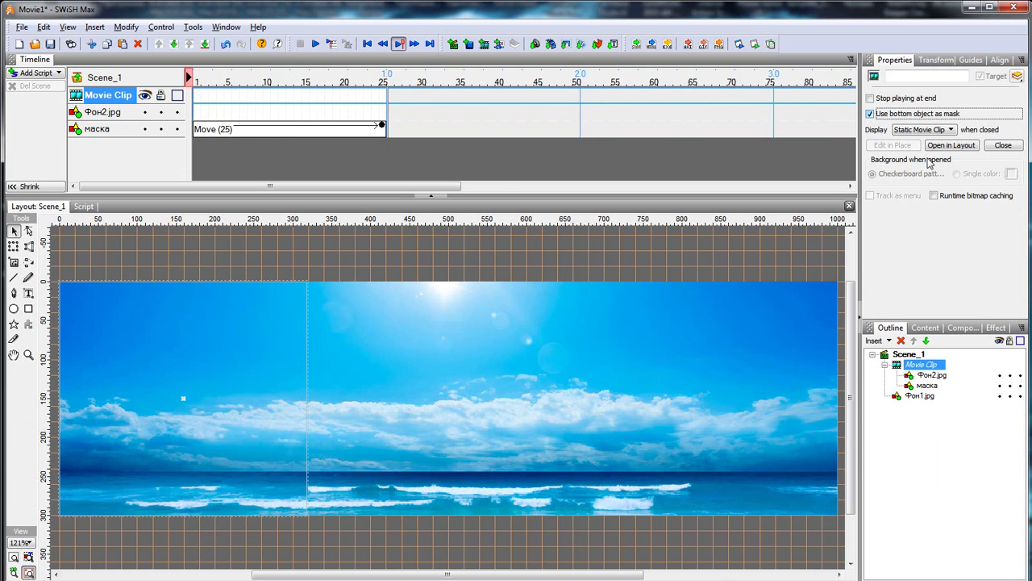
Add a Movie Control action at frame 25 of the Movie Clip's timeline.
right_click(384, 97)
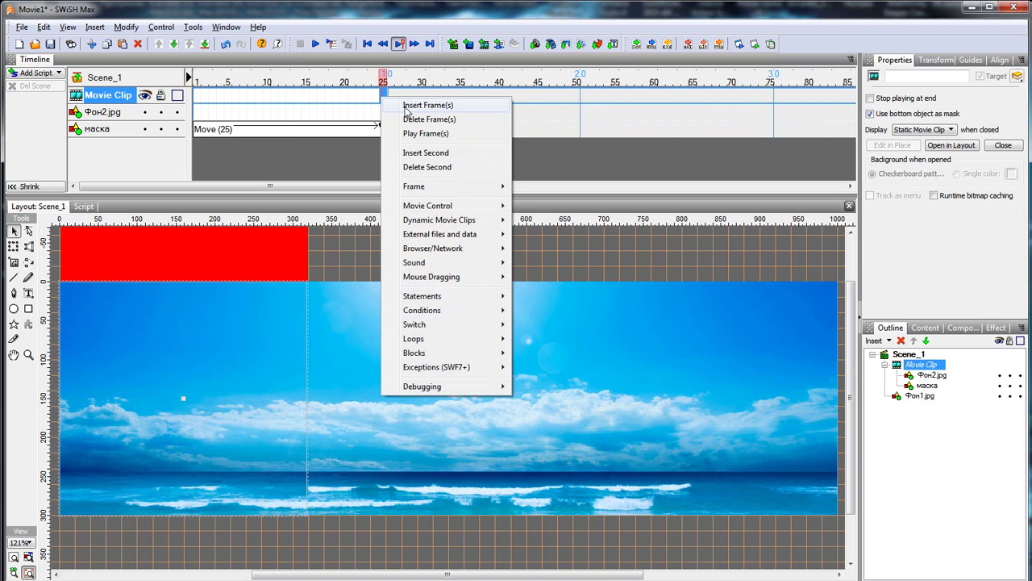
mouse_move(466, 206)
left_click(540, 221)
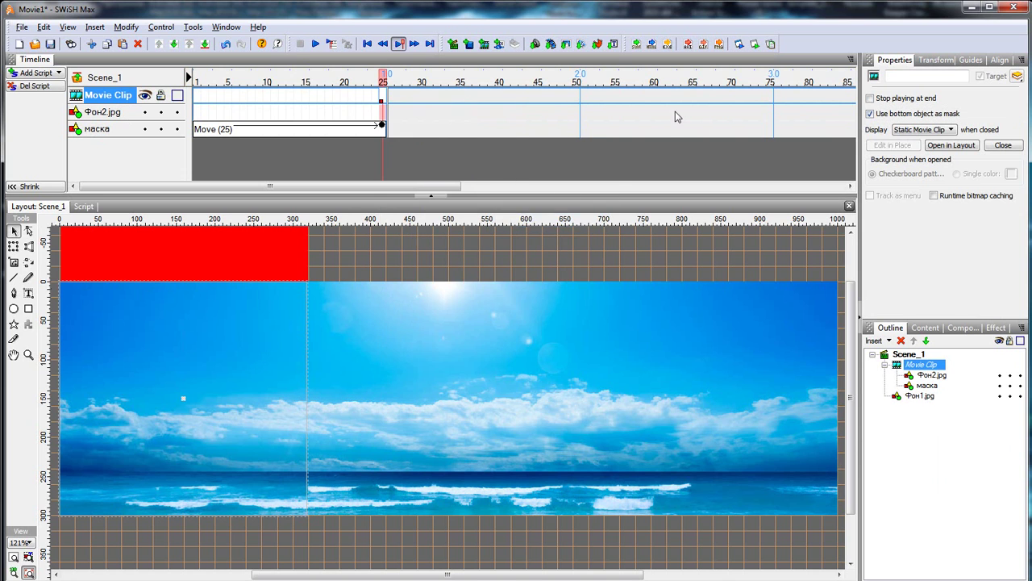
Preview the masked ship reveal in the Flash player, close the preview and run it again.
left_click(754, 45)
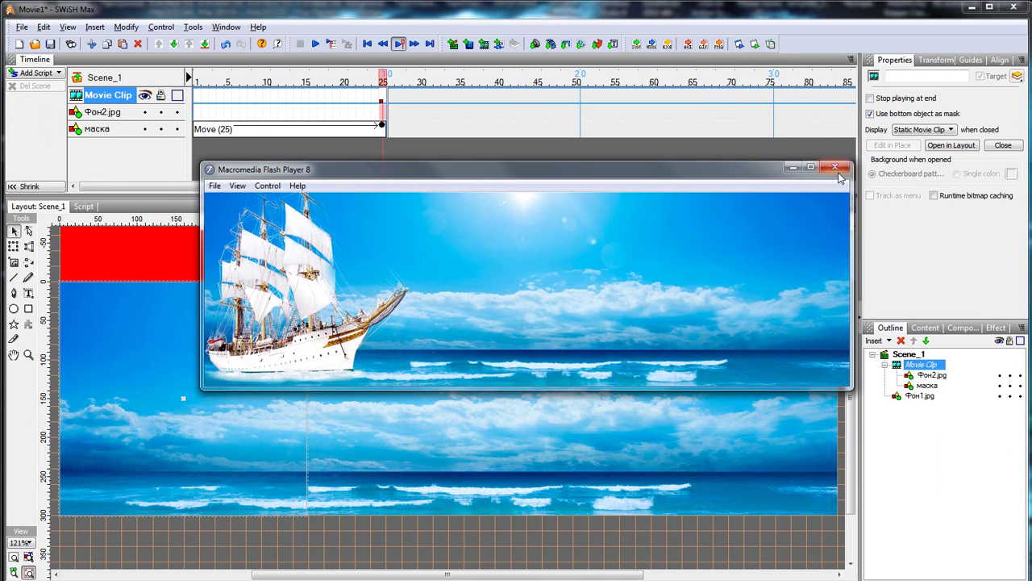
left_click(844, 168)
left_click(754, 45)
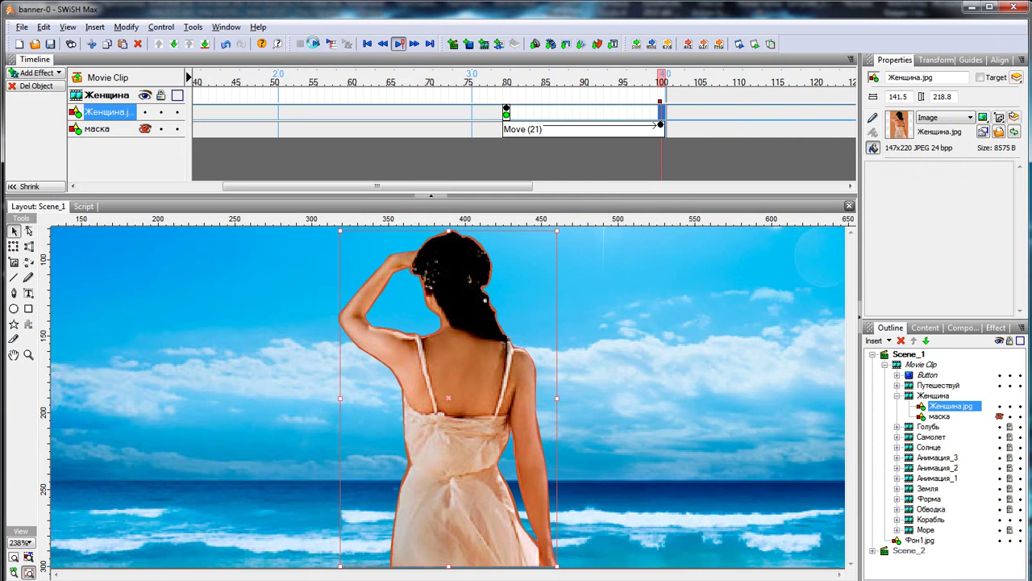
Play the movie and paste a copy of the woman image into the Женщина movie clip.
left_click(315, 44)
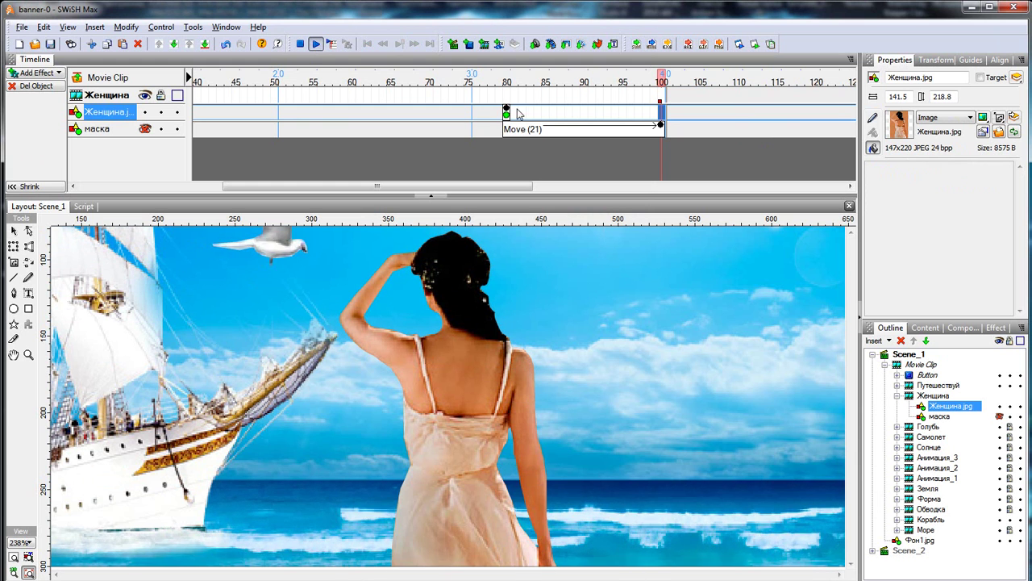
key("ctrl+v")
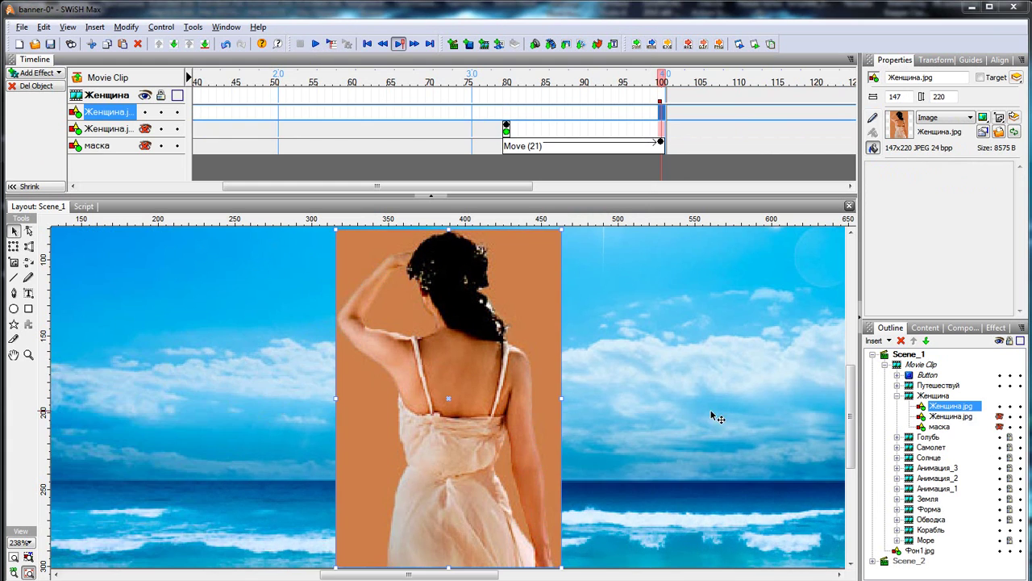
left_click(27, 278)
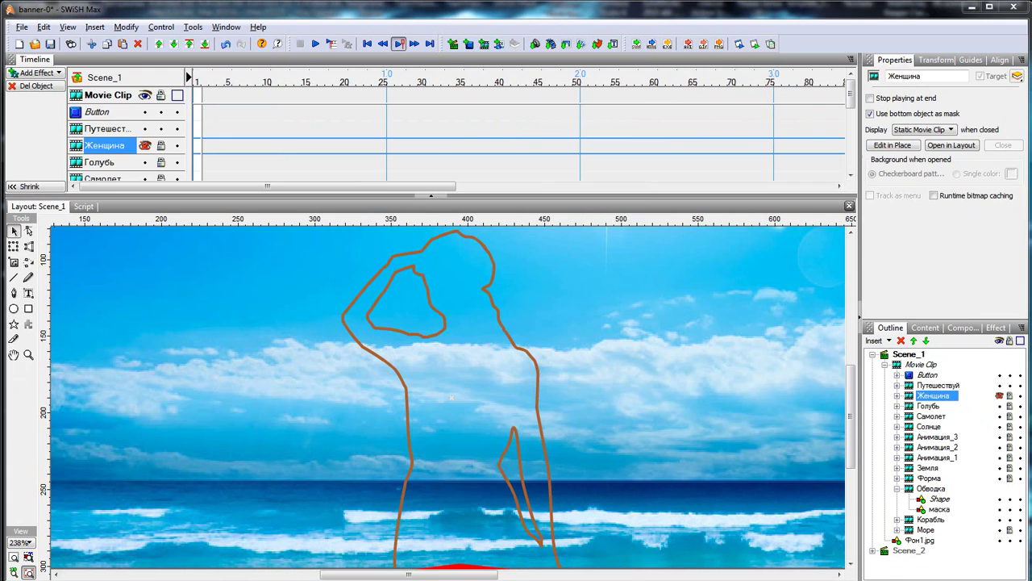
Switch to Описание уроков.txt in Notepad, highlight the lesson entry 2-6 on Нож and морфинг, and return to SWiSH Max.
left_click_drag(463, 196, 468, 142)
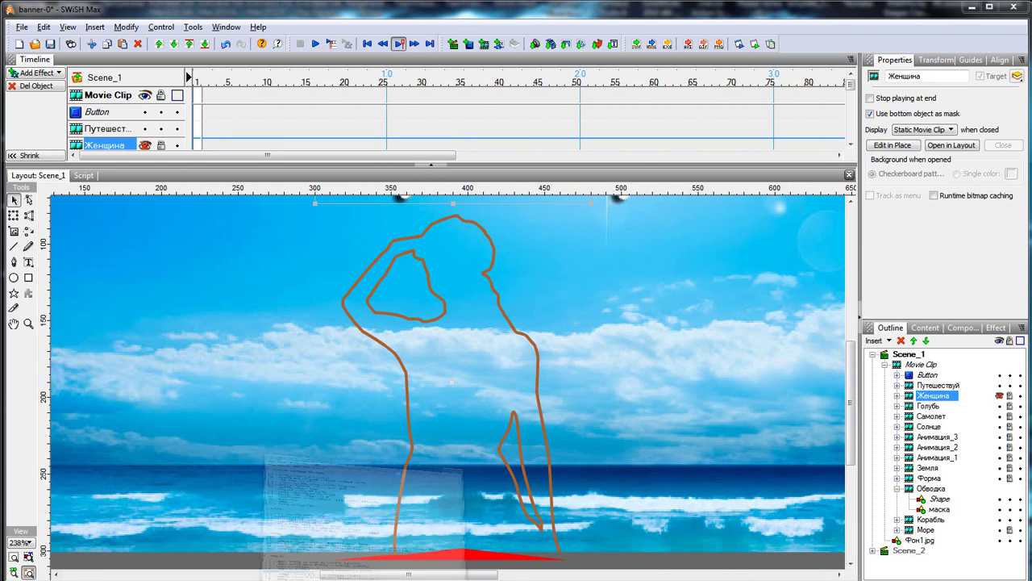
left_click(363, 516)
left_click_drag(122, 260, 213, 260)
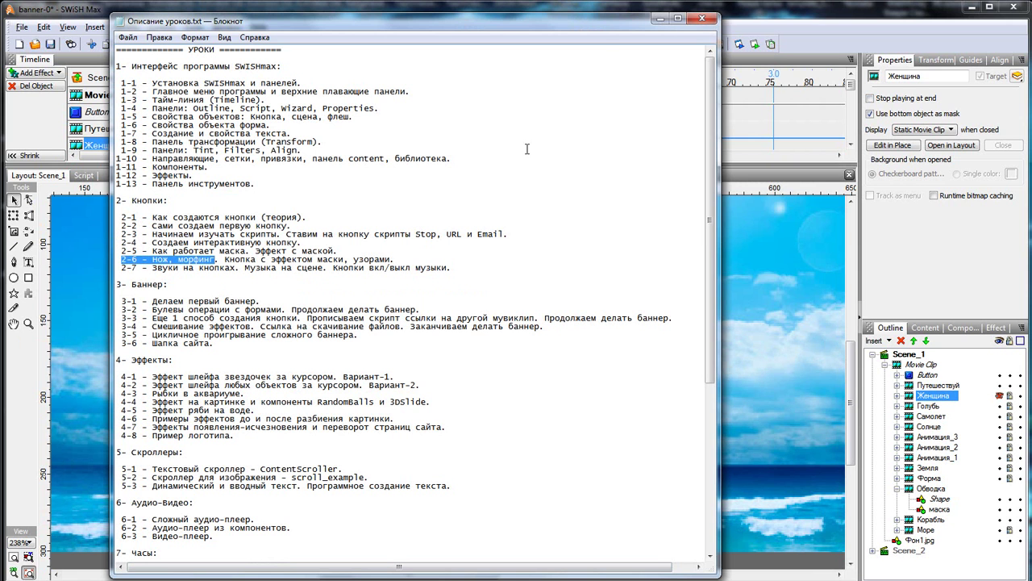
left_click(660, 18)
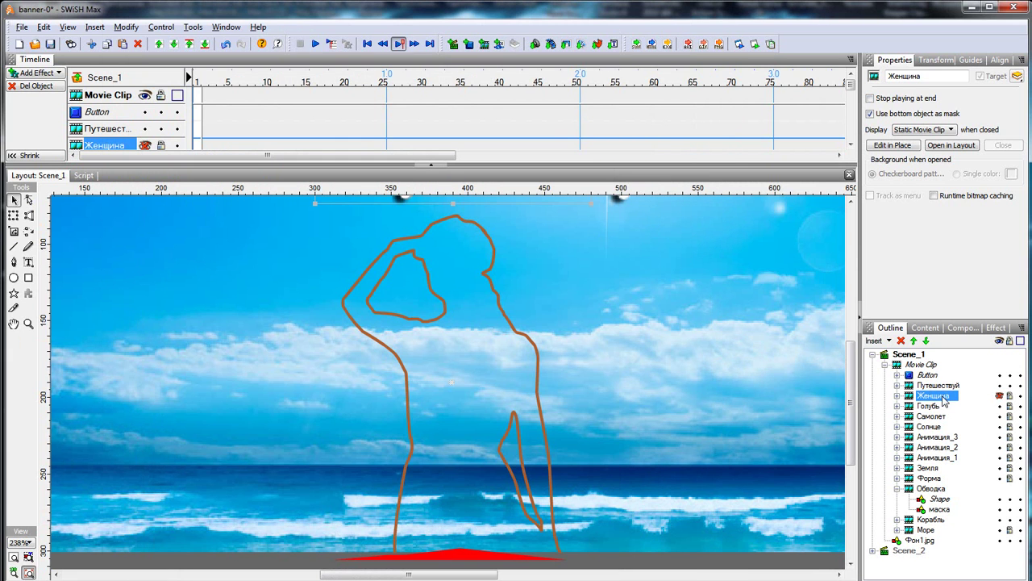
Select маска in the Обводка clip and scrub its Move effects up to frame 70 and back to frame 27.
left_click(938, 510)
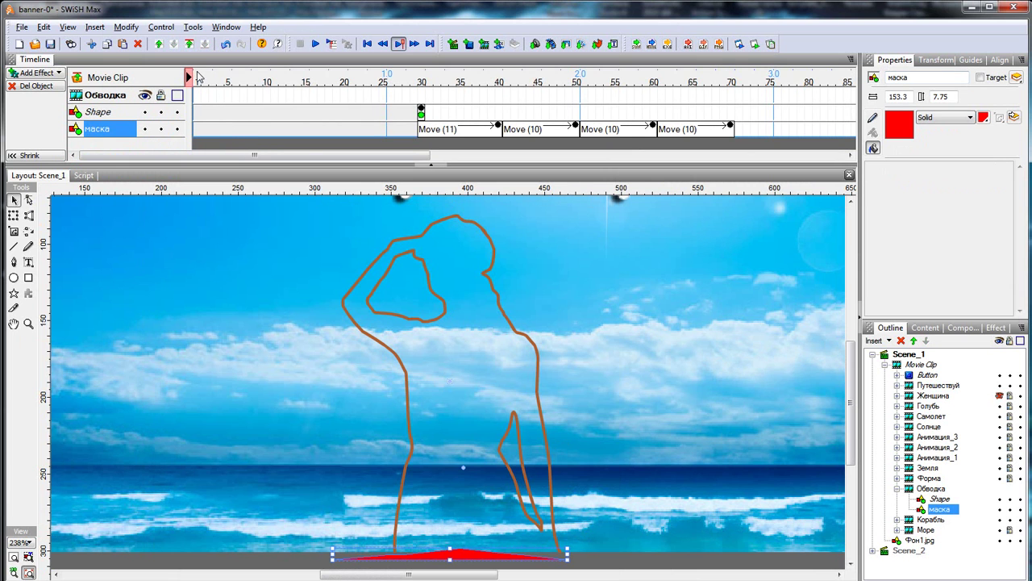
left_click_drag(188, 77, 747, 130)
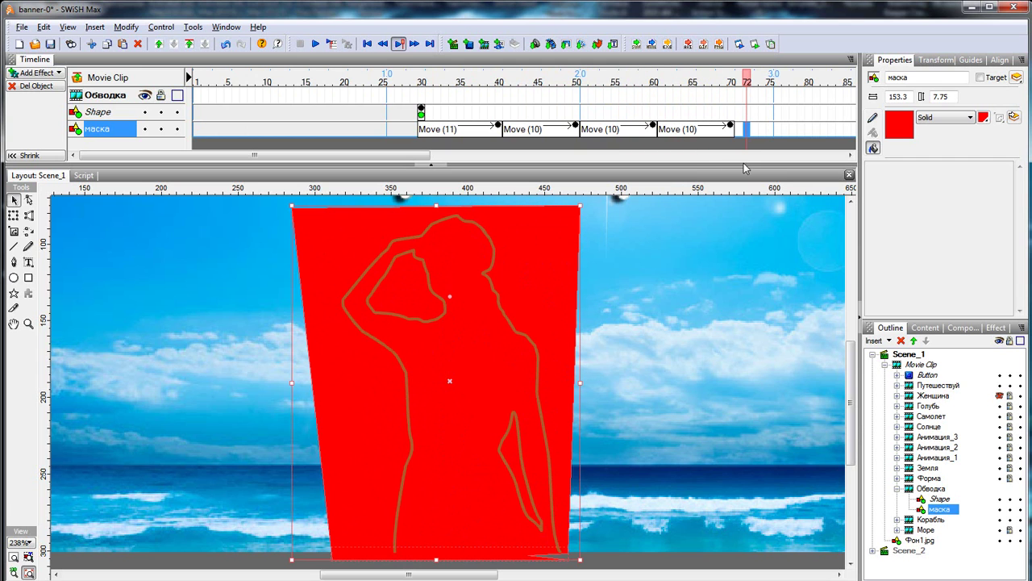
key("Left")
key("Left")
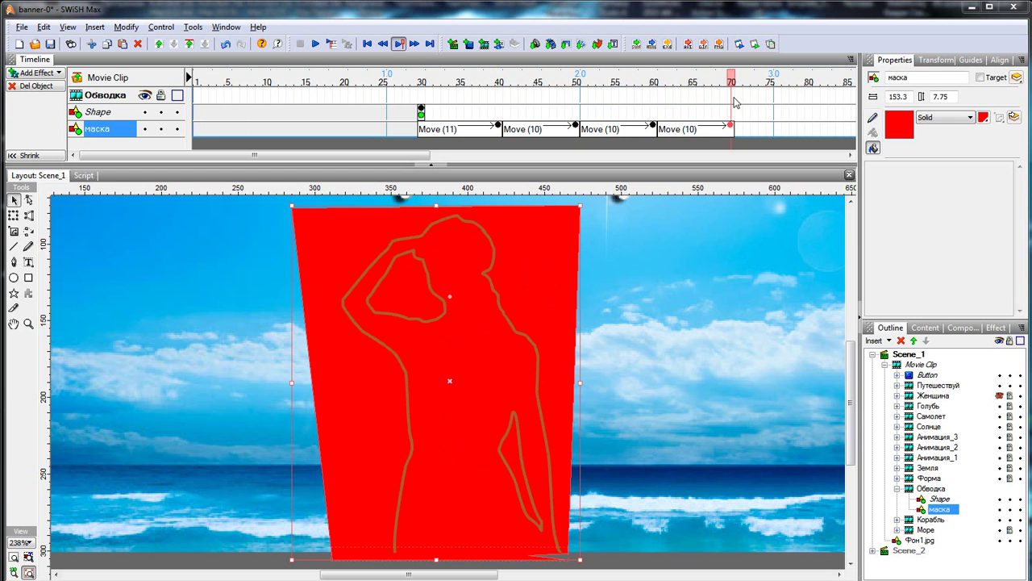
left_click_drag(731, 82, 398, 100)
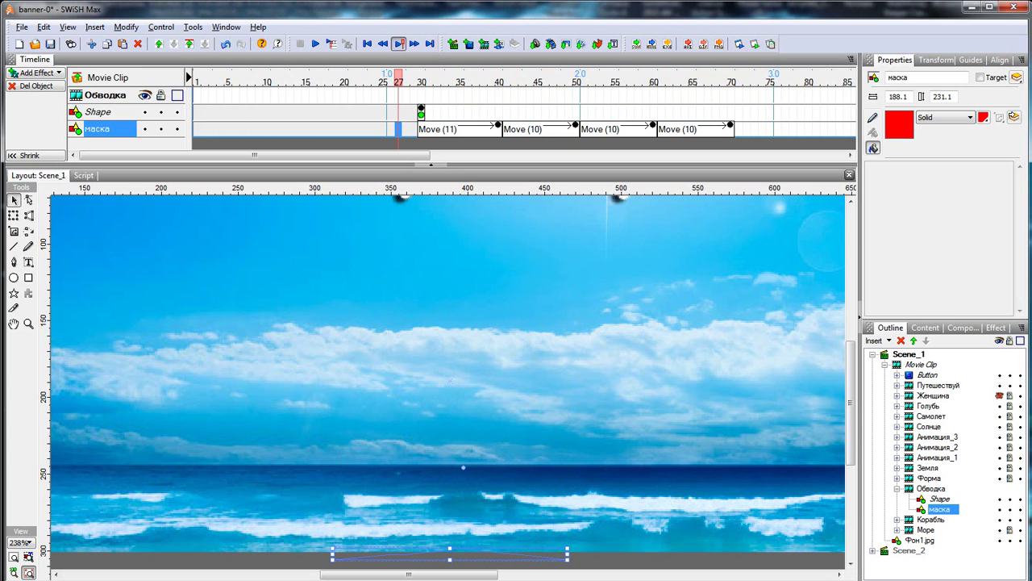
Expand the Корабль movie clip and scrub its mask movement through to frame 30.
left_click(910, 520)
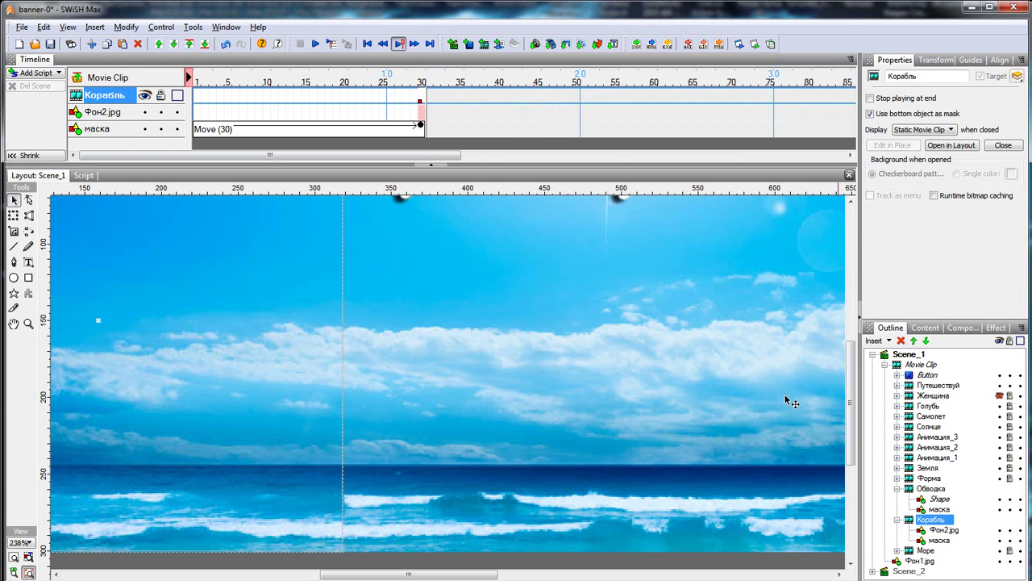
left_click_drag(188, 78, 420, 85)
mouse_move(423, 101)
Return to the Обводка clip and examine the Place effect of Shape at frame 30.
left_click(911, 492)
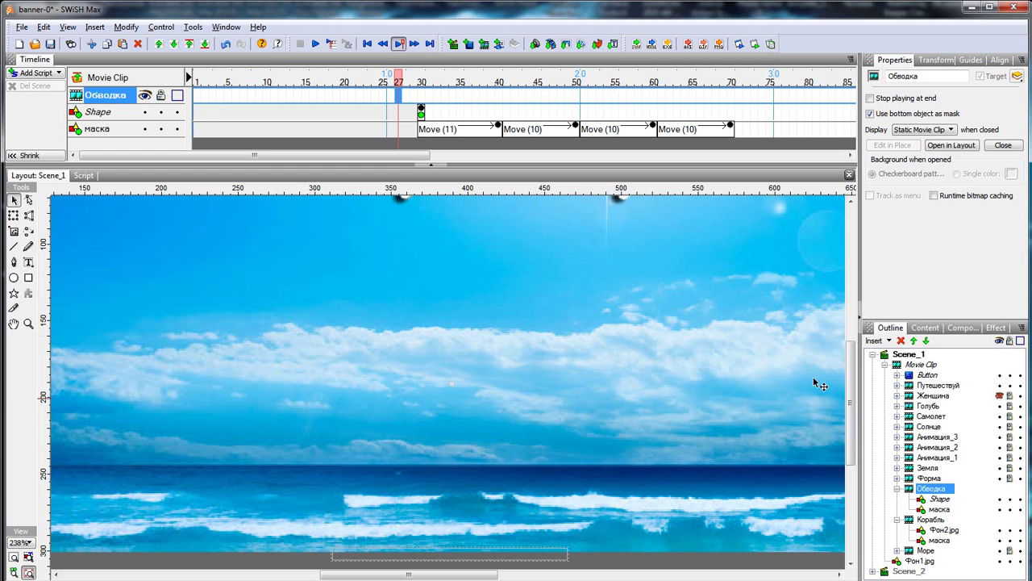
left_click(421, 83)
left_click_drag(421, 82, 421, 84)
left_click(267, 112)
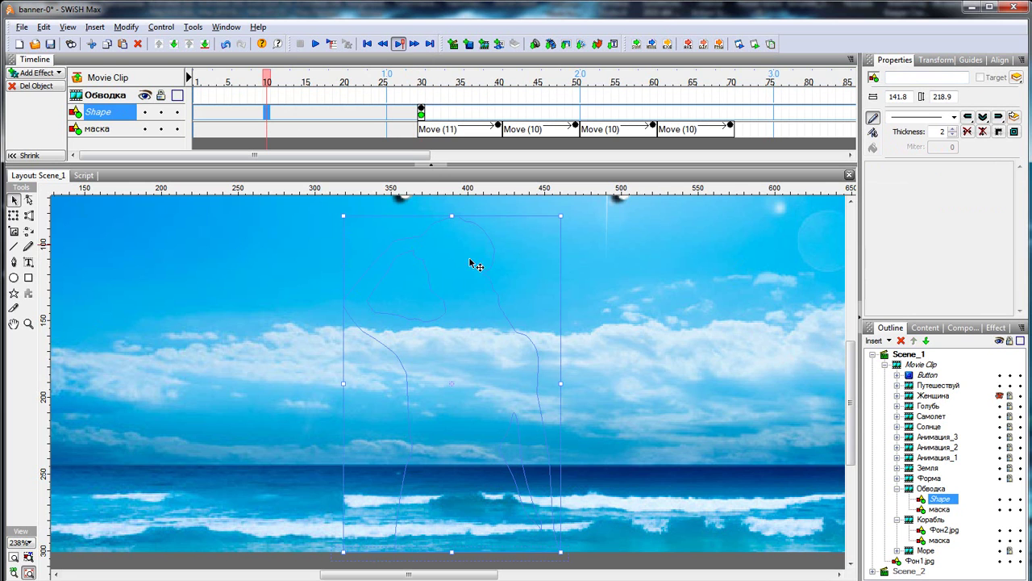
left_click(421, 112)
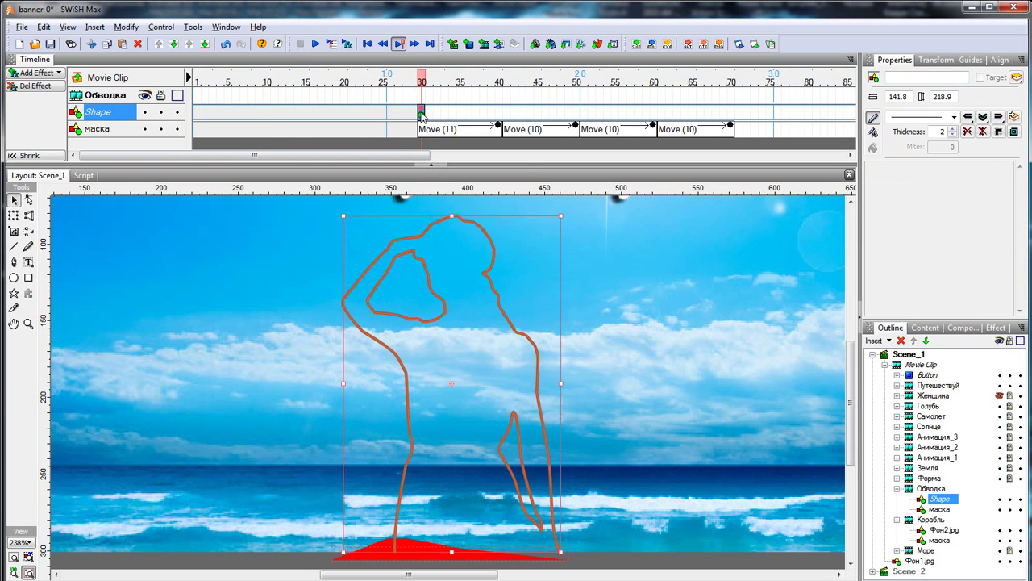
right_click(421, 113)
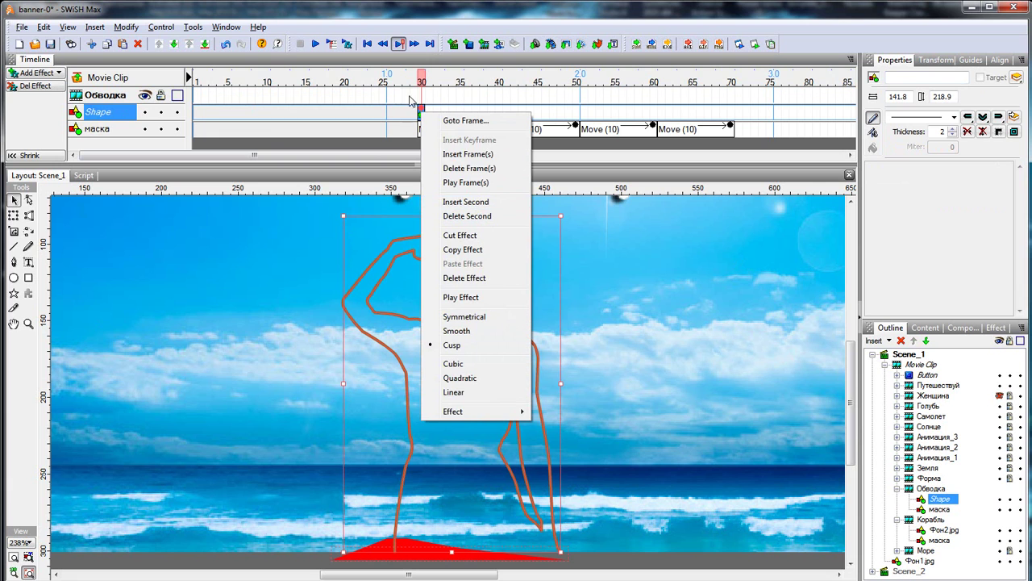
key("Escape")
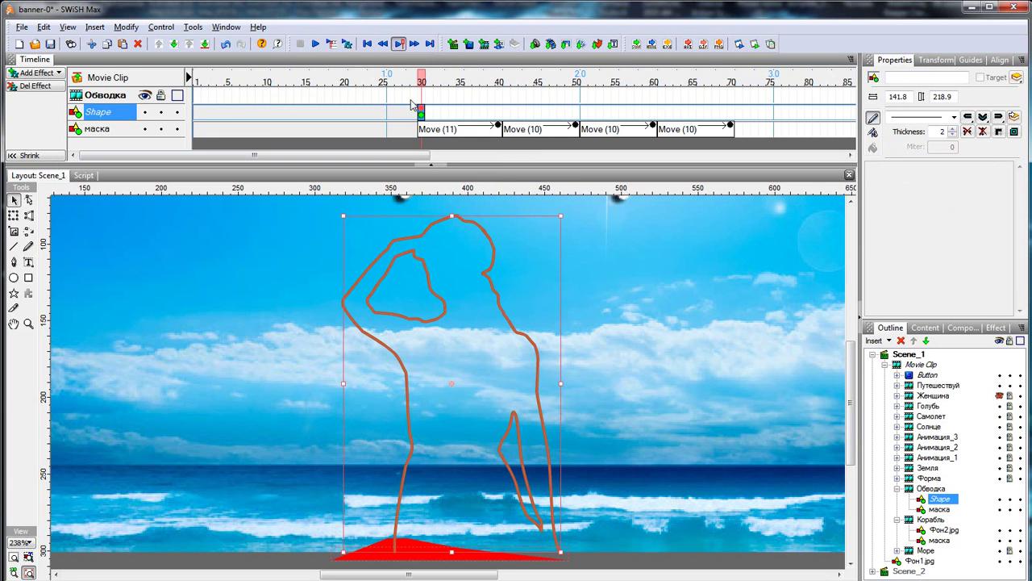
Scrub the Обводка timeline from frame 30 through frame 40 to frame 70 to check how маска covers Shape.
left_click_drag(422, 84, 498, 87)
right_click(499, 84)
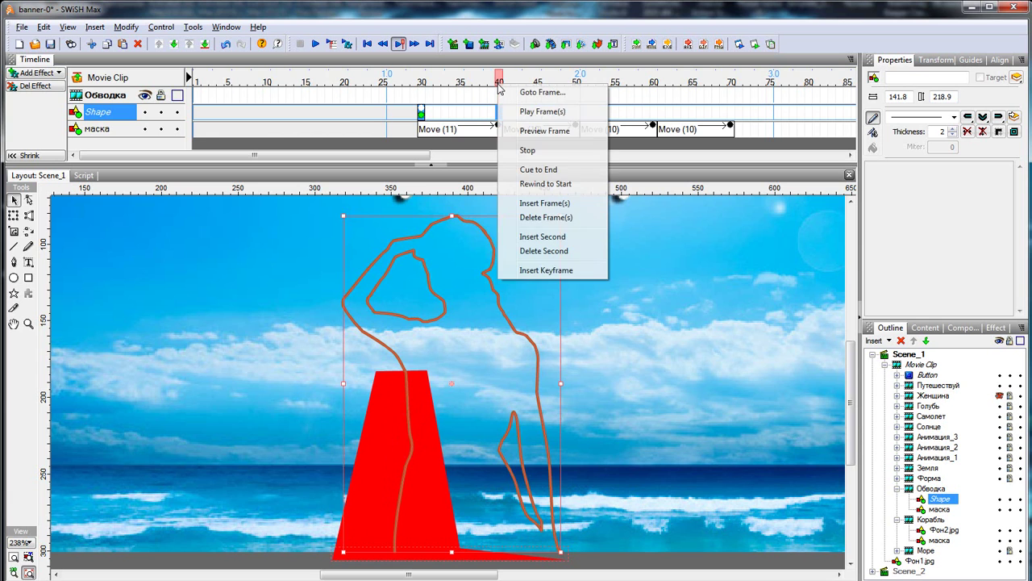
key("Escape")
left_click(500, 110)
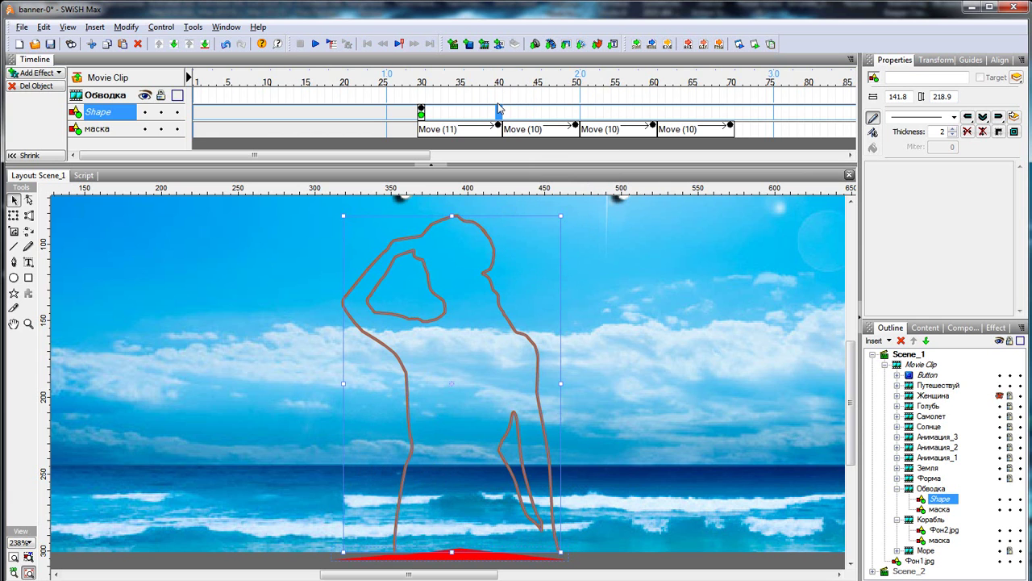
left_click(499, 85)
left_click_drag(500, 85, 730, 97)
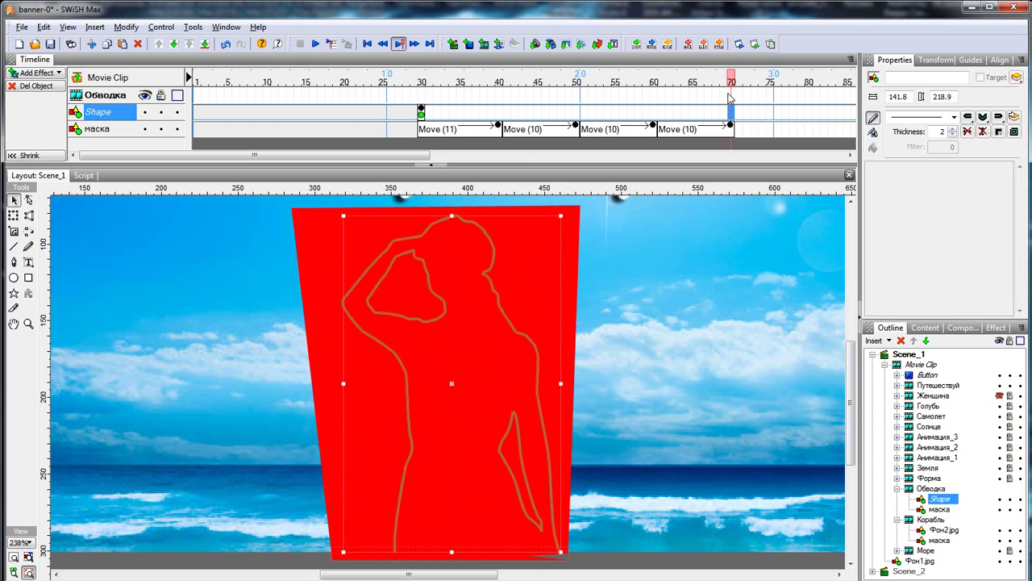
Inspect the Fade Out effect of Shape over frames 90 to 99 and the Обводка clip's action at frame 100.
left_click_drag(484, 154, 599, 123)
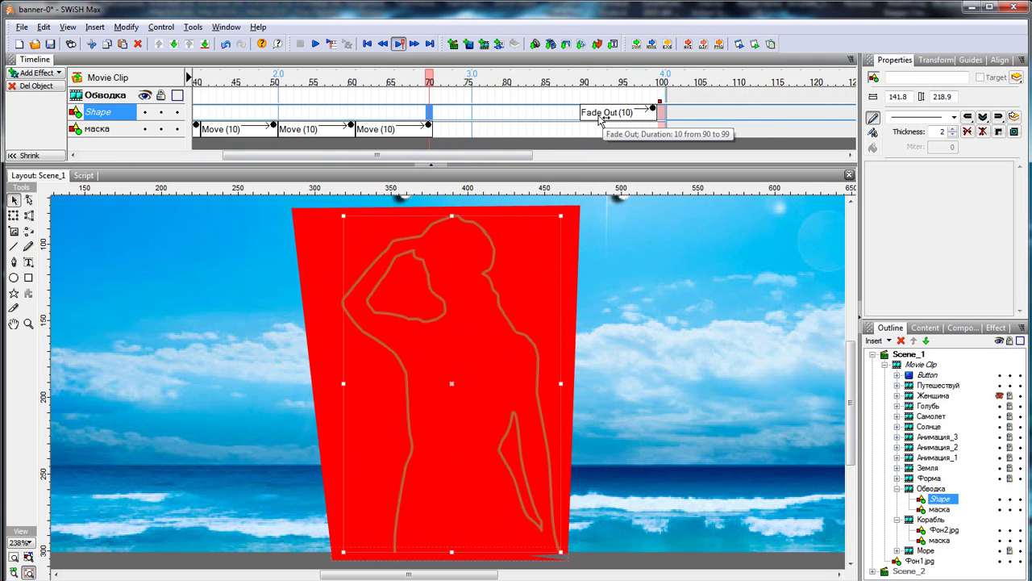
left_click(630, 84)
mouse_move(634, 87)
left_mouse_down()
mouse_move(652, 87)
mouse_move(606, 89)
mouse_move(655, 90)
left_mouse_up()
left_click(661, 101)
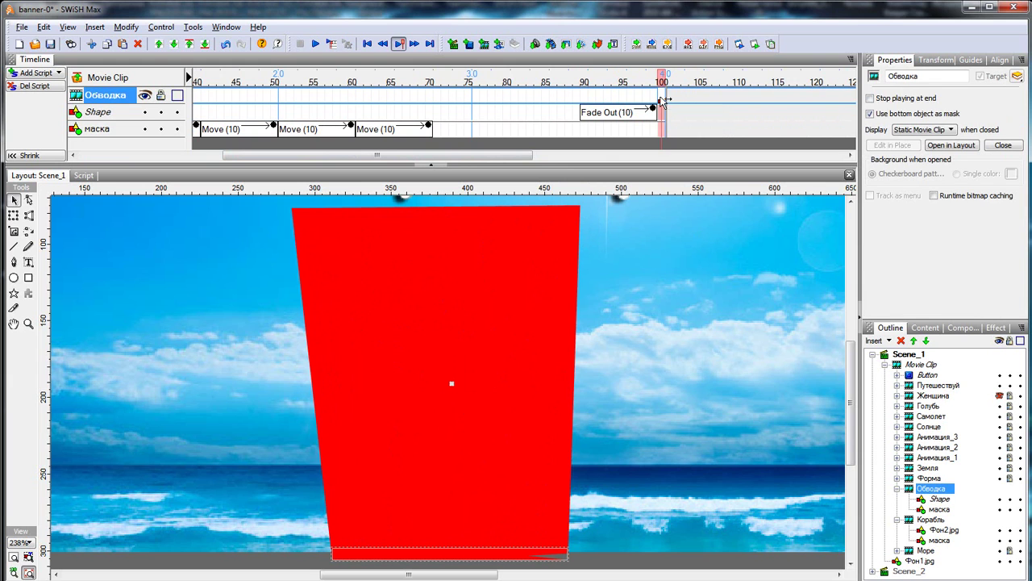
left_click_drag(520, 159, 566, 159)
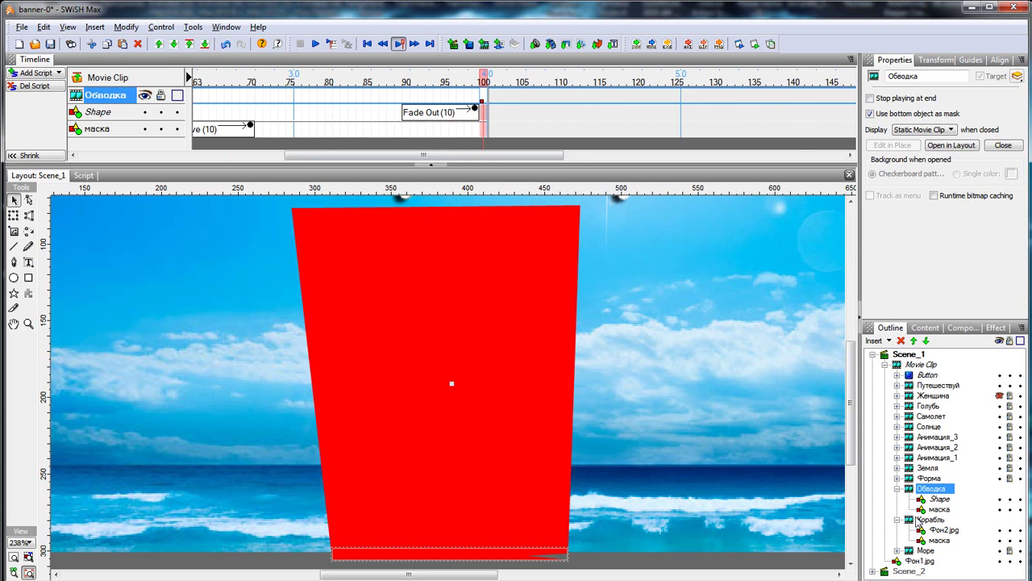
Collapse Обводка, expand the Женщина clip and examine its image placement and mask Move effect from frame 80 to frame 100.
left_click(897, 490)
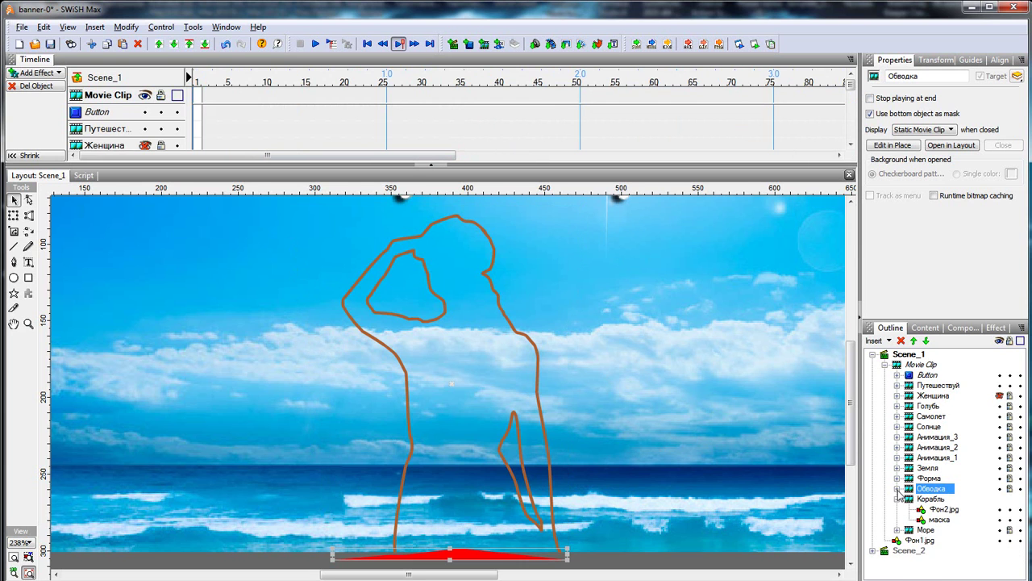
left_click(897, 396)
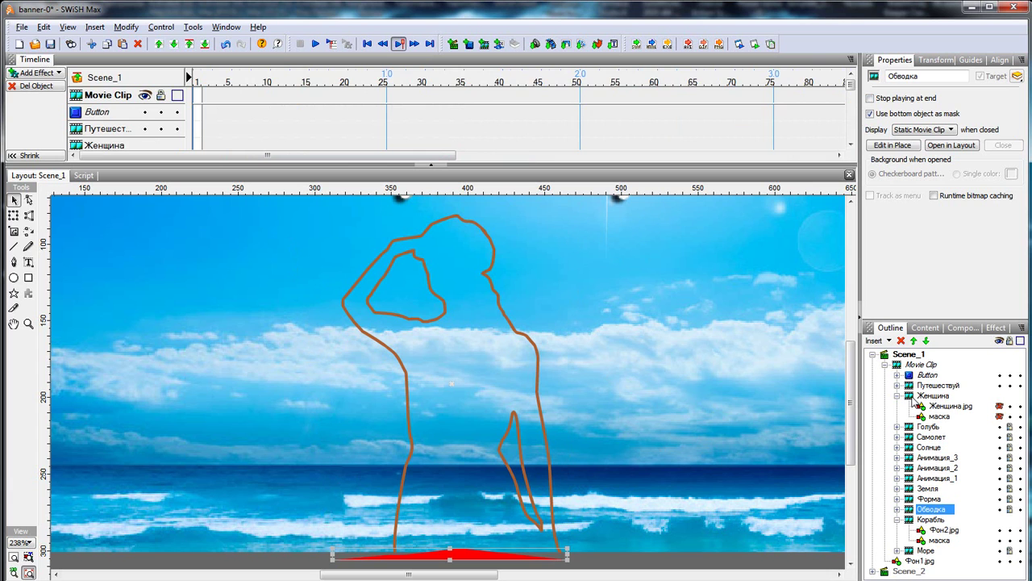
left_click(904, 395)
scroll(460, 161, "right", 2)
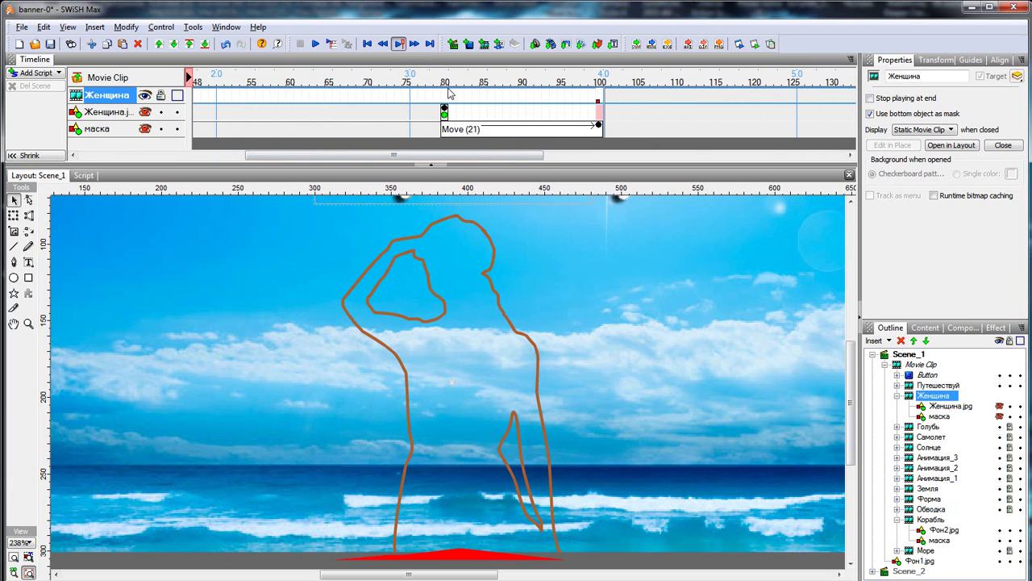
left_click_drag(444, 83, 601, 83)
left_click(440, 114)
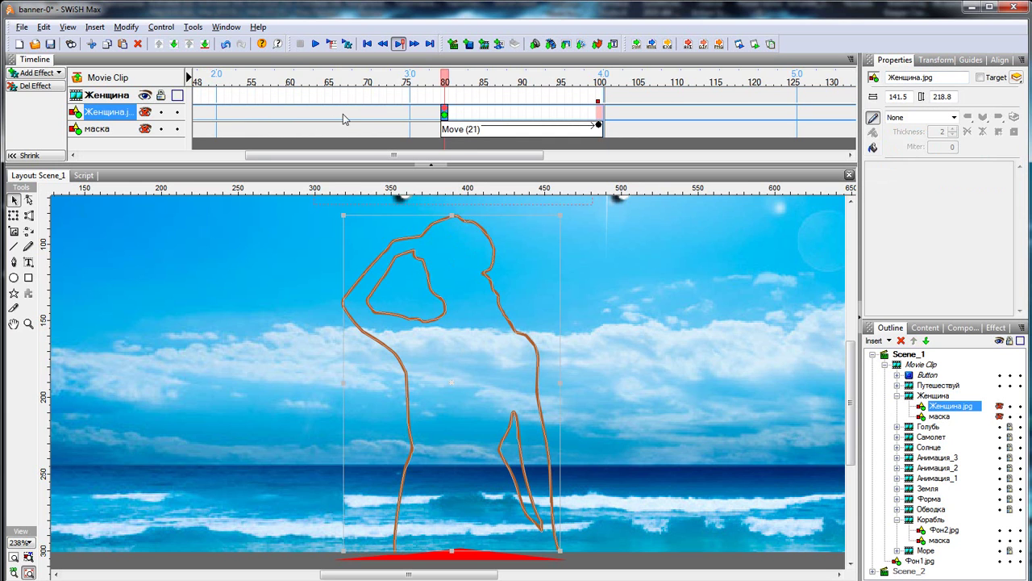
left_click_drag(427, 156, 392, 121)
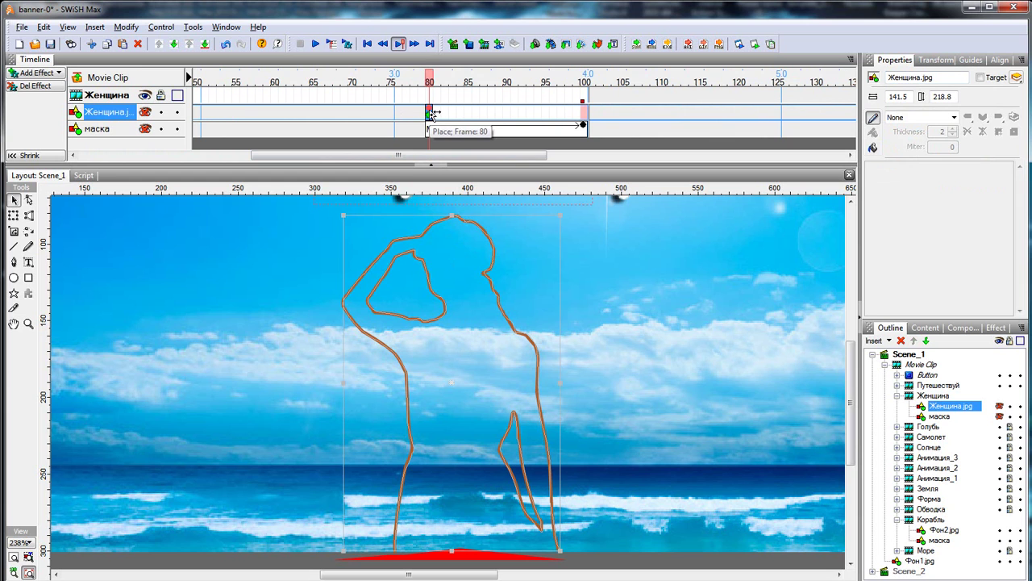
left_click_drag(430, 88, 585, 89)
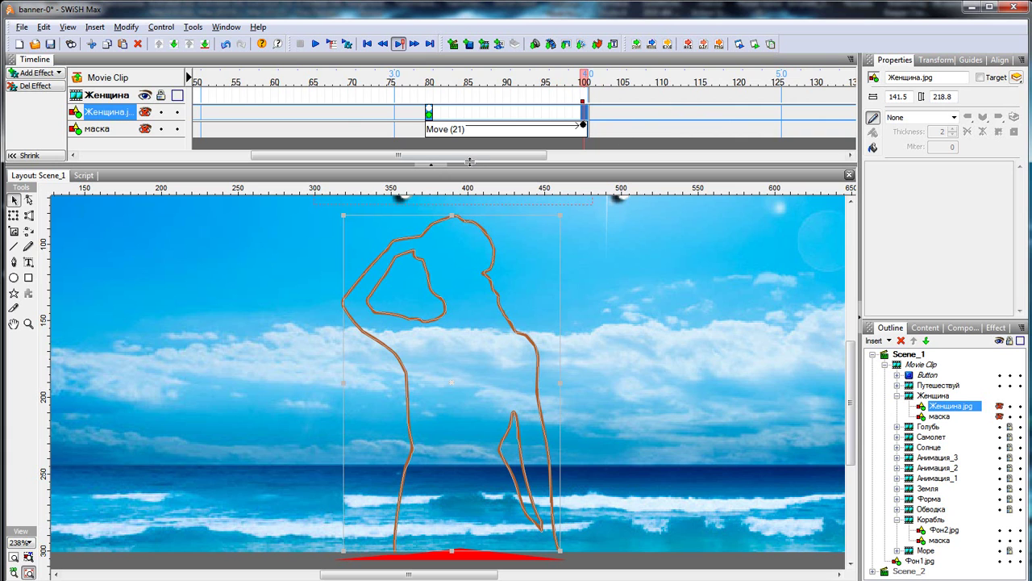
left_click_drag(472, 155, 527, 154)
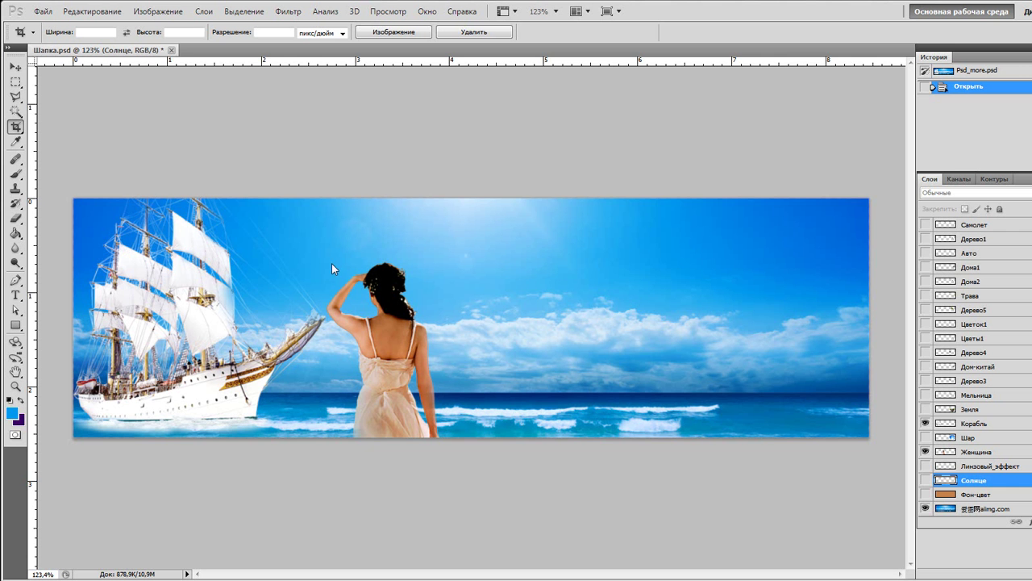
In Photoshop, crop Шапка.psd tightly around the woman and hide the sea background layer.
left_click_drag(317, 258, 447, 441)
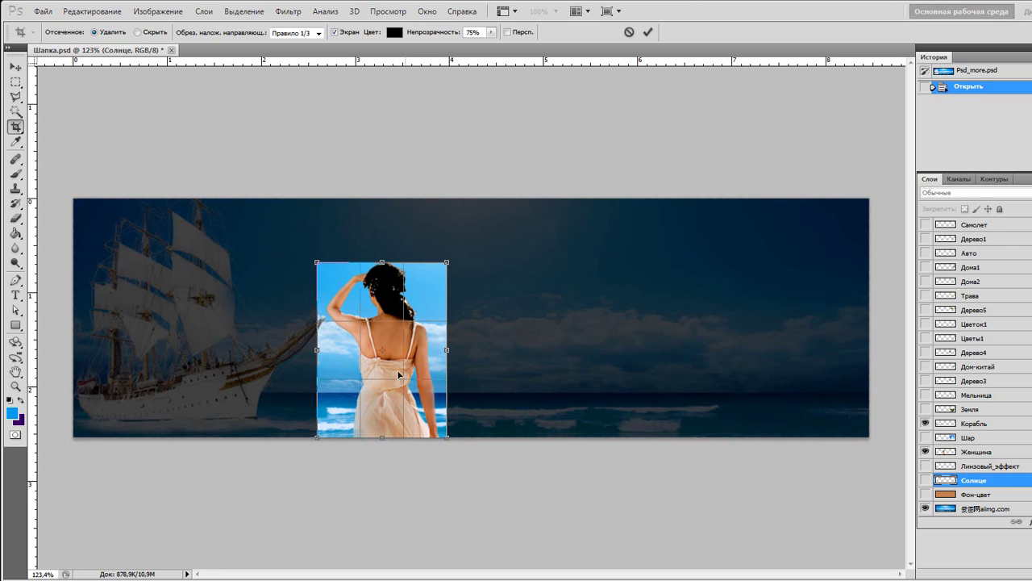
key("Return")
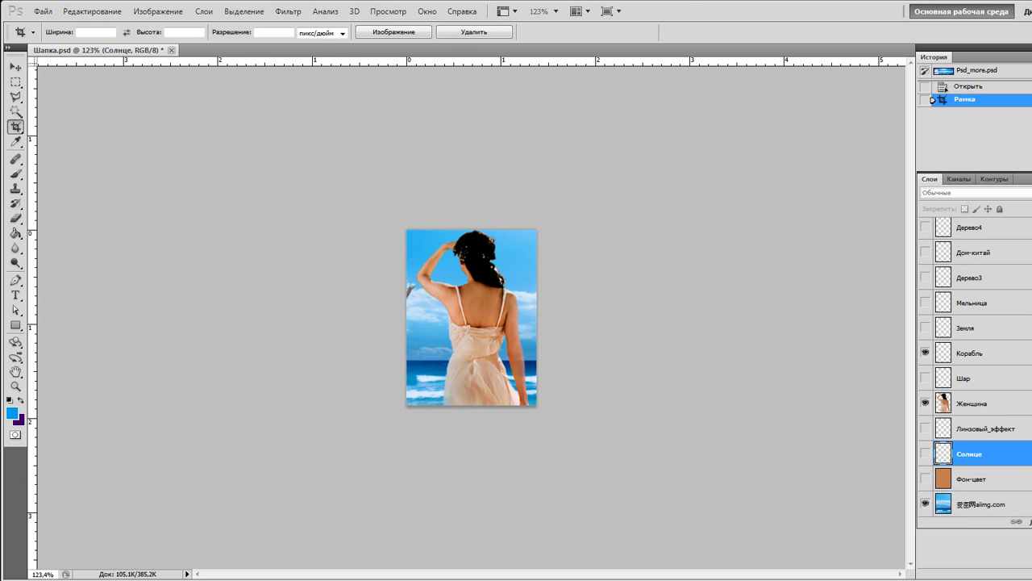
left_click(926, 505)
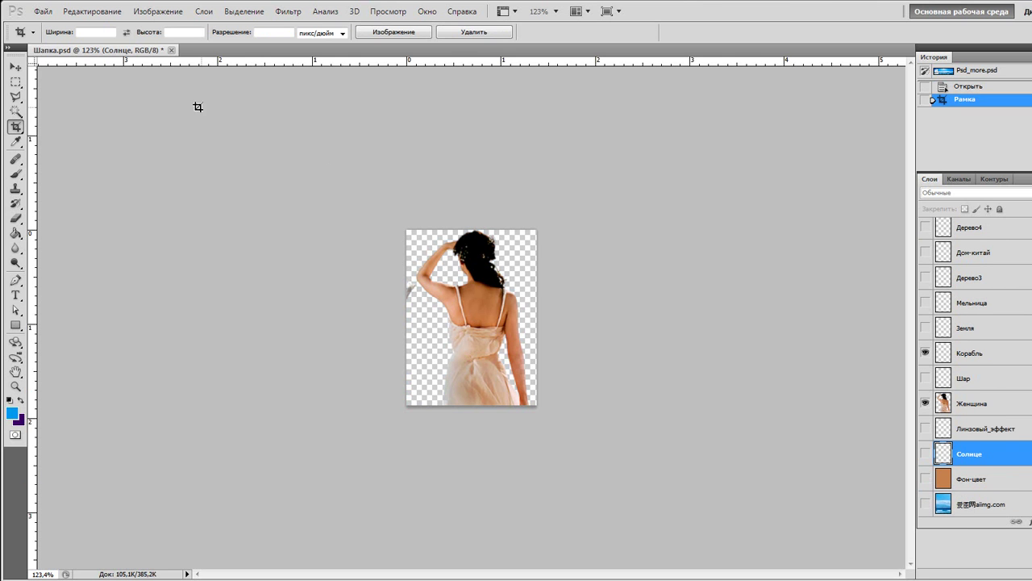
Compare the PNG-24 and JPEG previews of the cropped woman in Save for Web & Devices, then leave without saving.
left_click(42, 12)
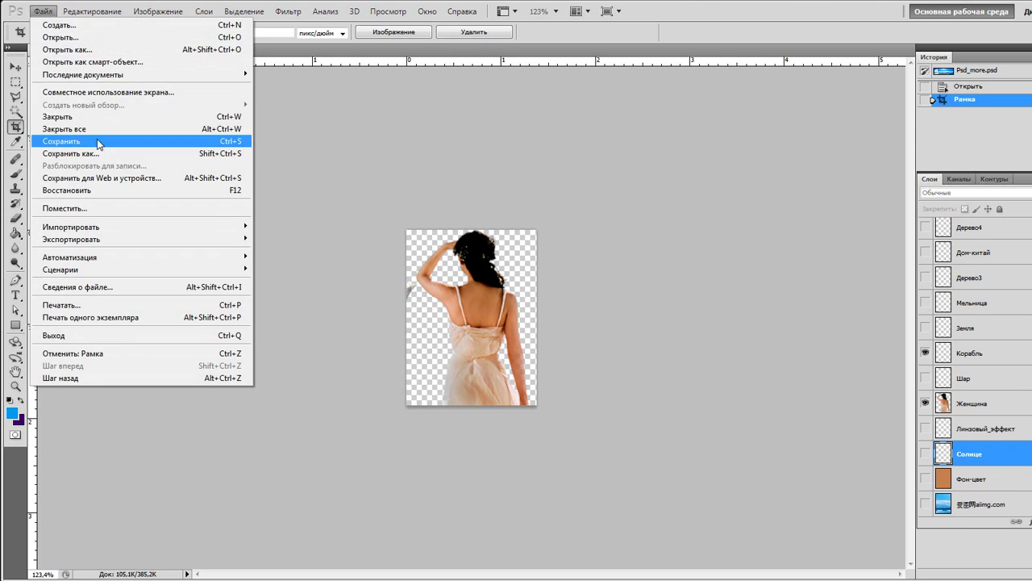
left_click(101, 177)
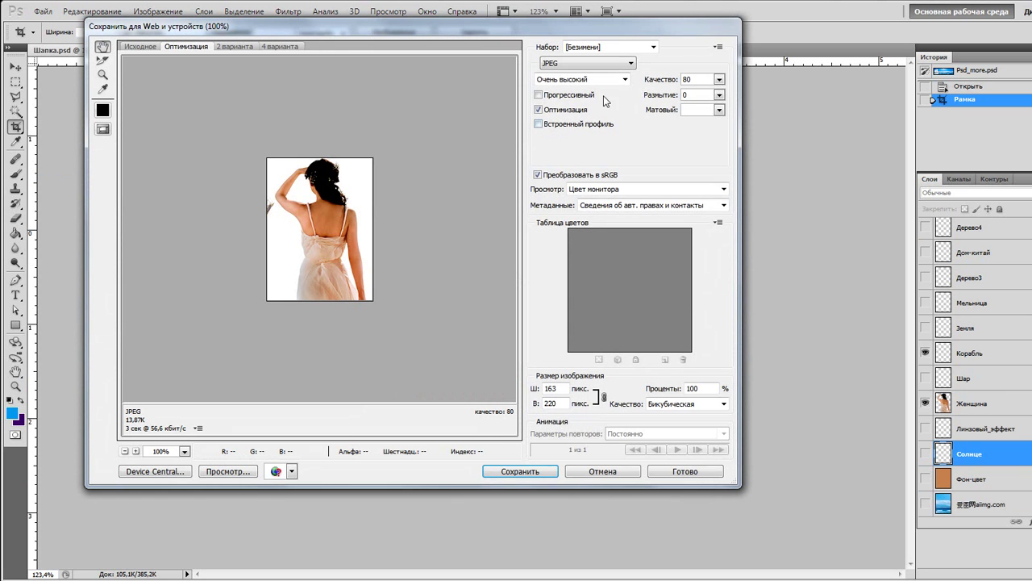
left_click(631, 64)
left_click(616, 100)
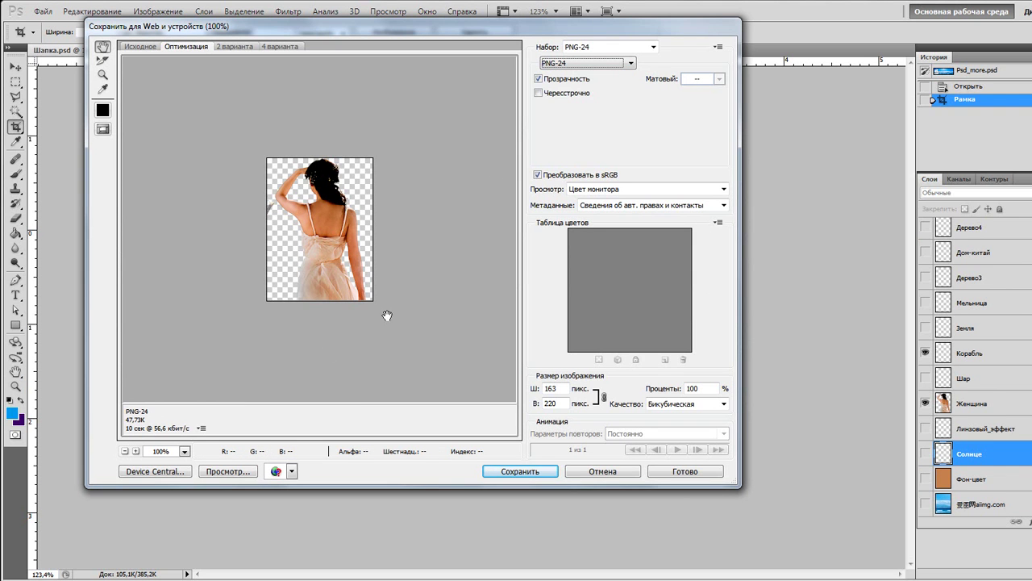
left_click(630, 65)
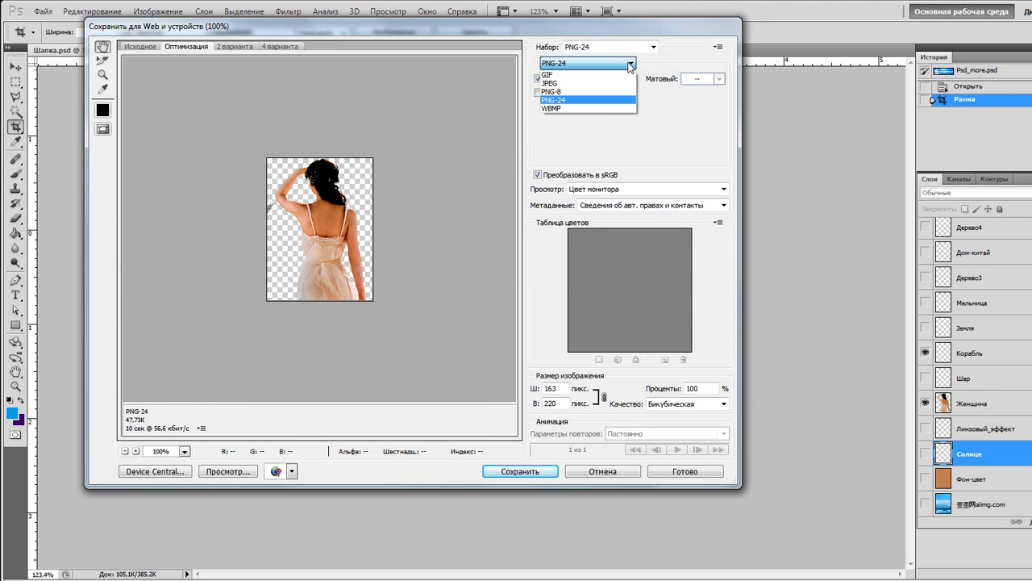
left_click(616, 84)
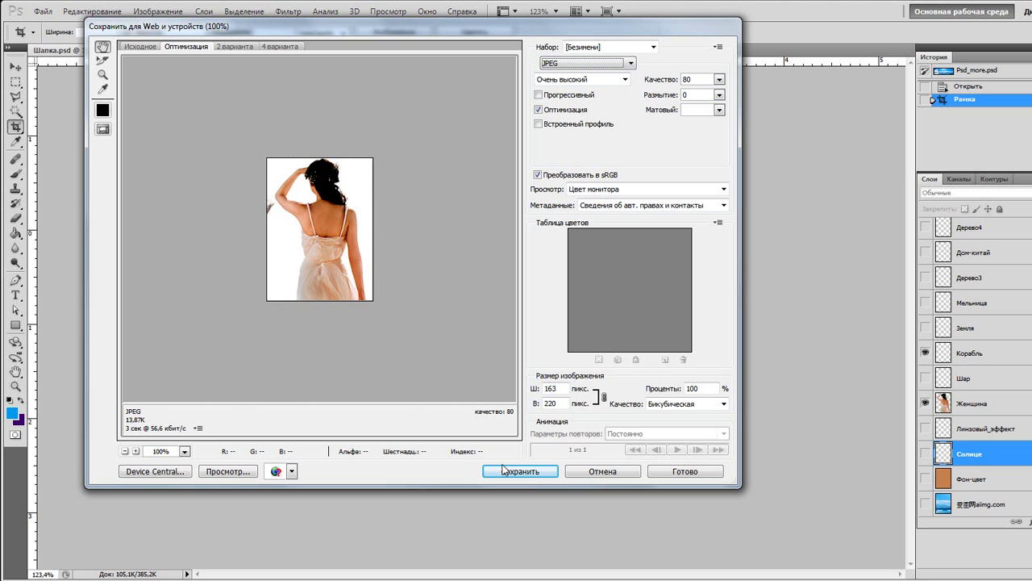
left_click(603, 472)
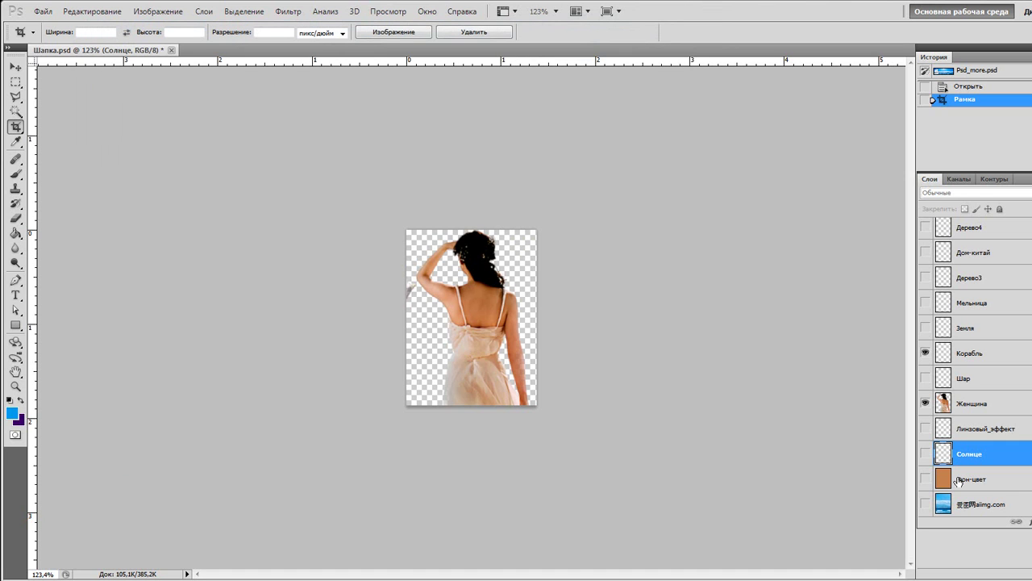
Show the Фон-цвет layer behind the woman and magnify her to about 401% to check the cutout edges.
left_click(994, 482)
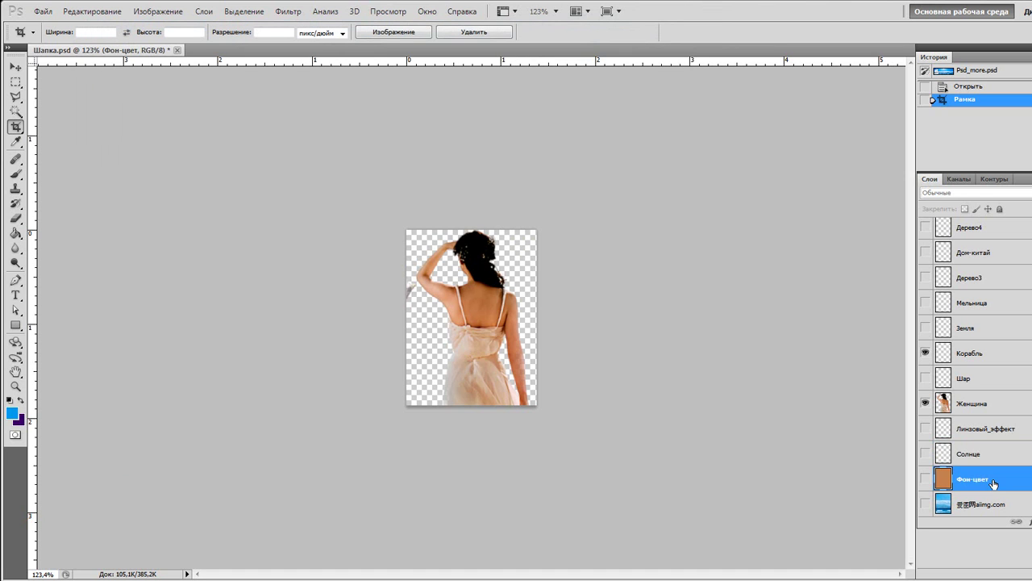
left_click(925, 481)
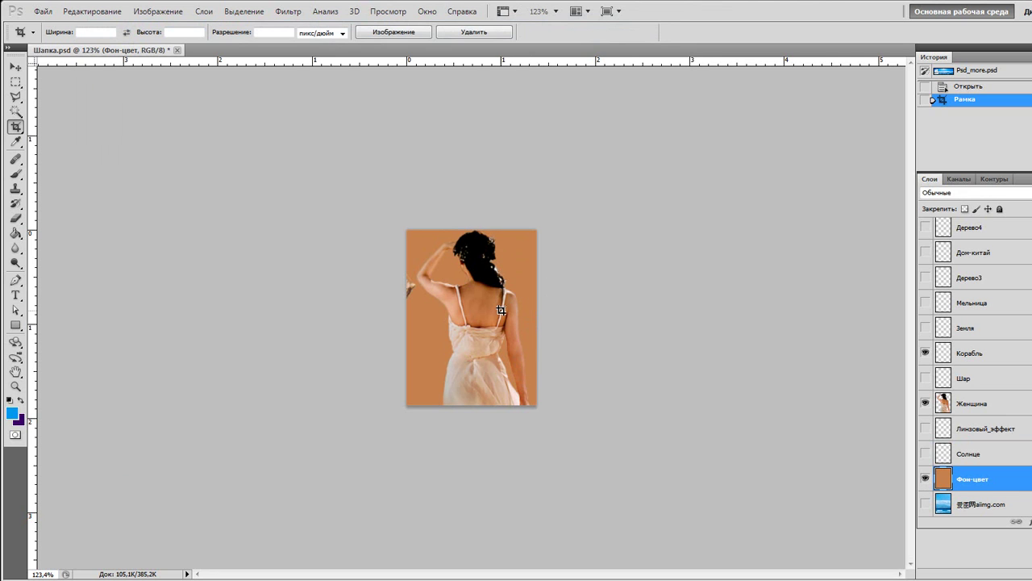
left_click(15, 387)
left_click_drag(474, 320, 537, 277)
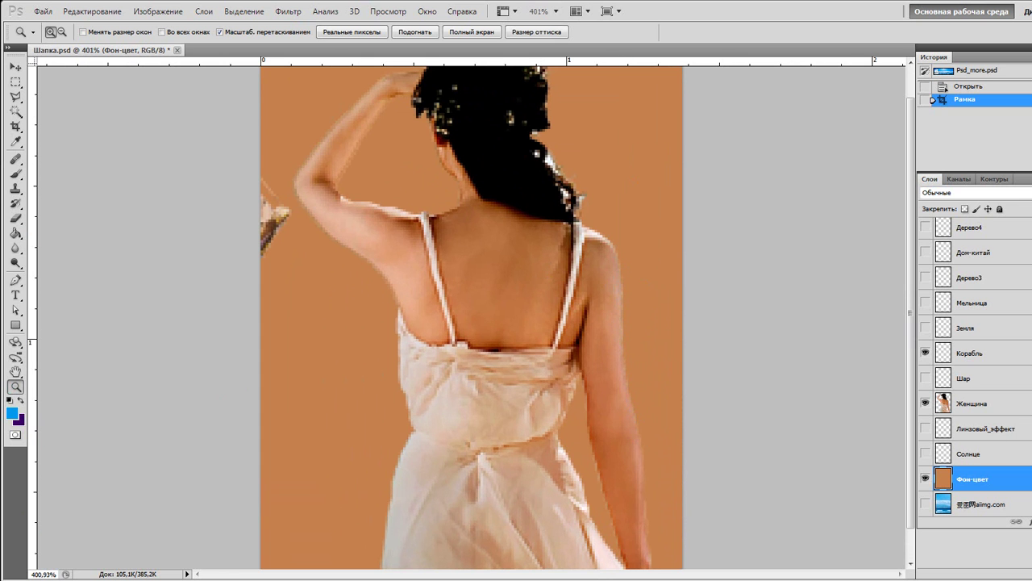
Switch to SWiSH Max, pick the Knife tool, and look up lesson 2-6 about it in Описание уроков.txt.
key("alt+Tab")
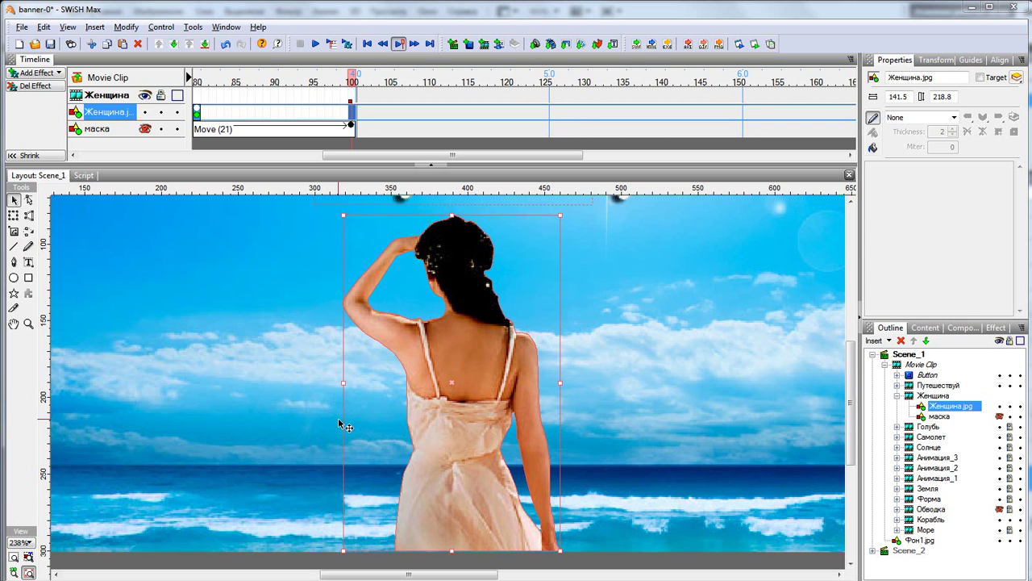
left_click(14, 308)
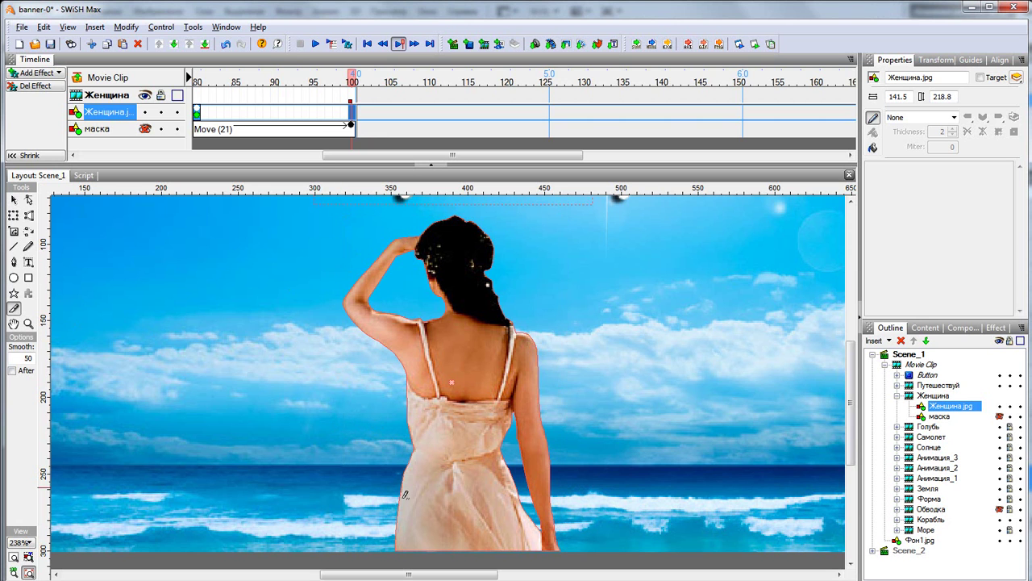
key("alt+Tab")
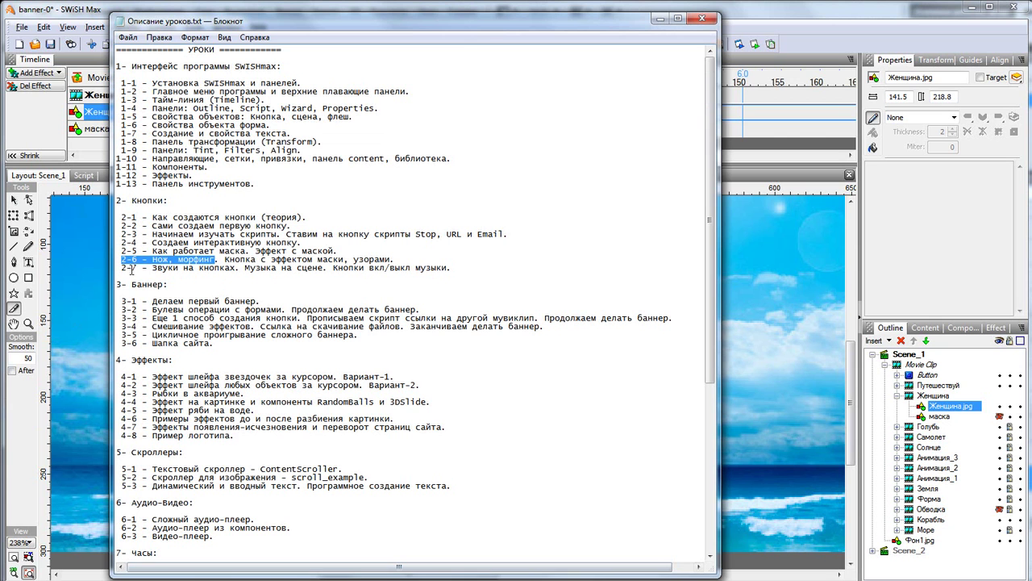
left_click(659, 18)
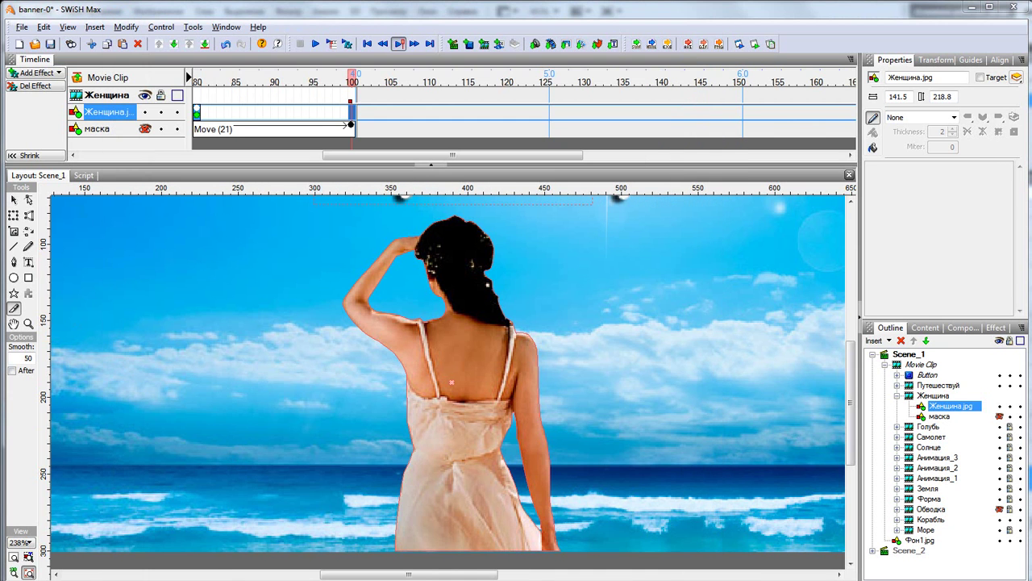
Select маска in the Женщина clip, play the banner in the test player, and highlight lesson 4-5 in Описание уроков.txt.
left_click(936, 416)
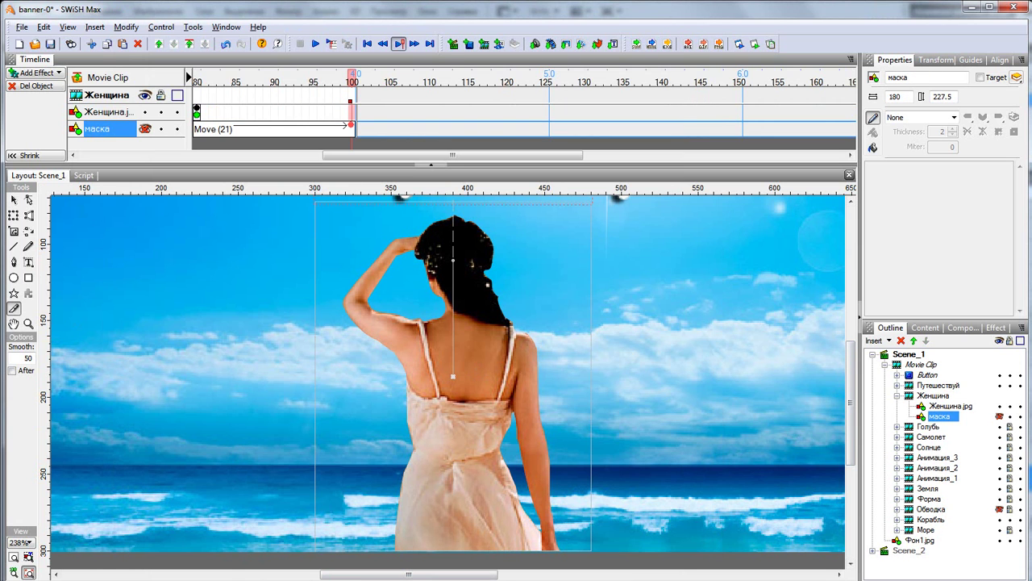
key("ctrl+t")
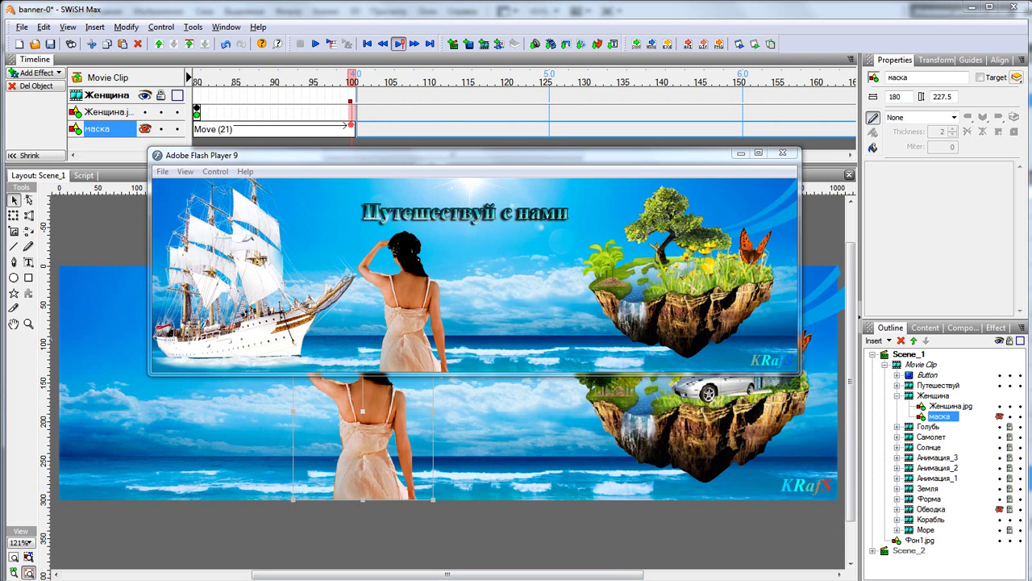
key("alt+Tab")
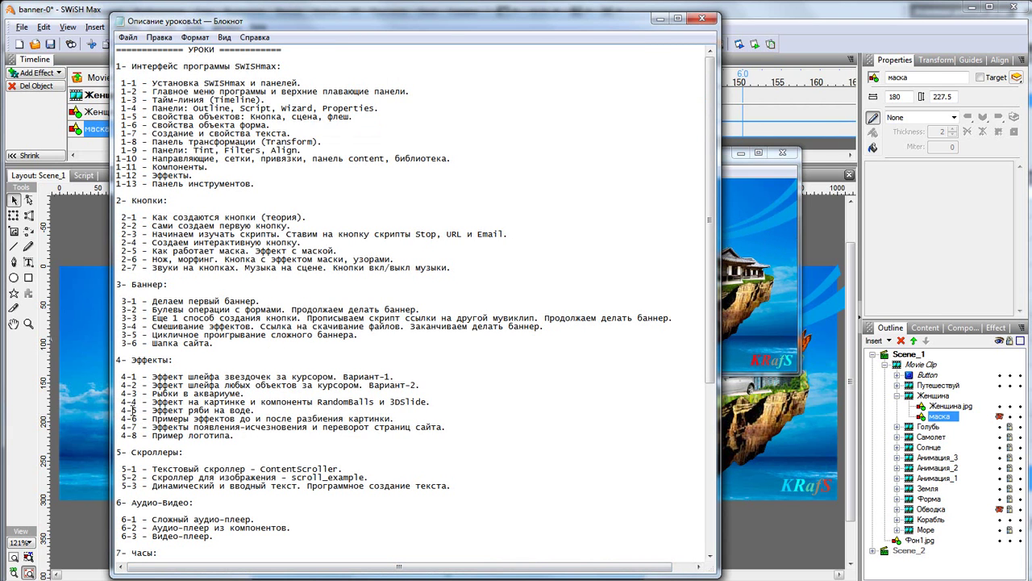
left_click_drag(119, 410, 240, 410)
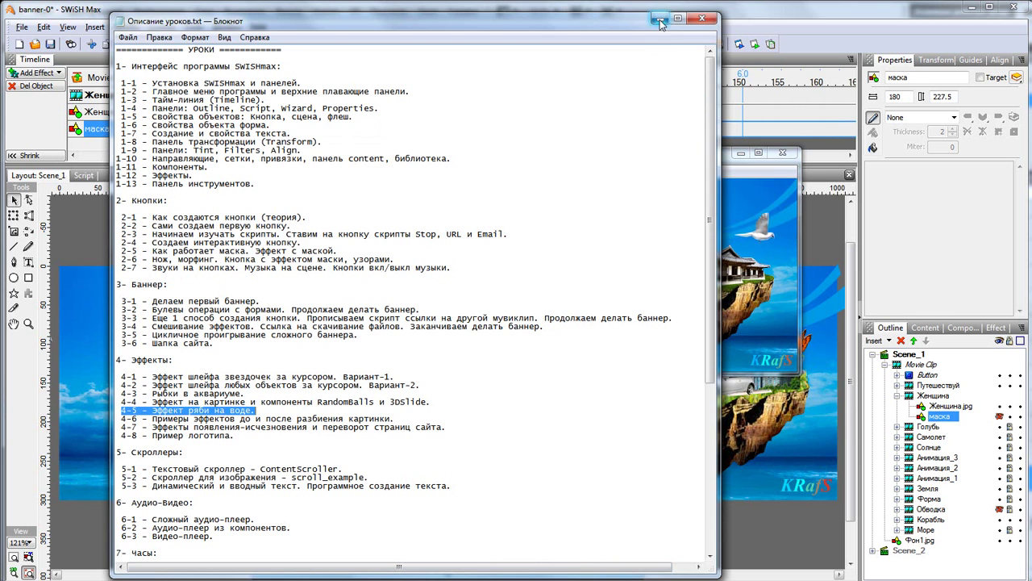
left_click(799, 240)
left_click(782, 152)
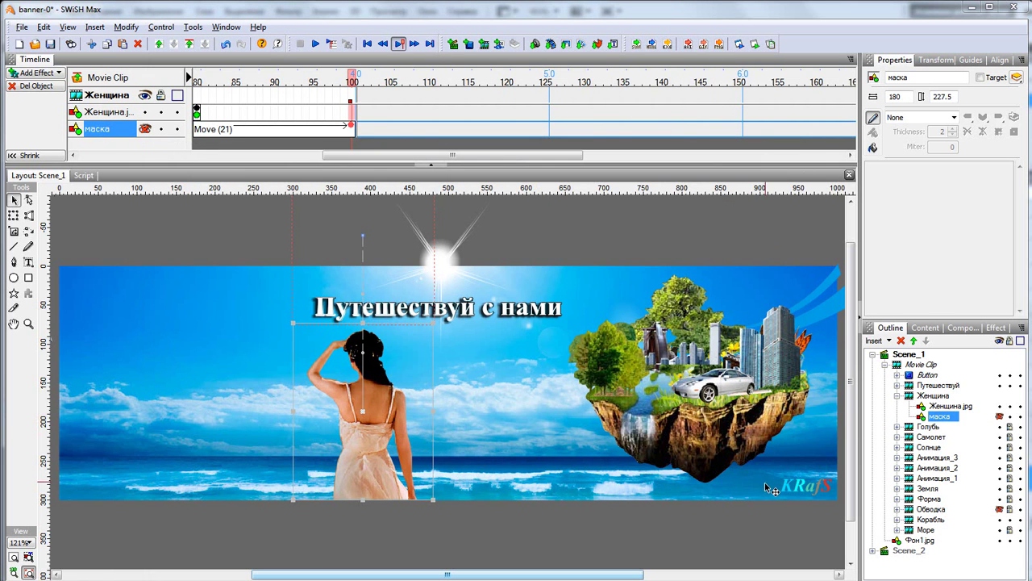
Collapse the Женщина clip, then in the banner file move the Море clip's Фон1.jpg sea strip below the banner.
left_click(897, 396)
left_click(604, 413)
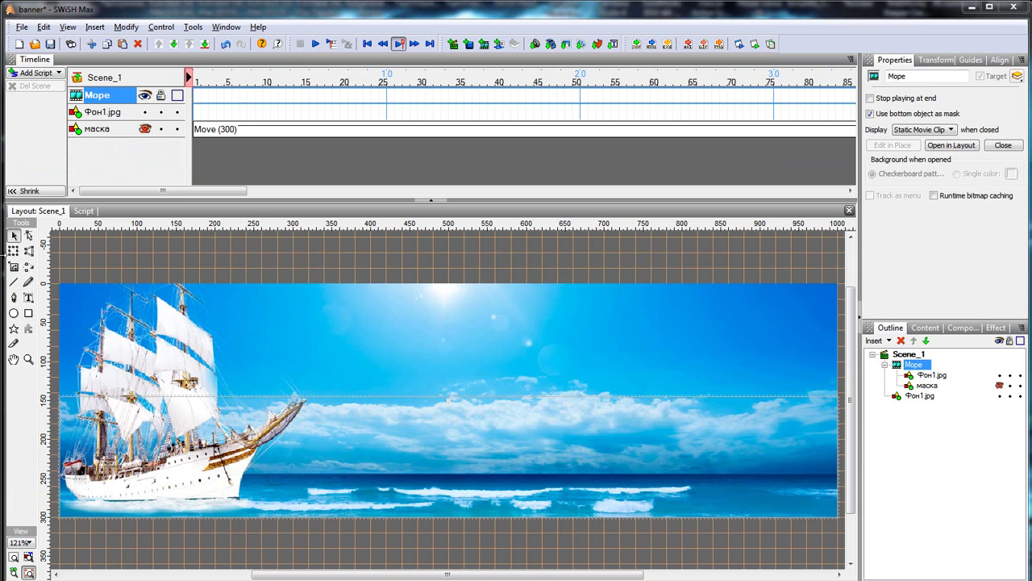
left_click(492, 498)
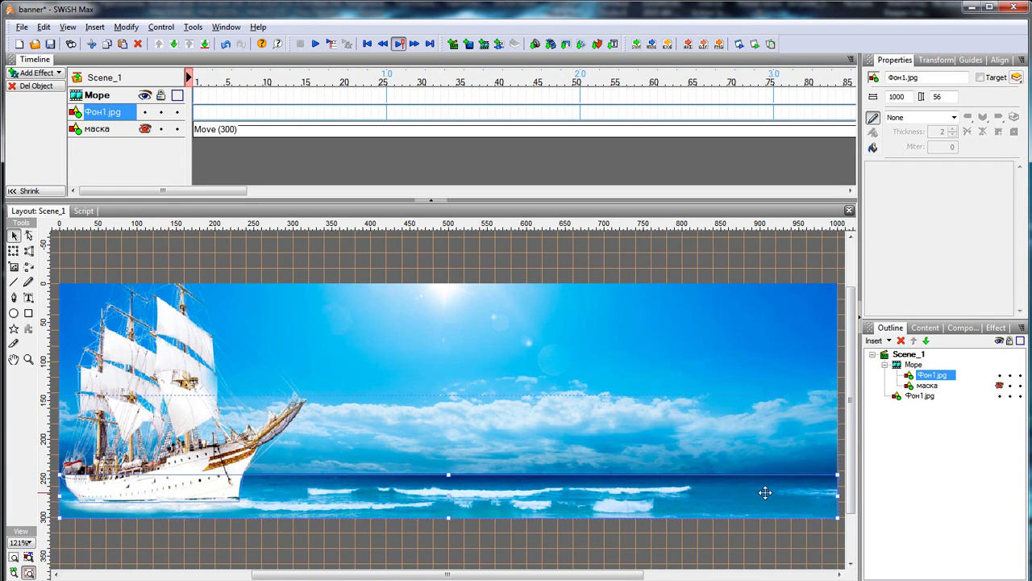
left_click_drag(768, 492, 766, 542)
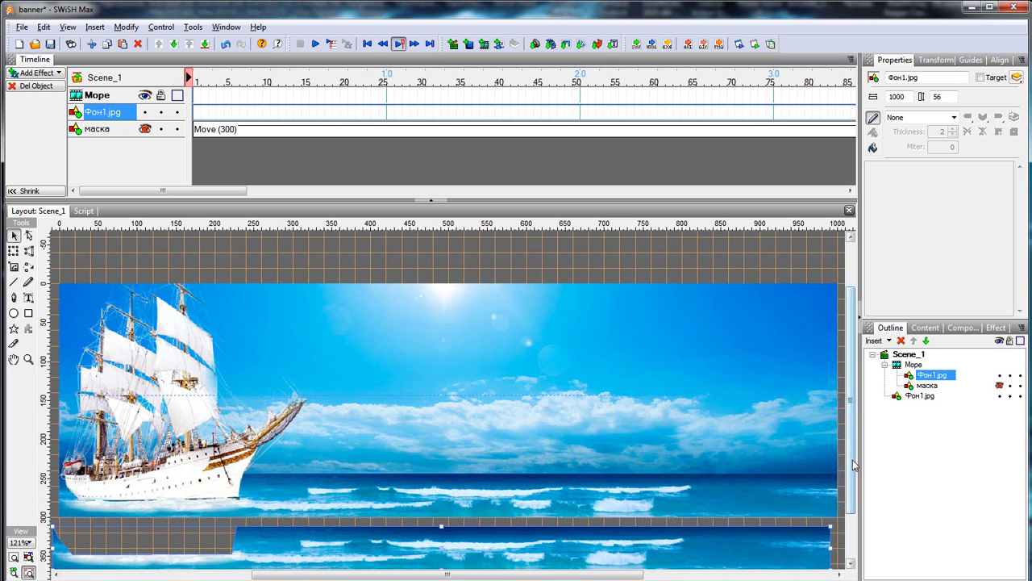
scroll(853, 465, "down", 2)
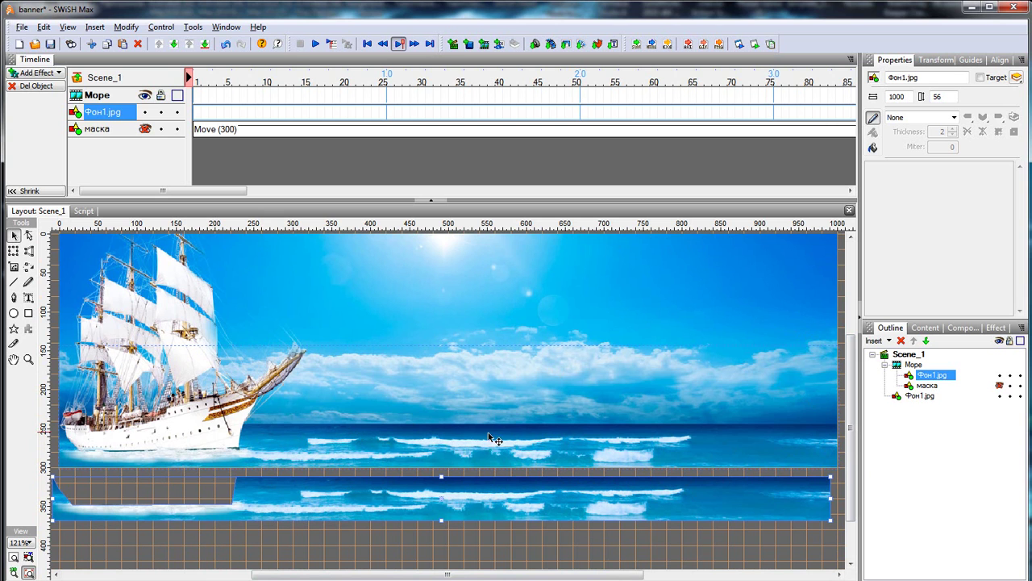
Duplicate the scene's full-size Фон1.jpg background in place.
left_click(770, 398)
left_click(787, 296)
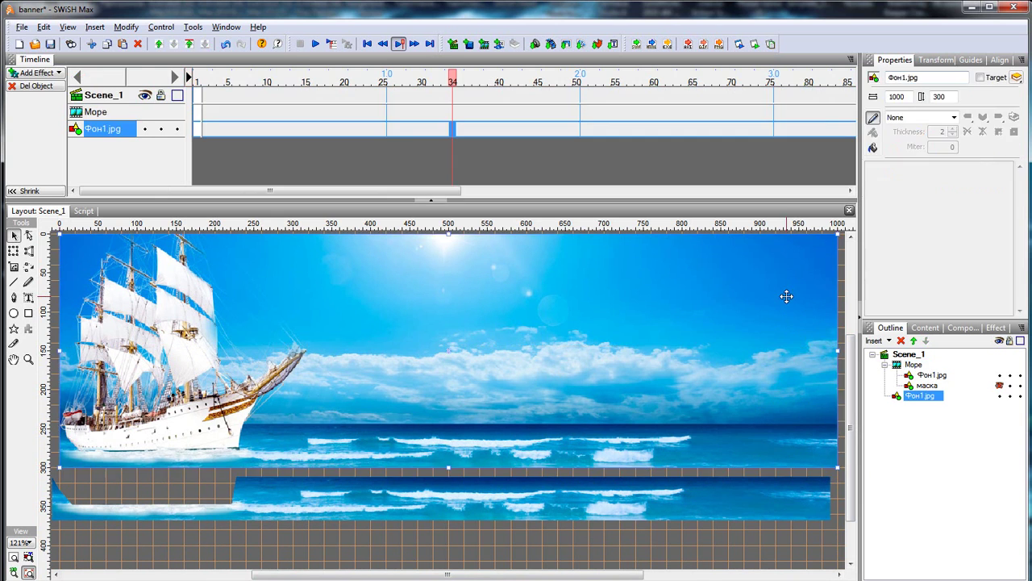
right_click(900, 405)
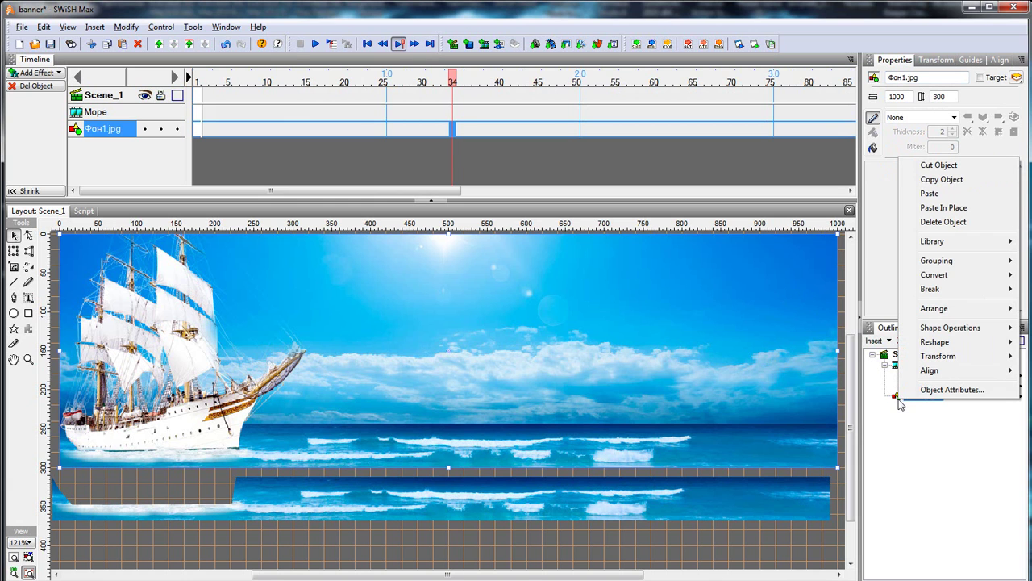
left_click(935, 181)
right_click(901, 404)
left_click(940, 208)
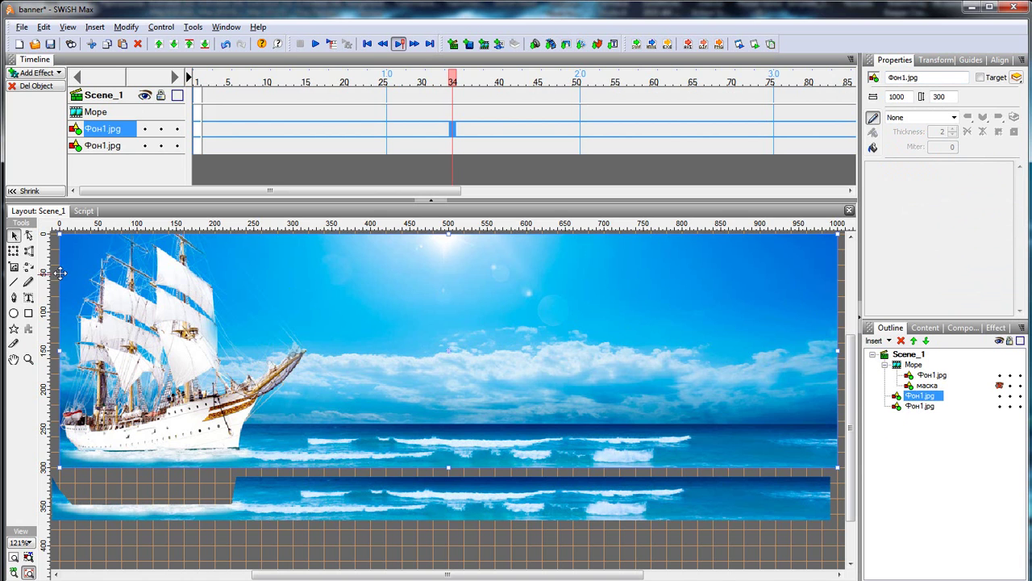
Lower the upper corner points of the duplicated Фон1.jpg to the horizon, leaving a sea strip 60 high.
left_click(29, 236)
scroll(111, 254, "down", 1)
left_click_drag(111, 254, 772, 274)
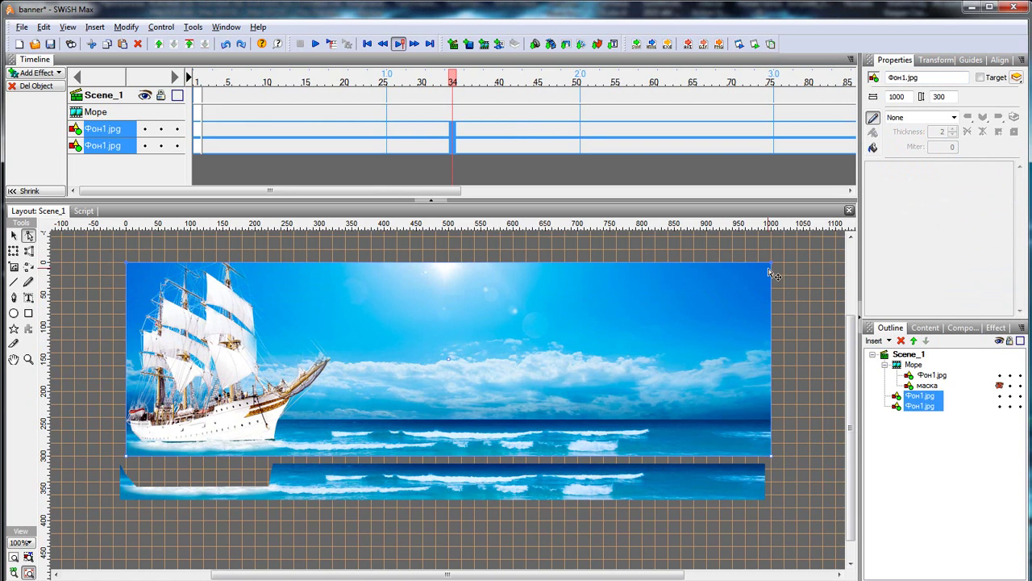
left_click(897, 397)
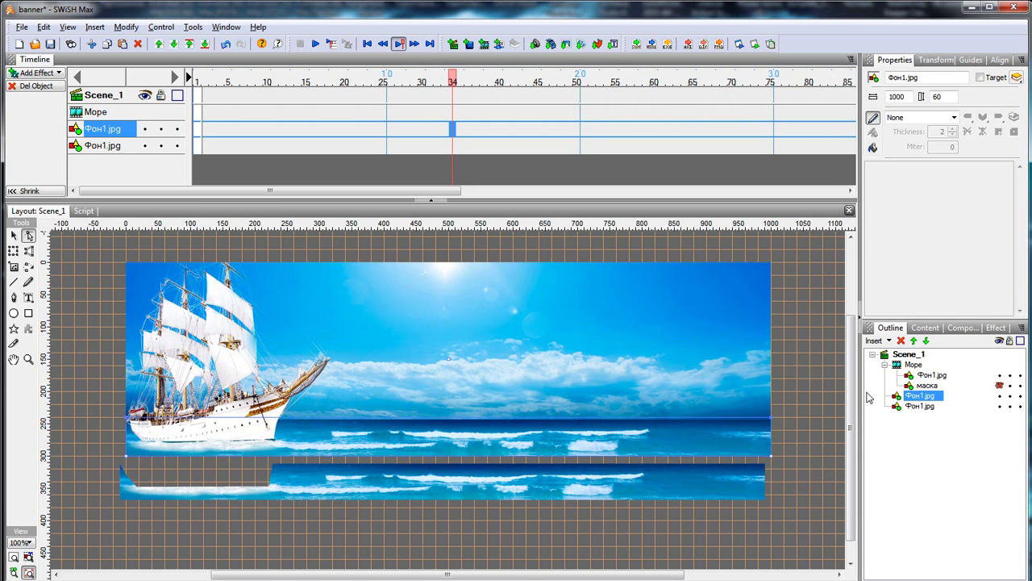
Play 3-6_banner-2.swf from the удалить folder to view the finished animation, then close the player and the folder.
left_click(909, 364)
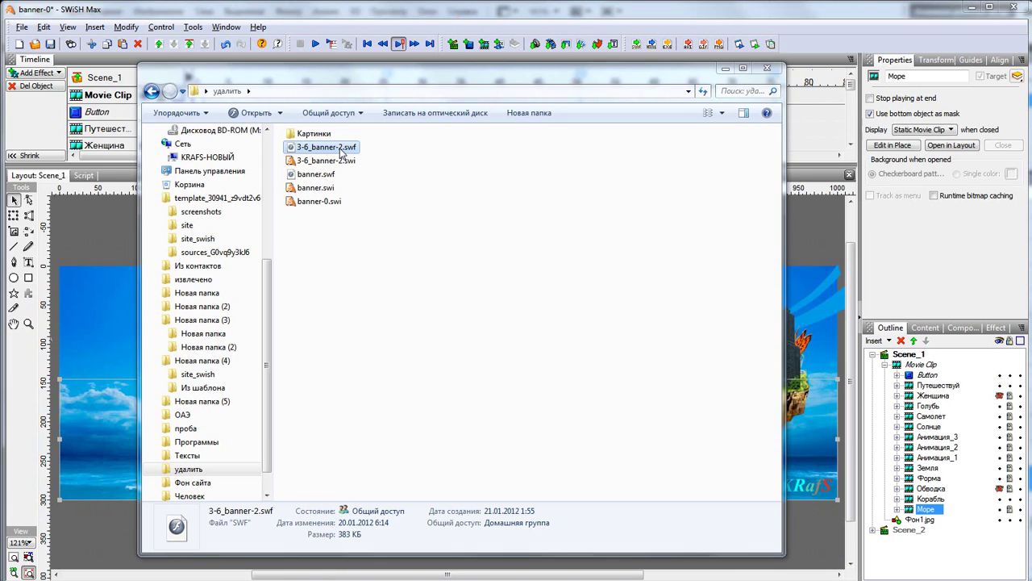
double_click(345, 91)
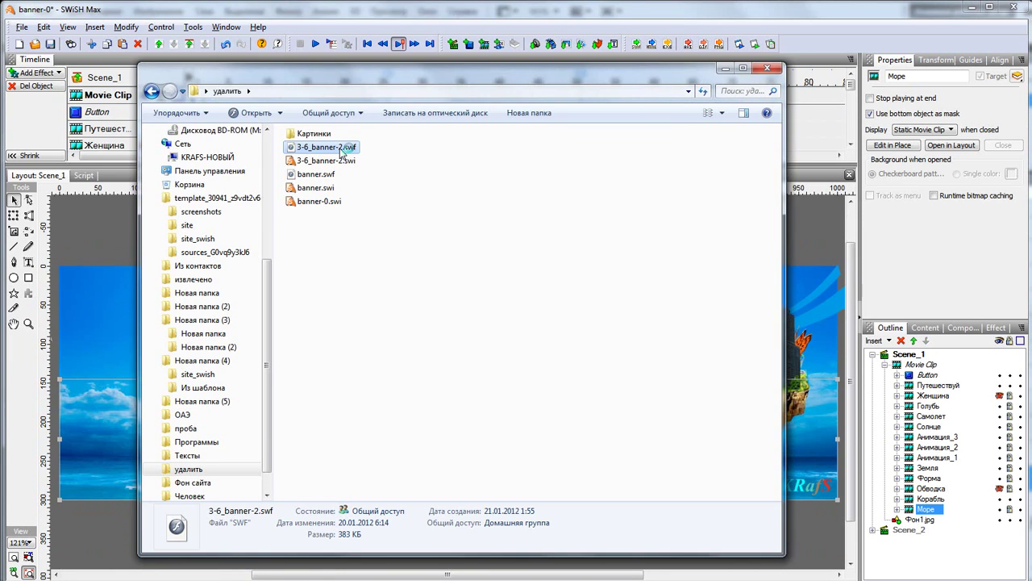
left_click_drag(419, 10, 476, 194)
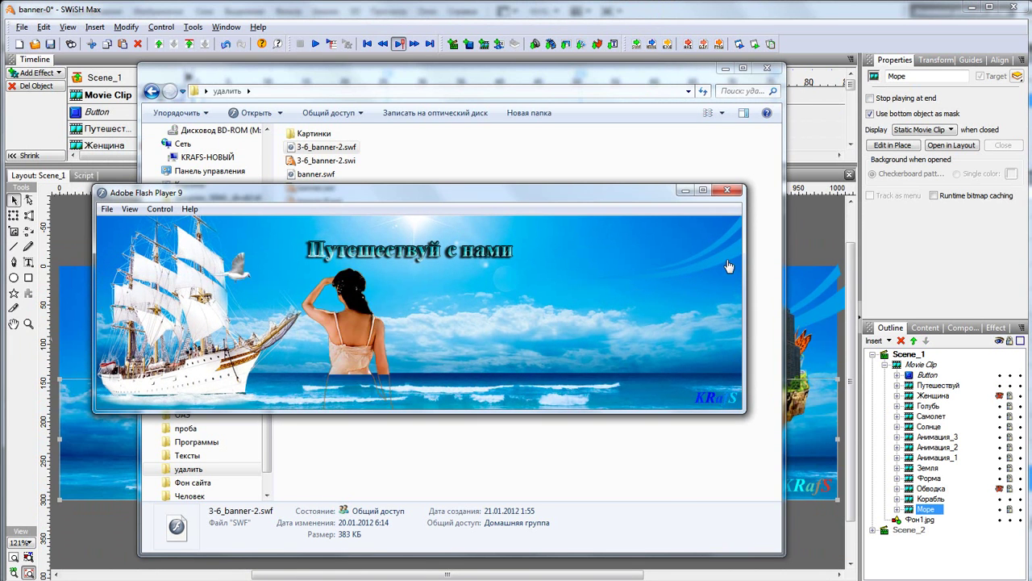
left_click(728, 191)
left_click(767, 68)
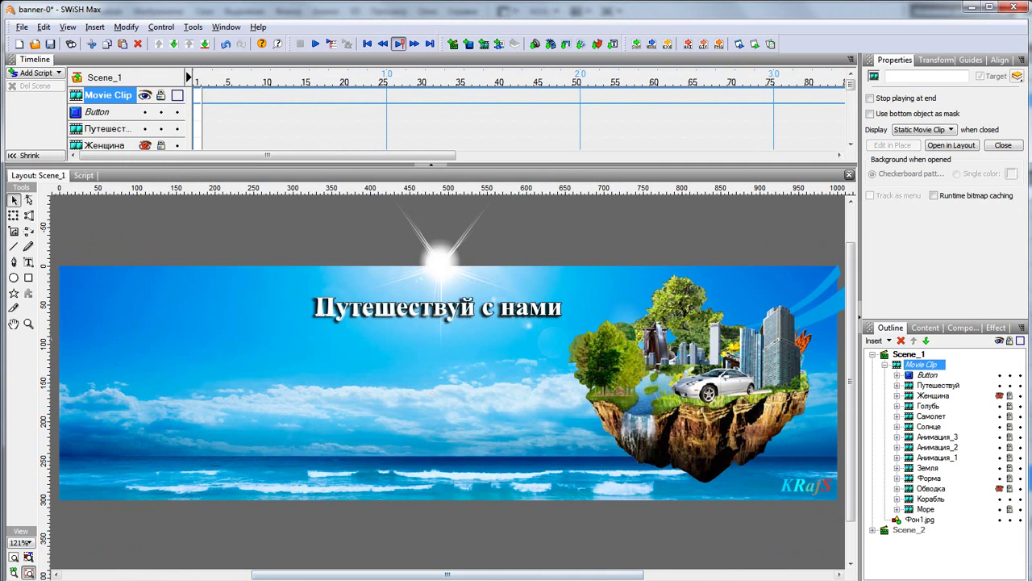
Highlight lesson 3-2 on Boolean operations in Описание уроков.txt, then expand the Блик clip and inspect Shape's Move effects.
key("alt+Tab")
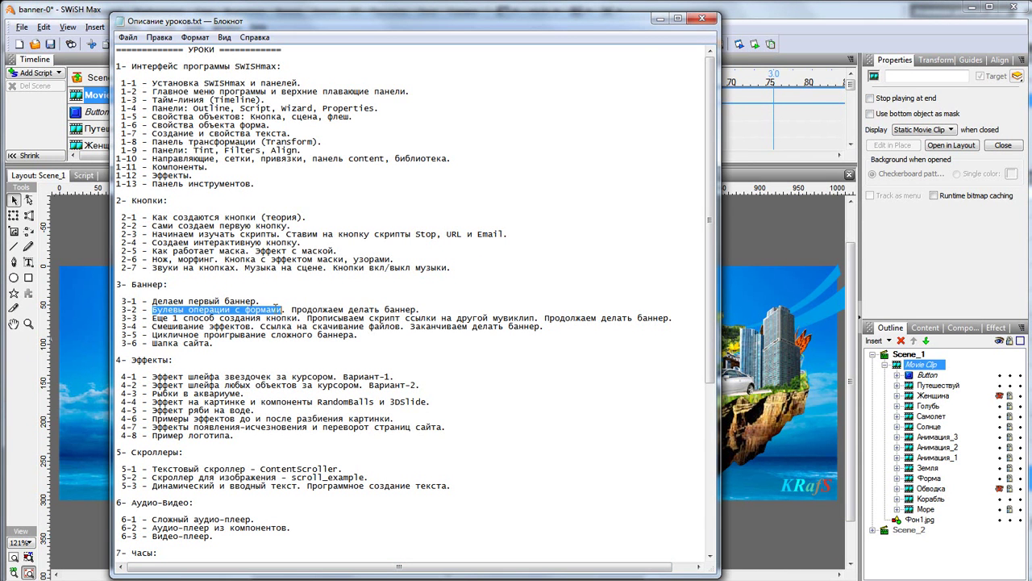
left_click(659, 19)
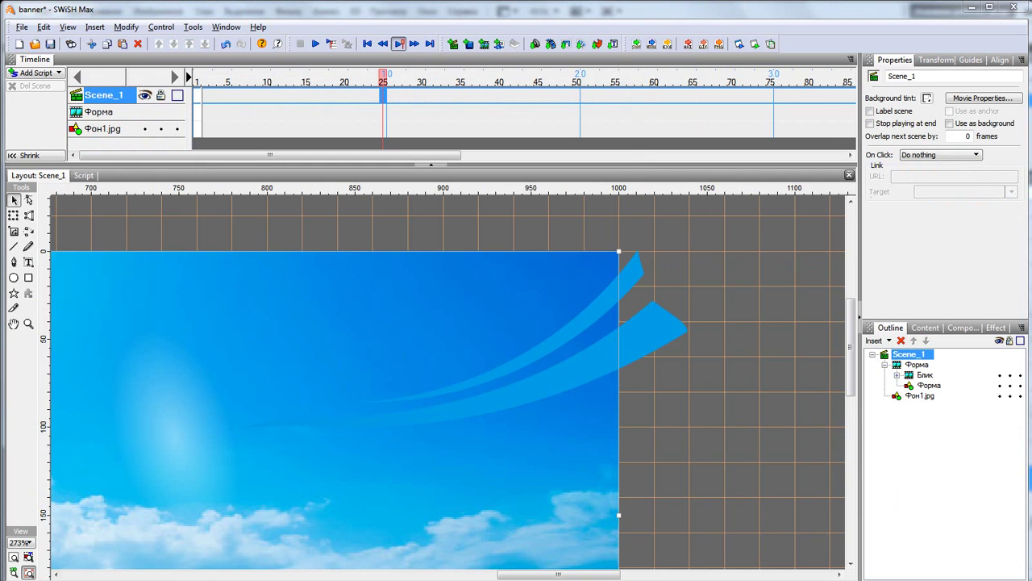
left_click(896, 375)
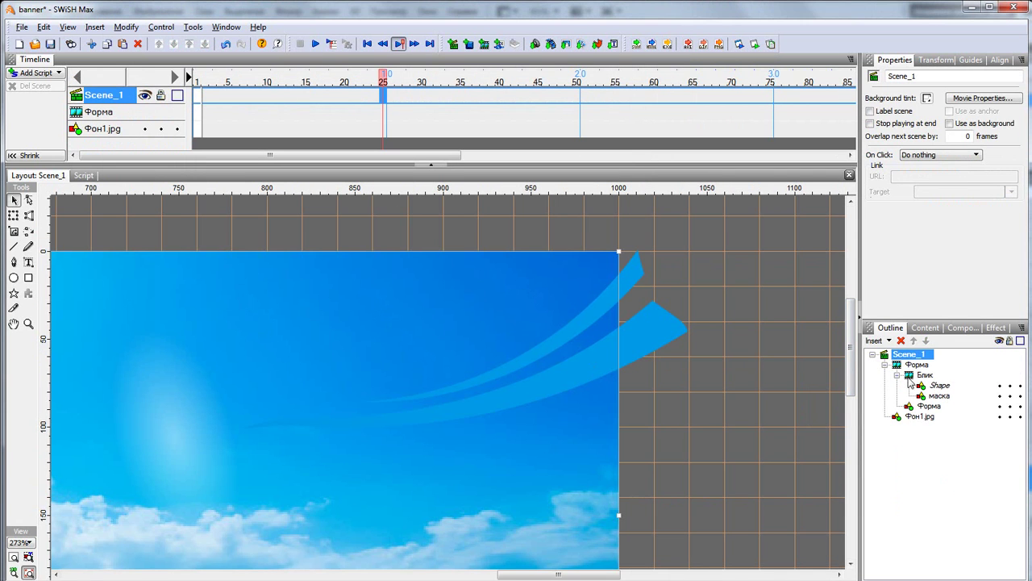
left_click(934, 386)
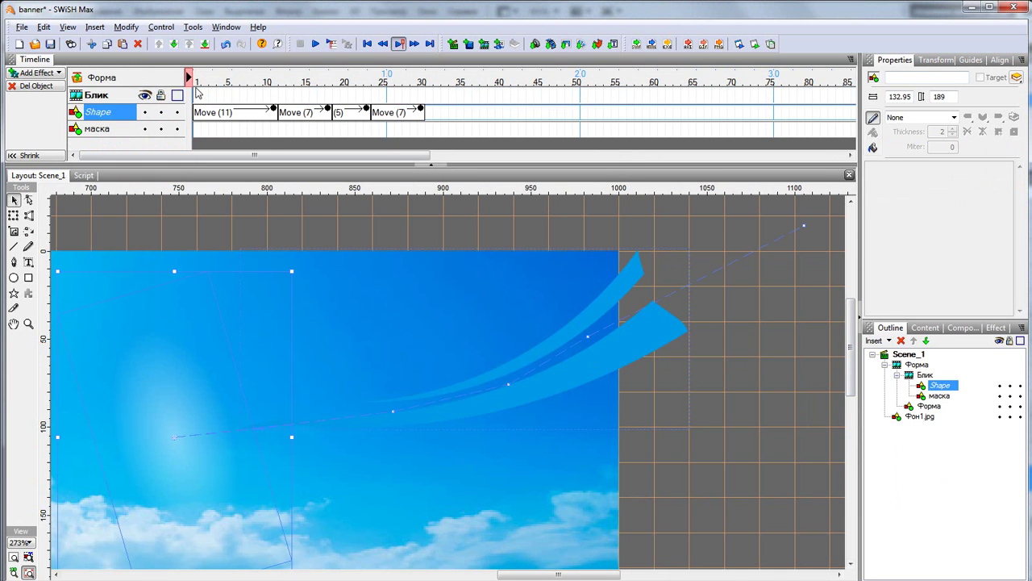
Scrub the timeline from its first frames to preview the Shape highlight moving through the Блик clip.
left_click_drag(188, 78, 251, 78)
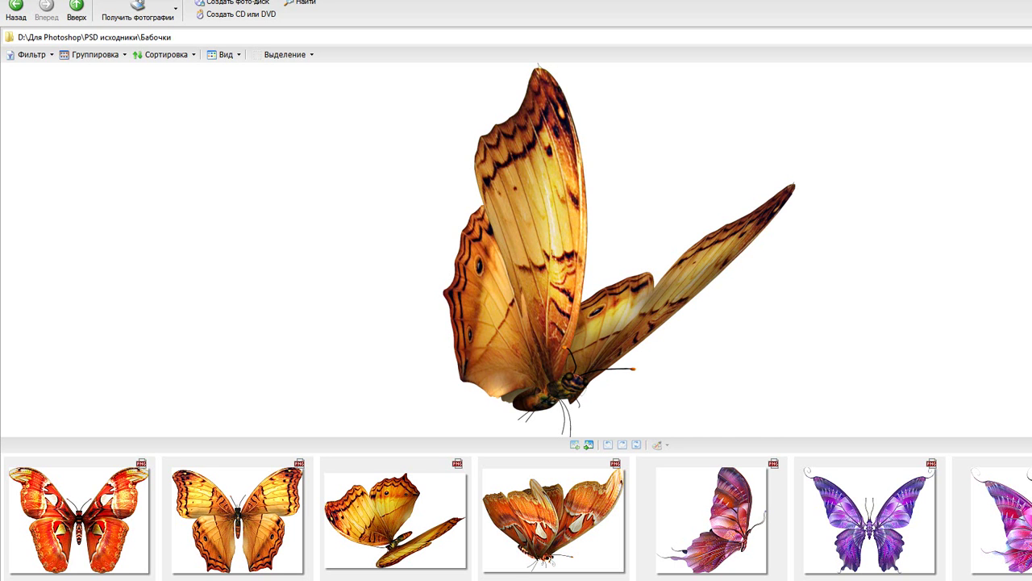
Open butterfly3.png from the Бабочки folder in Photoshop, leaving its embedded colour profile unused.
left_click(261, 510)
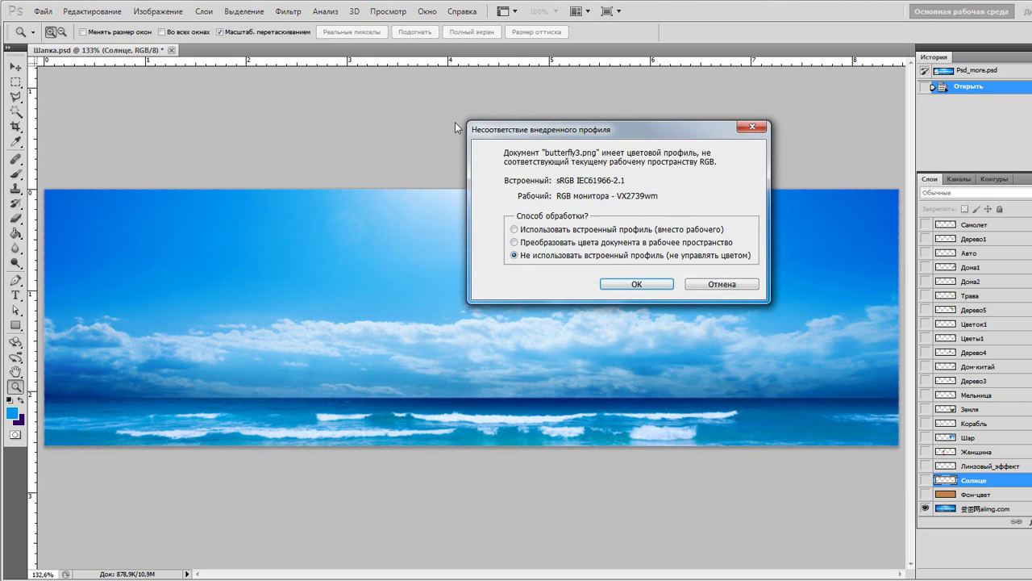
left_click(653, 283)
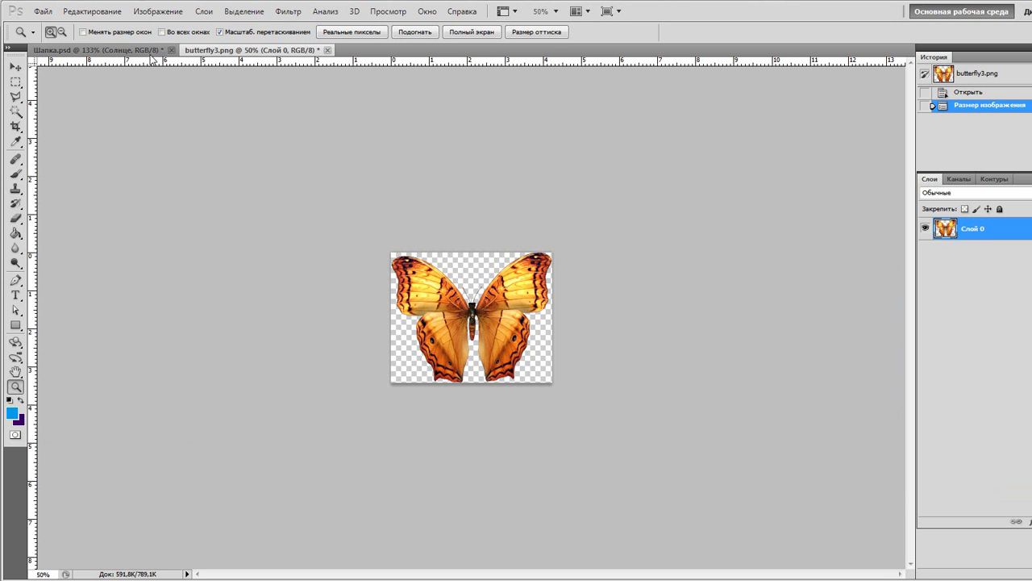
Enlarge the butterfly image's canvas to 700 by 604 pixels around the centre.
left_click(153, 12)
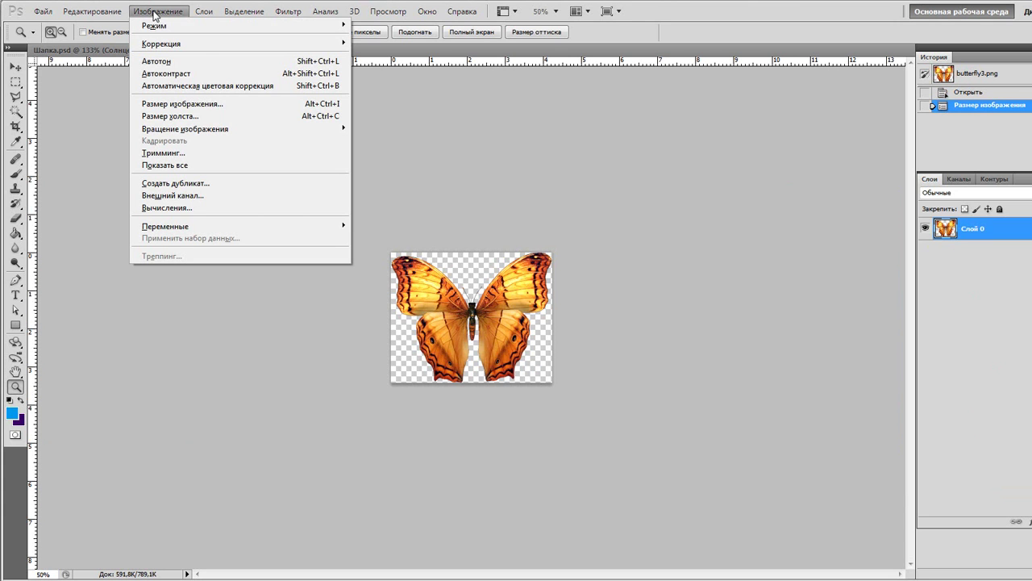
left_click(192, 118)
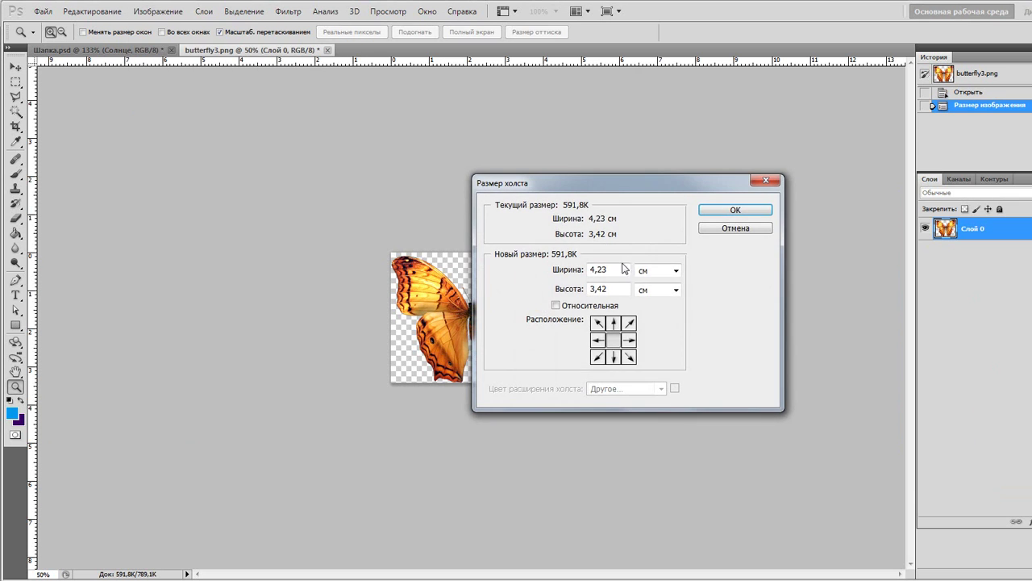
left_click(676, 270)
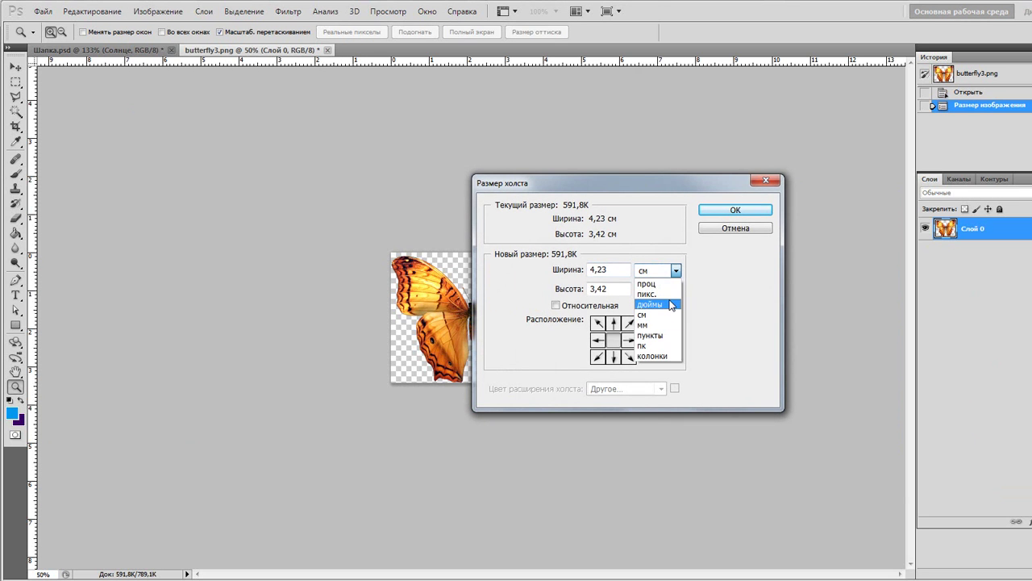
left_click(668, 294)
double_click(596, 271)
type("700")
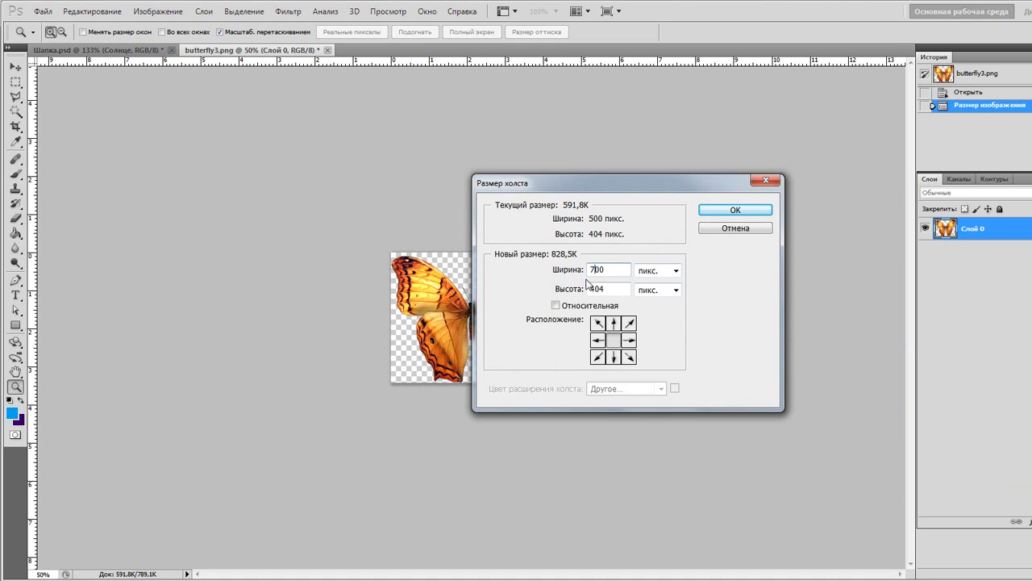
left_click_drag(595, 289, 555, 300)
type("6")
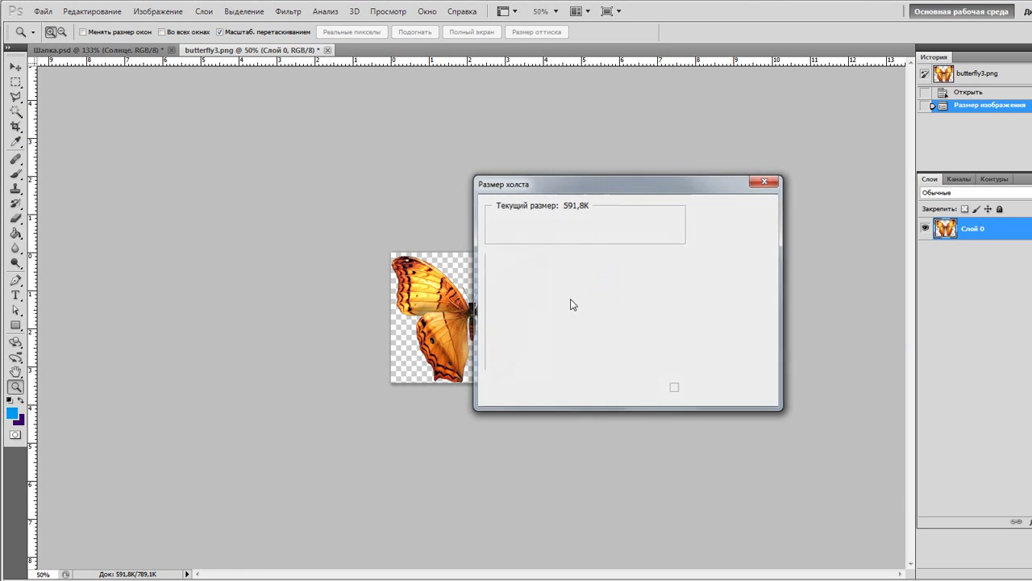
key("Return")
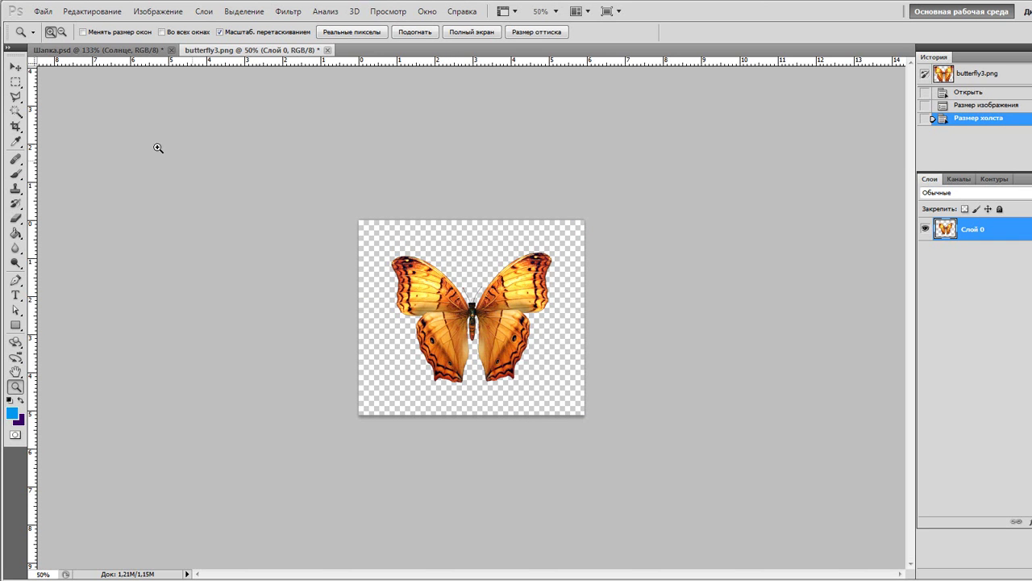
Select the whole canvas and paste a copy of the butterfly onto a new layer.
left_click(42, 11)
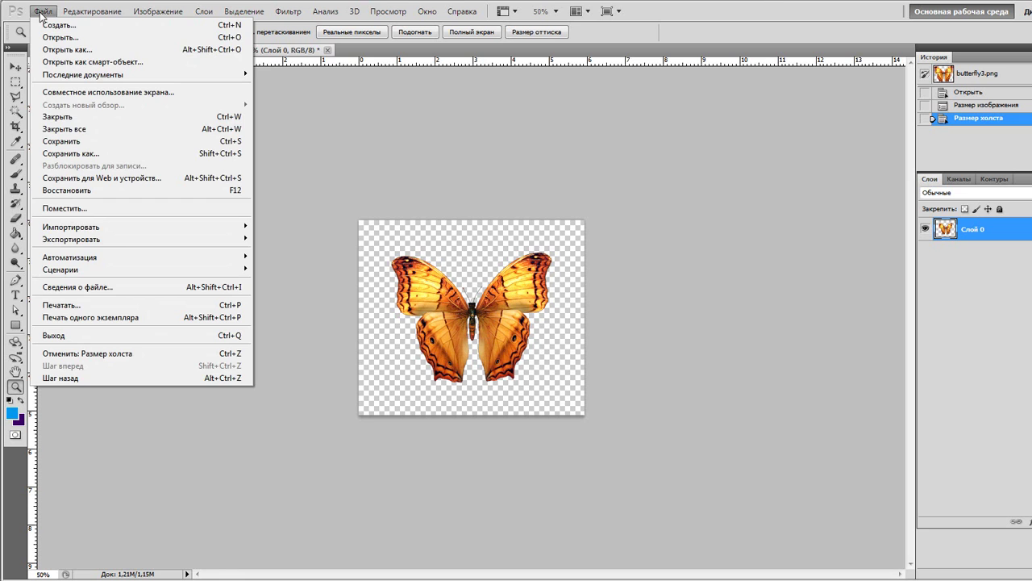
left_click(245, 11)
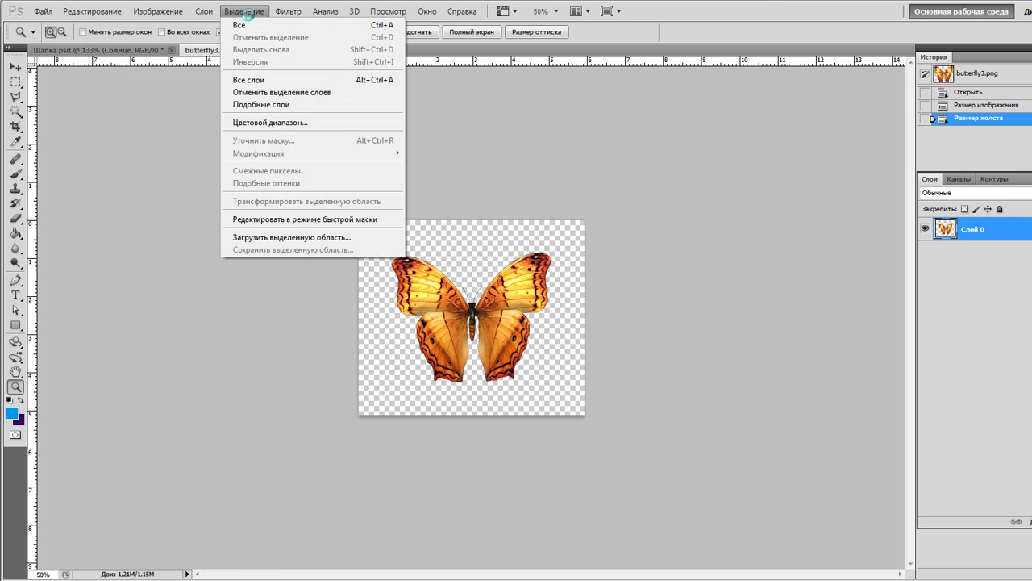
key("ctrl+a")
key("ctrl+v")
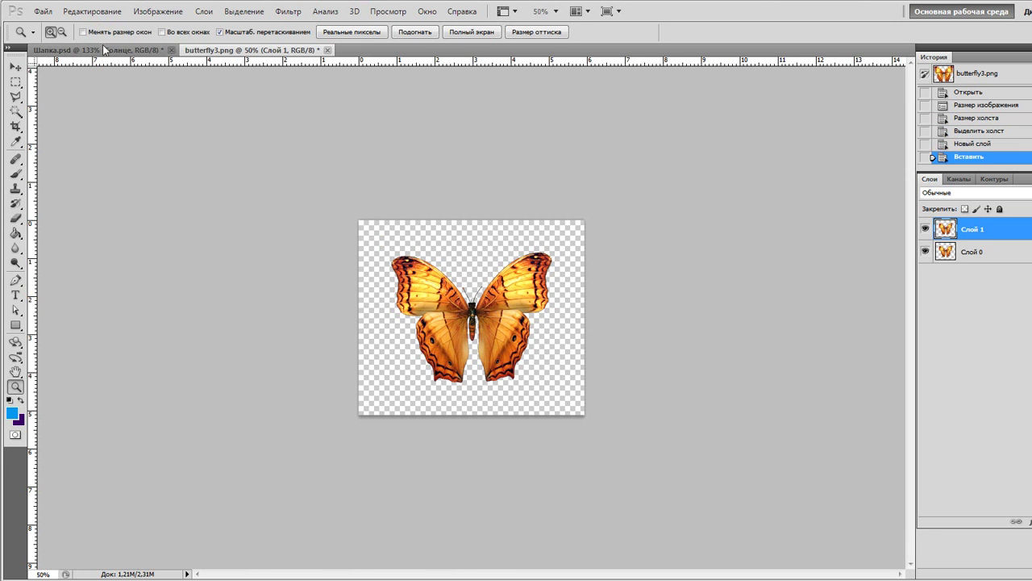
Warp the pasted butterfly layer so its left wings fold in towards the body.
left_click(43, 12)
mouse_move(83, 13)
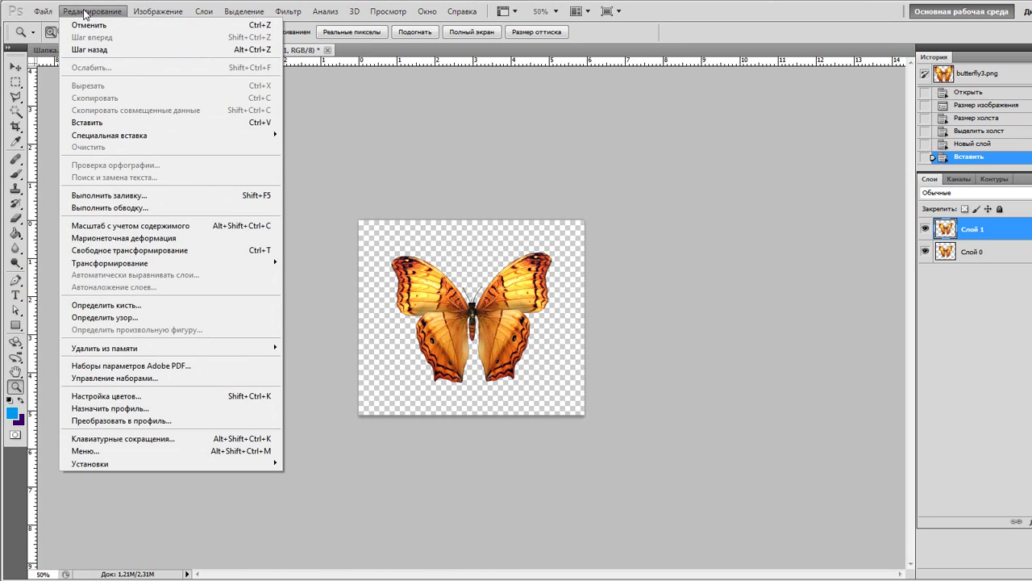
mouse_move(234, 263)
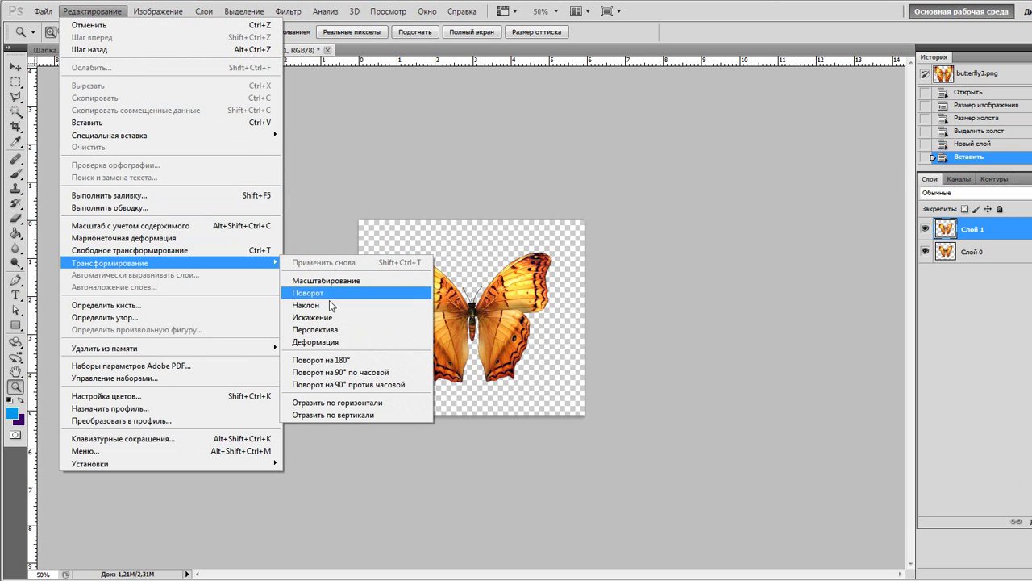
left_click(331, 342)
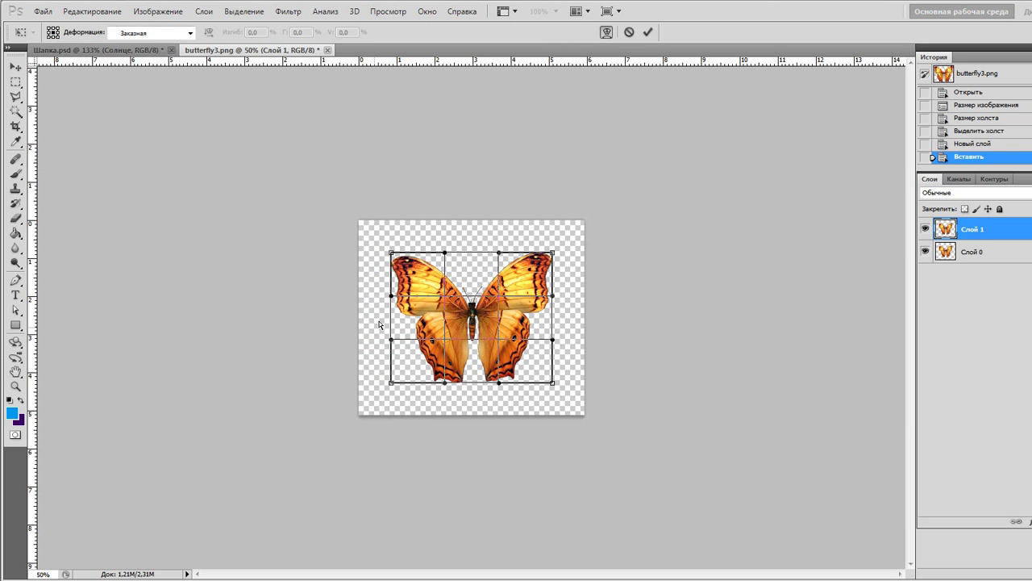
key("ctrl+0")
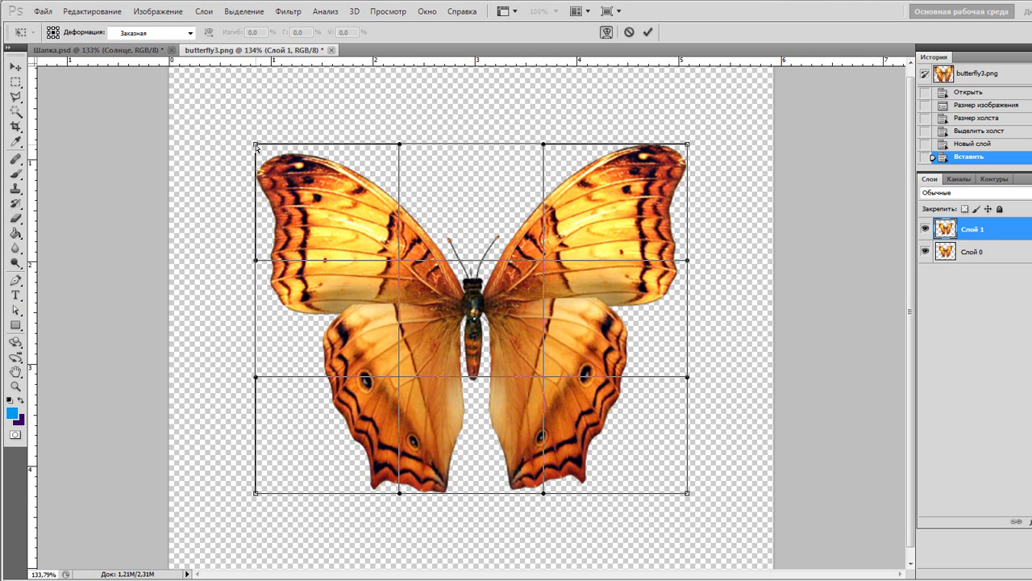
left_click_drag(257, 147, 376, 138)
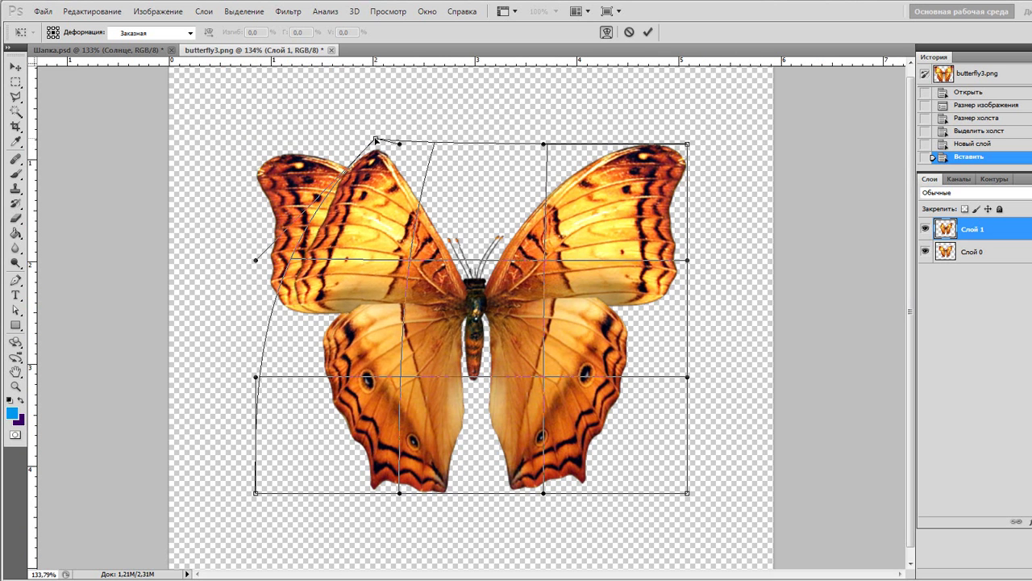
left_click_drag(256, 494, 408, 502)
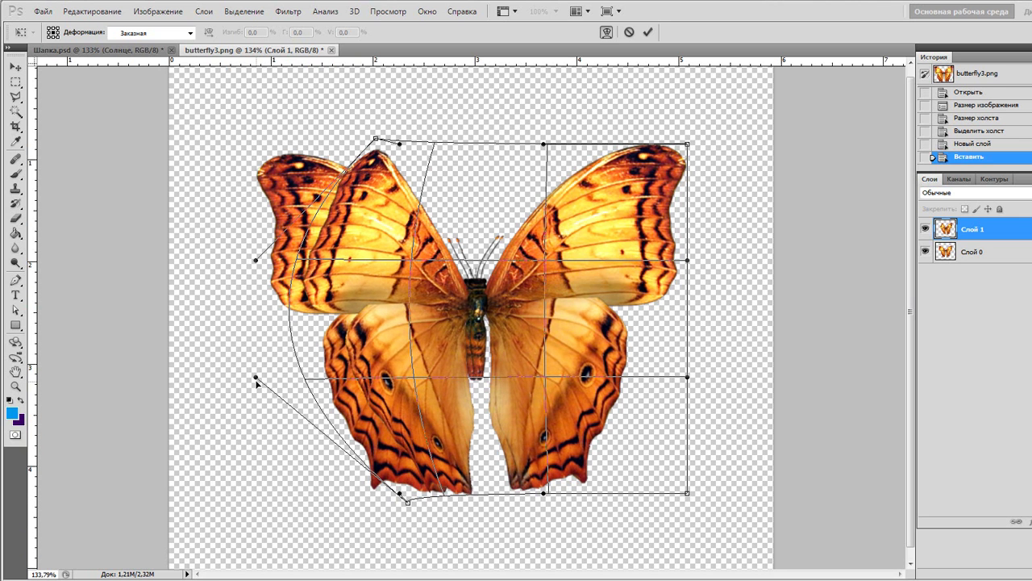
left_click_drag(257, 379, 413, 355)
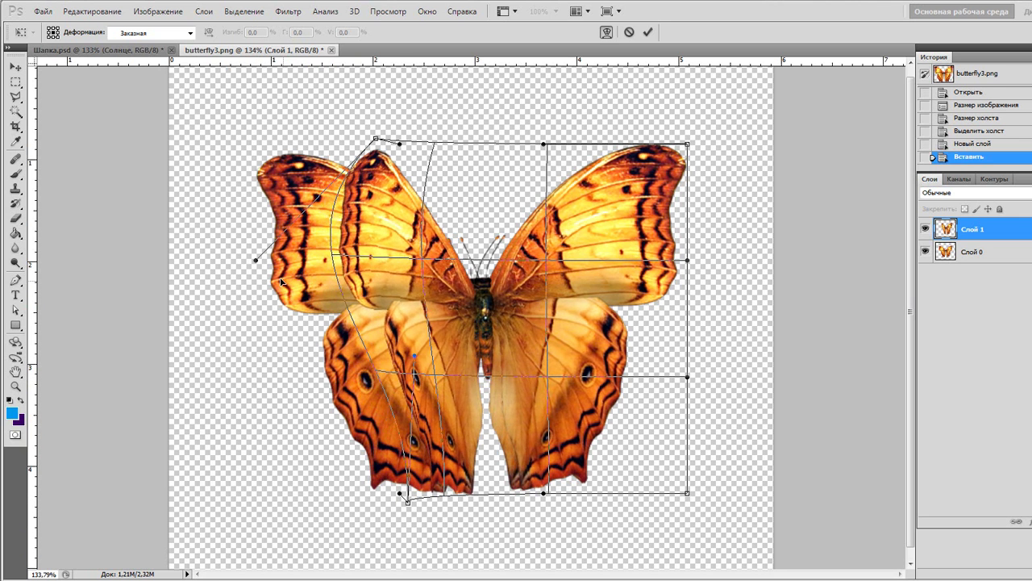
left_click_drag(255, 262, 395, 272)
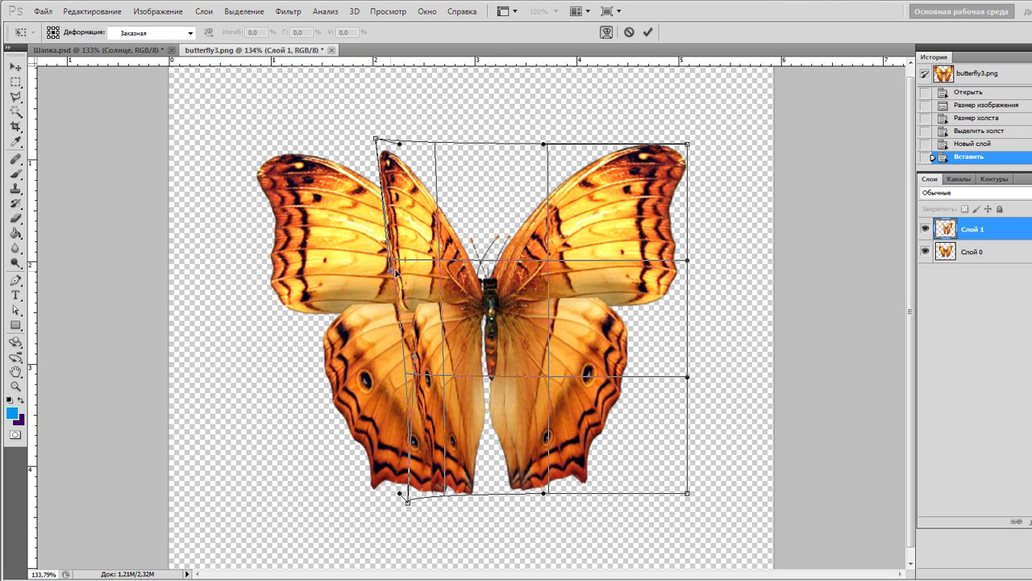
Warp the right wings of the butterfly copy inwards to mirror the narrowed left wings.
left_click_drag(686, 145, 529, 148)
left_click_drag(688, 495, 570, 499)
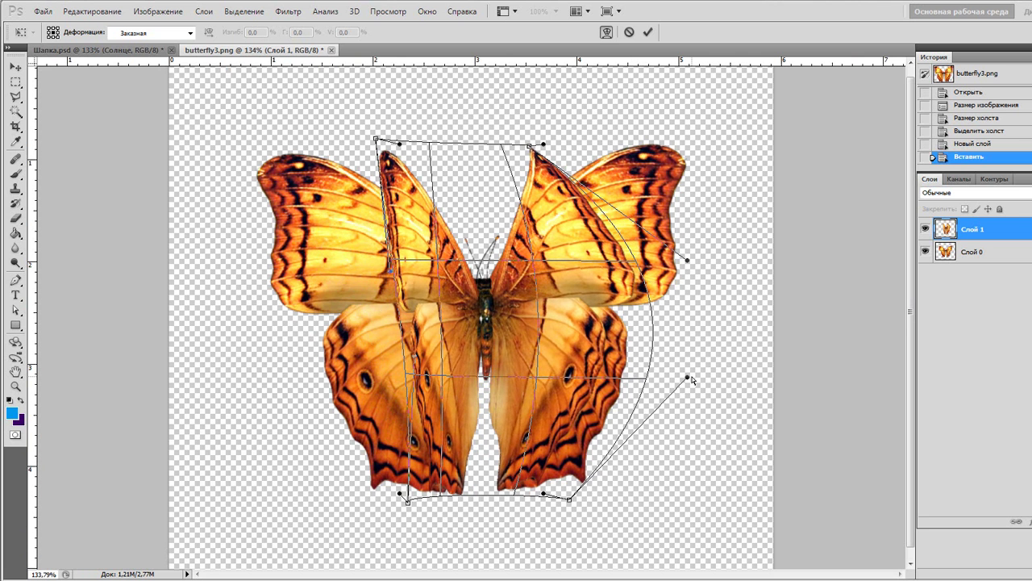
left_click_drag(687, 379, 564, 347)
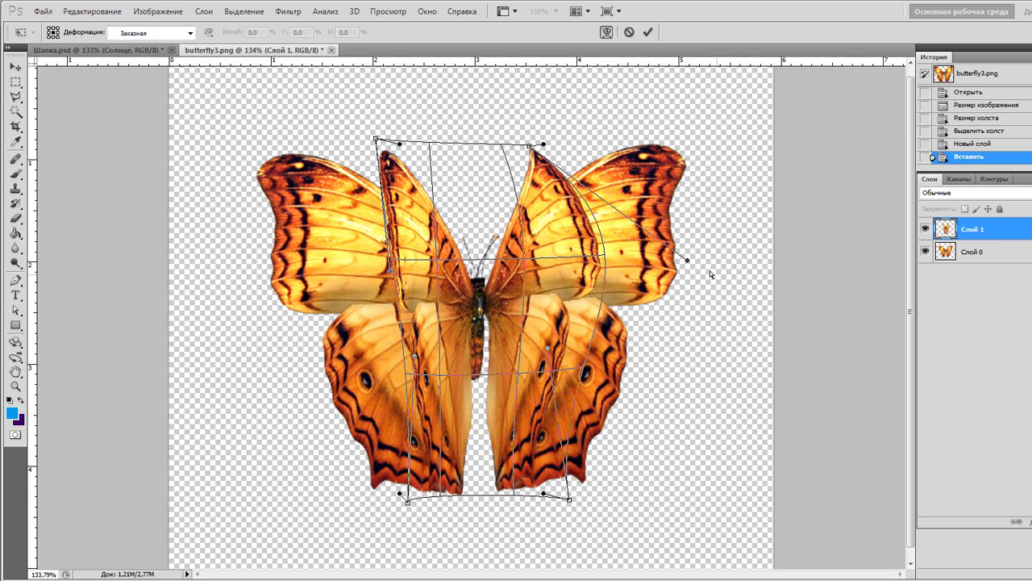
left_click_drag(687, 262, 599, 262)
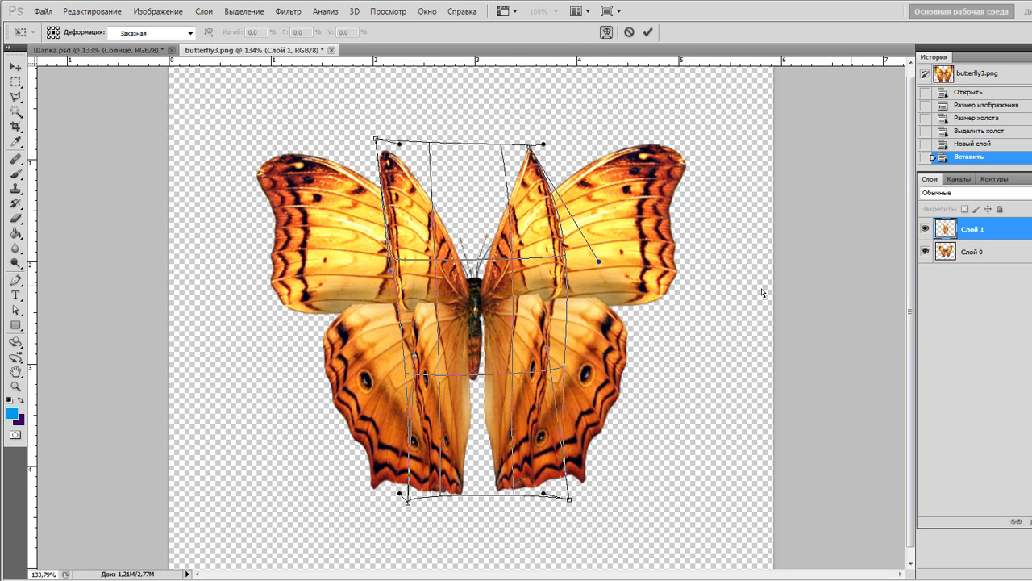
Apply the warp and hide the original butterfly layer Слой 0.
left_click(15, 67)
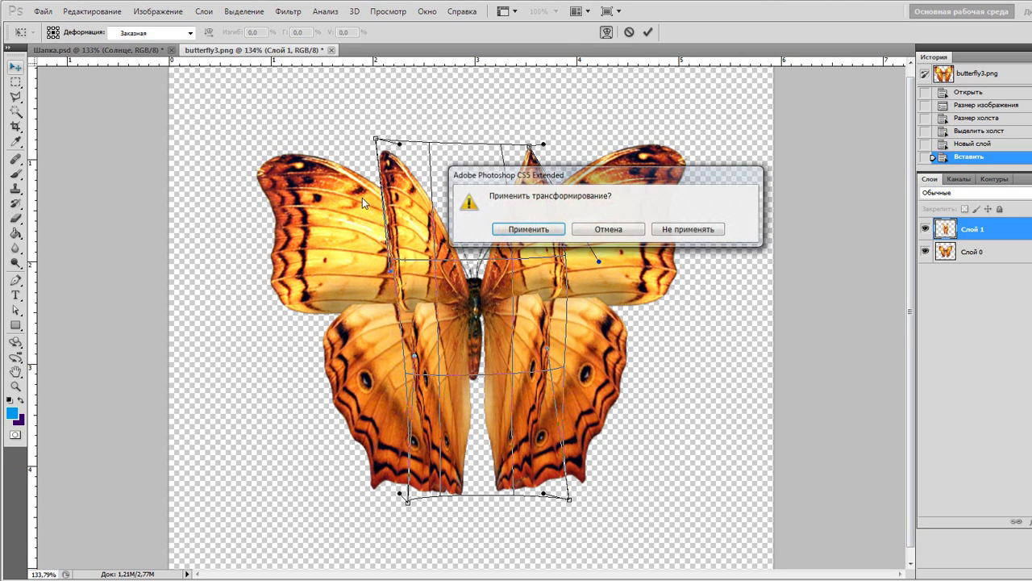
left_click(513, 232)
left_click(926, 251)
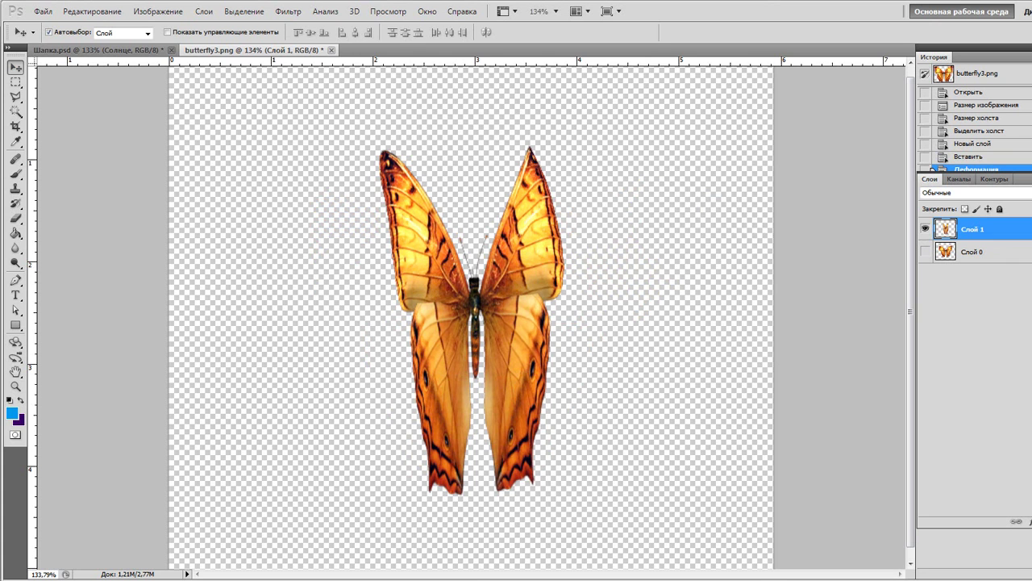
Open the Бабочка folder inside Картинки and view the butterfly images one after another, starting from Бабочка1.jpg.
key("alt+Tab")
double_click(317, 137)
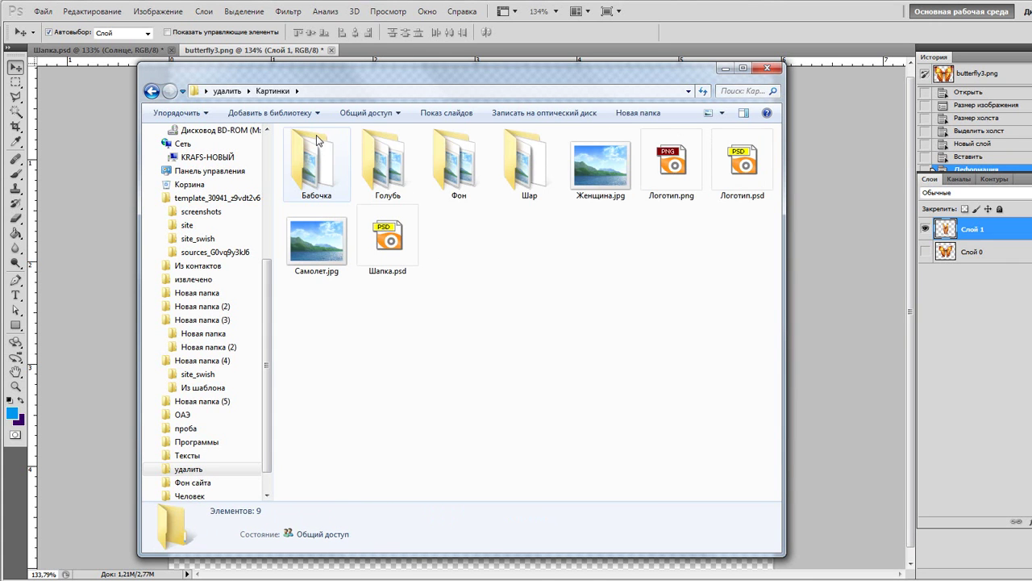
double_click(316, 165)
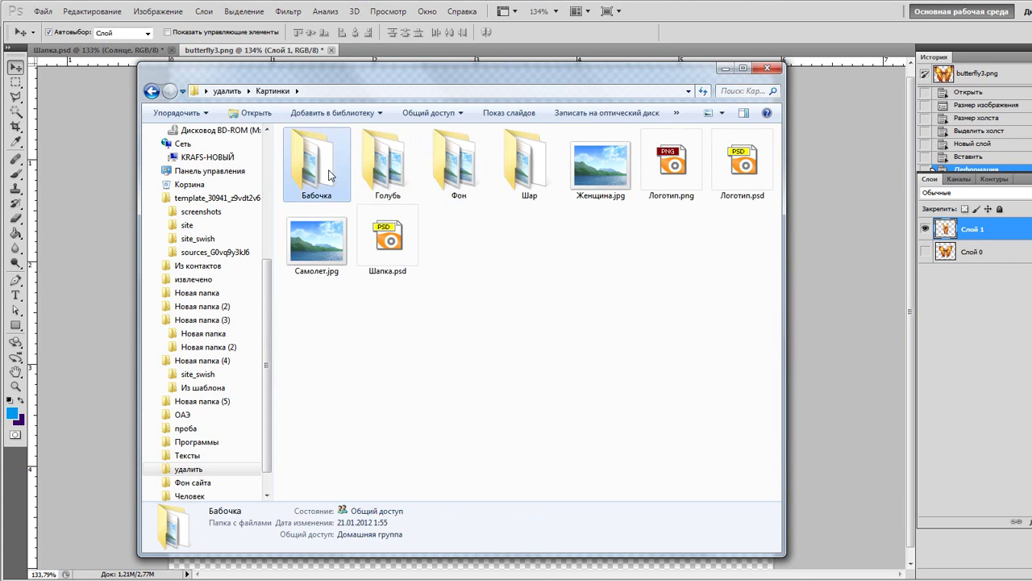
left_click(402, 177)
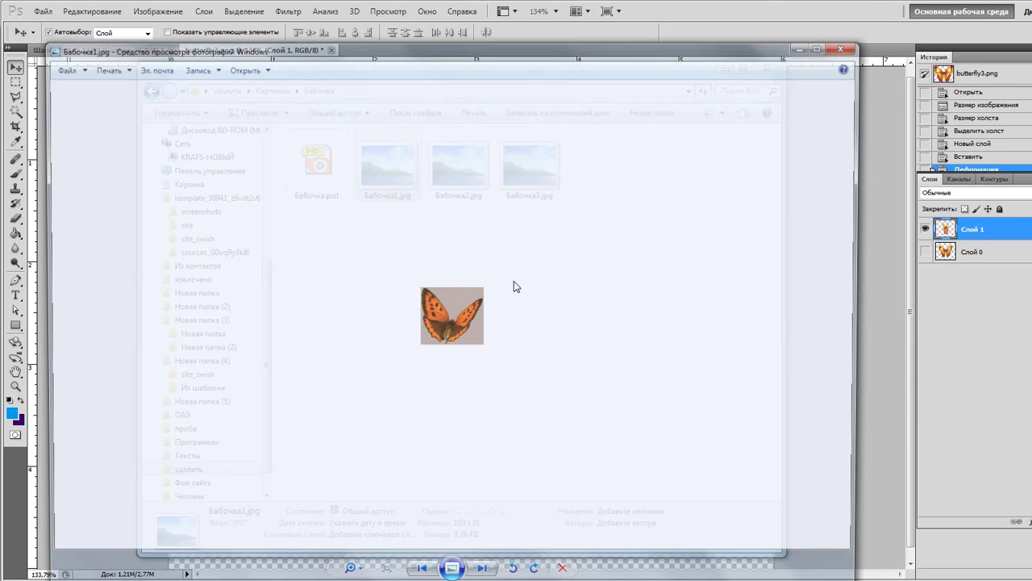
key("Right")
key("Right")
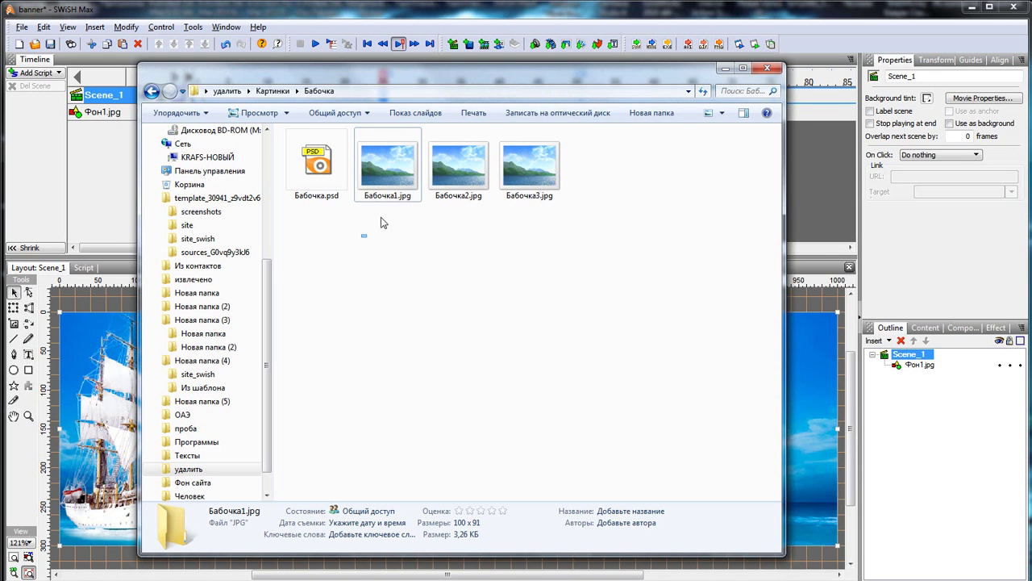
Import Бабочка1.jpg, Бабочка2.jpg and Бабочка3.jpg from the Бабочка folder into Scene_1 of the SWiSH Max banner.
left_click_drag(371, 240, 565, 131)
left_click_drag(416, 187, 811, 393)
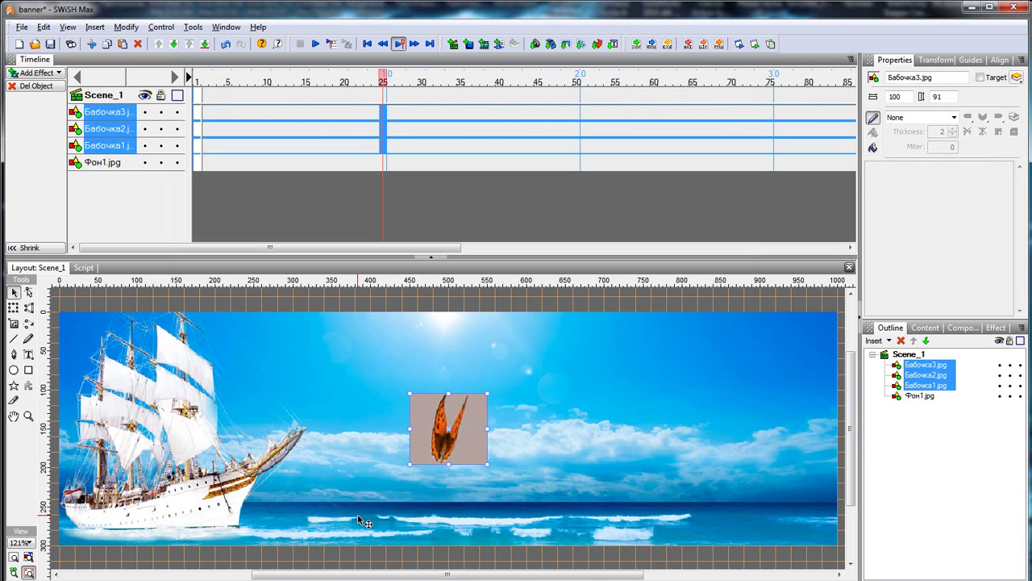
Place Бабочка1.jpg at frame 25 and remove it at frame 28 on the Scene_1 timeline.
left_click(28, 416)
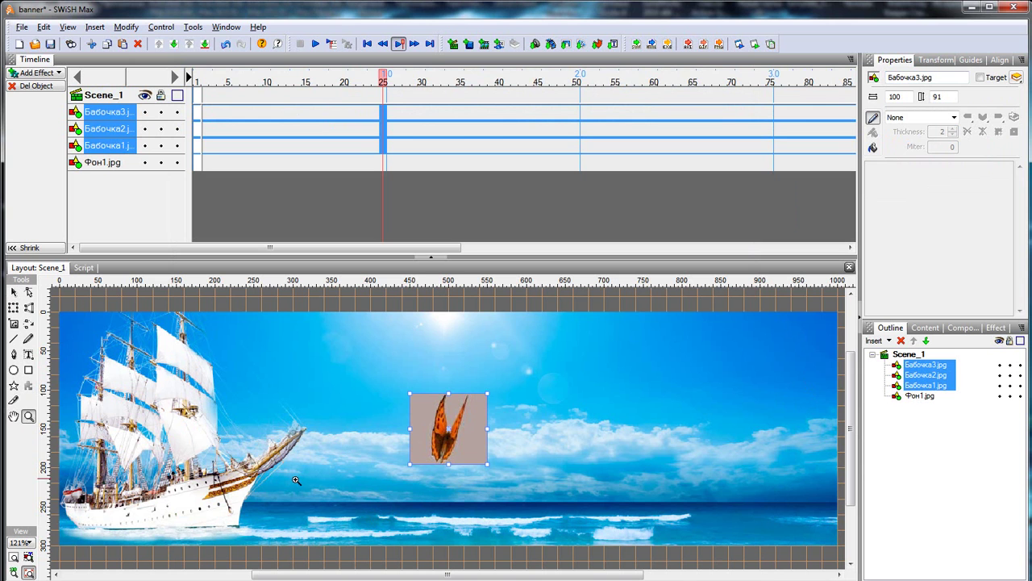
left_click_drag(389, 484, 493, 385)
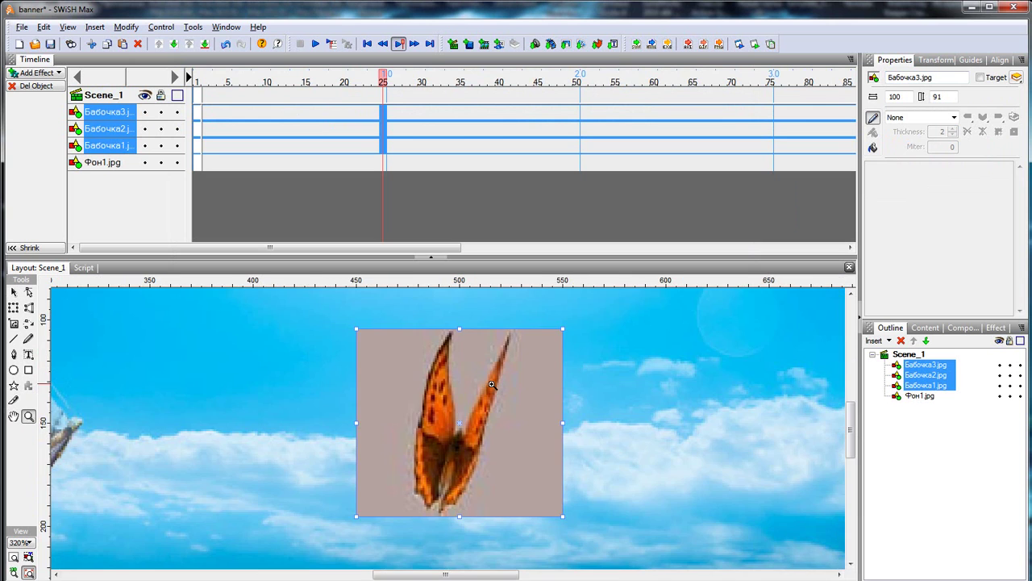
left_click_drag(442, 268, 459, 200)
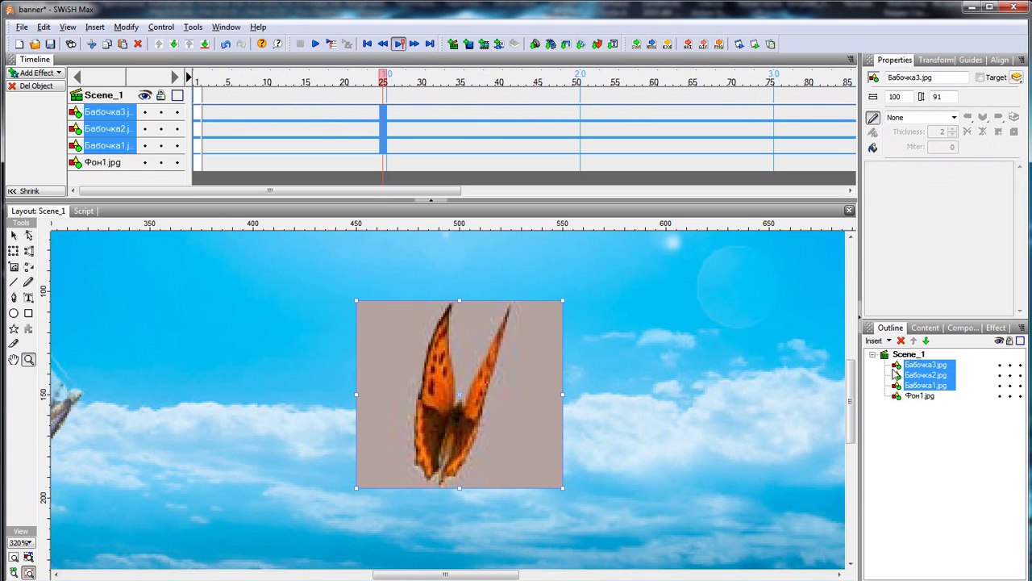
left_click(901, 368)
left_click(901, 390)
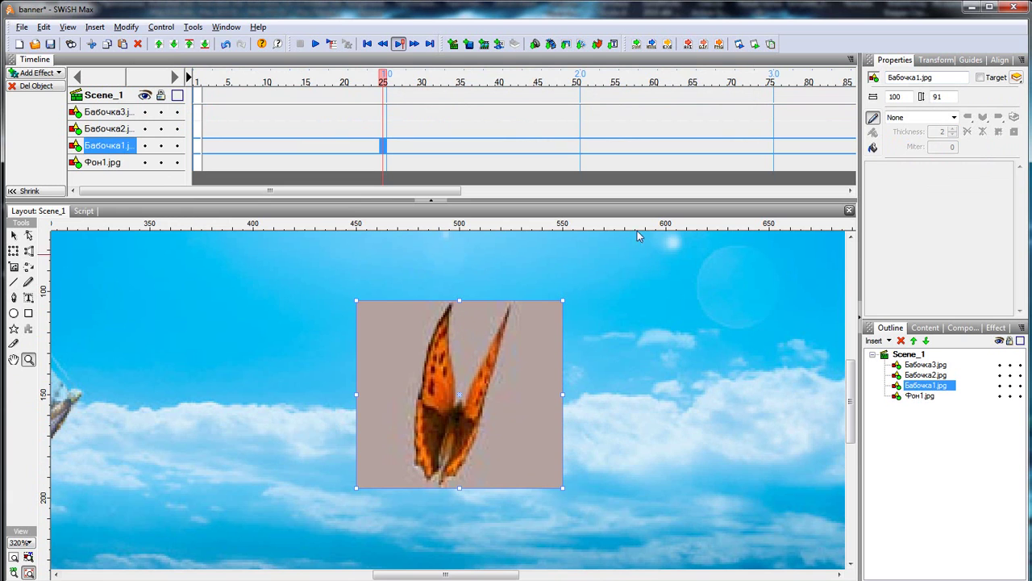
right_click(384, 149)
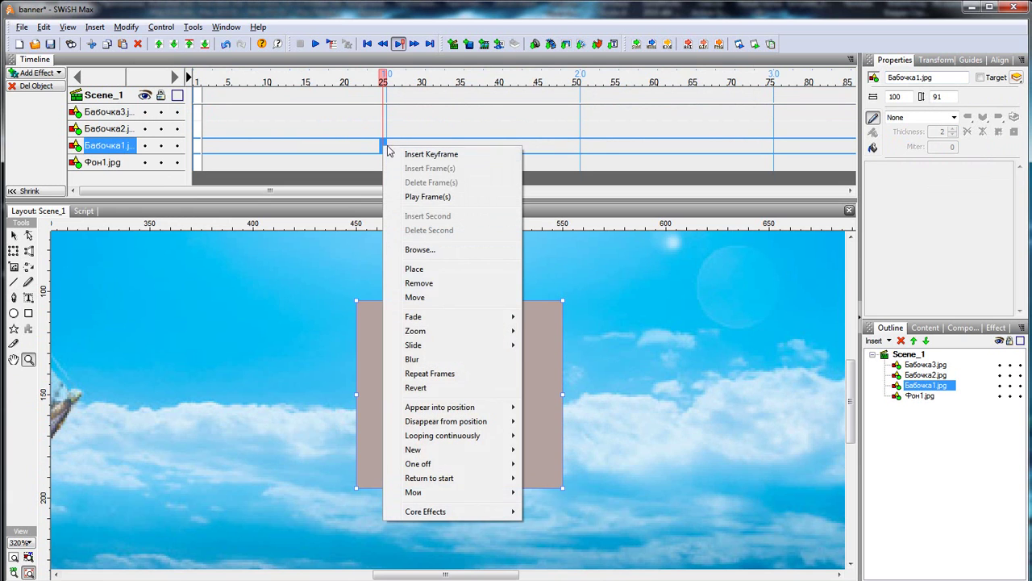
left_click(419, 271)
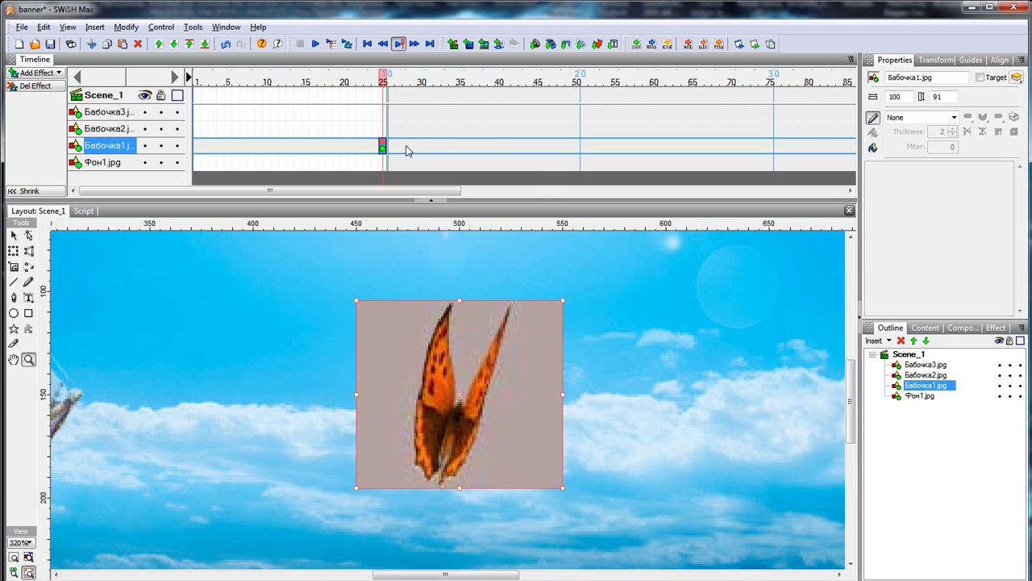
right_click(406, 146)
left_click(445, 282)
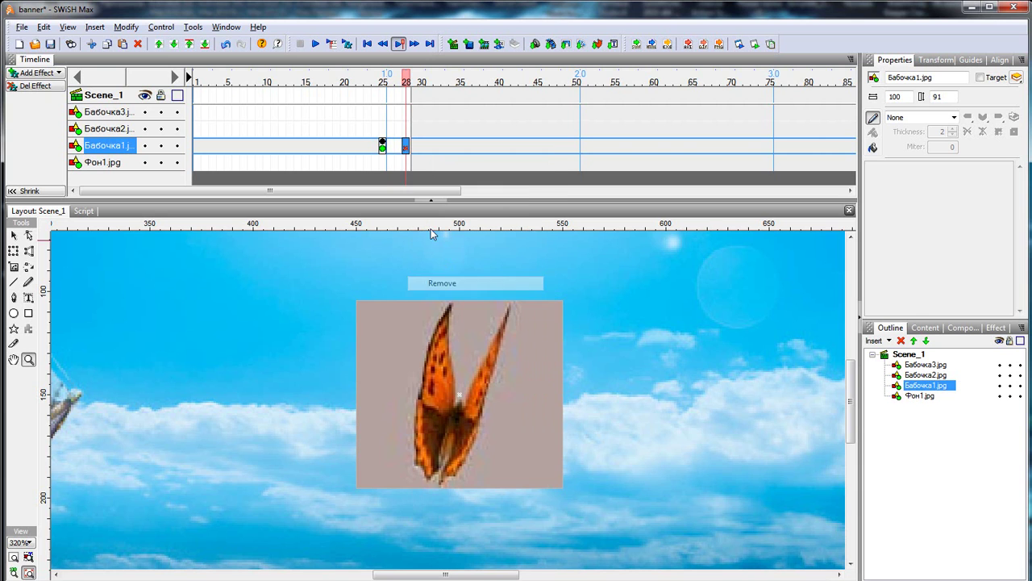
Copy the Place and Remove effects to Бабочка2.jpg at frames 28 and 31 and to Бабочка3.jpg at frames 31 and 34.
left_click(383, 147)
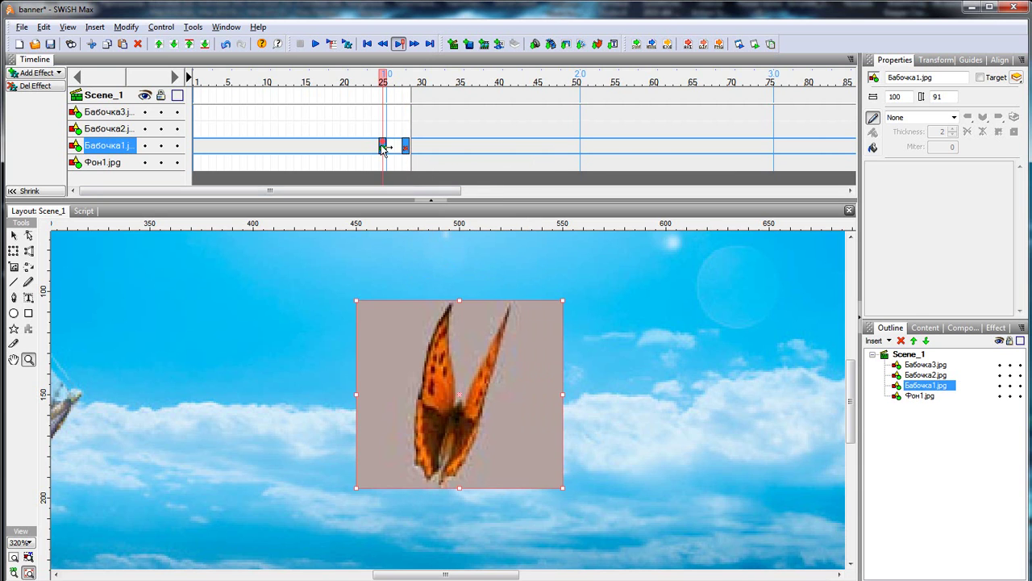
right_click(383, 147)
left_click(422, 263)
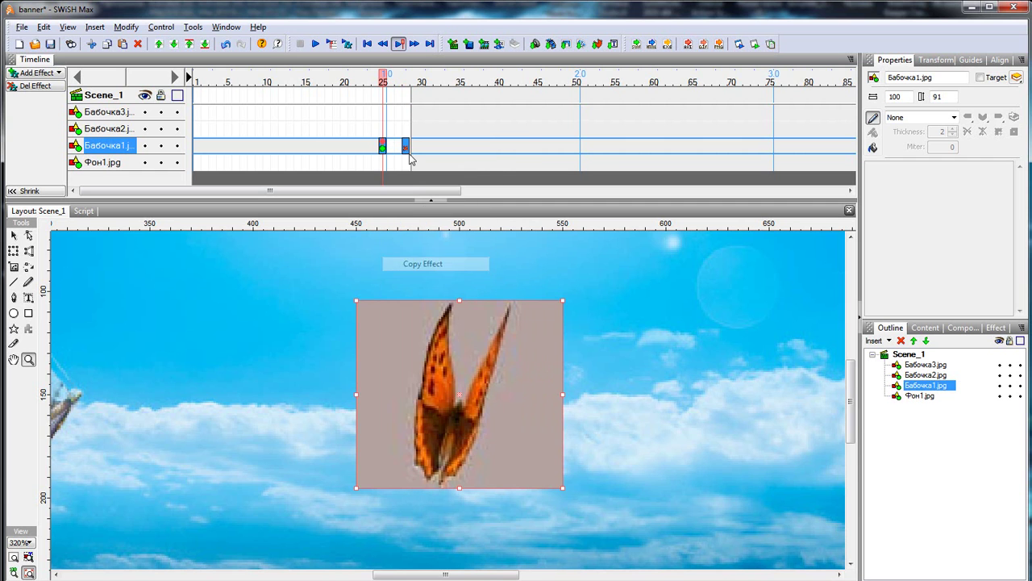
right_click(406, 129)
left_click(446, 138)
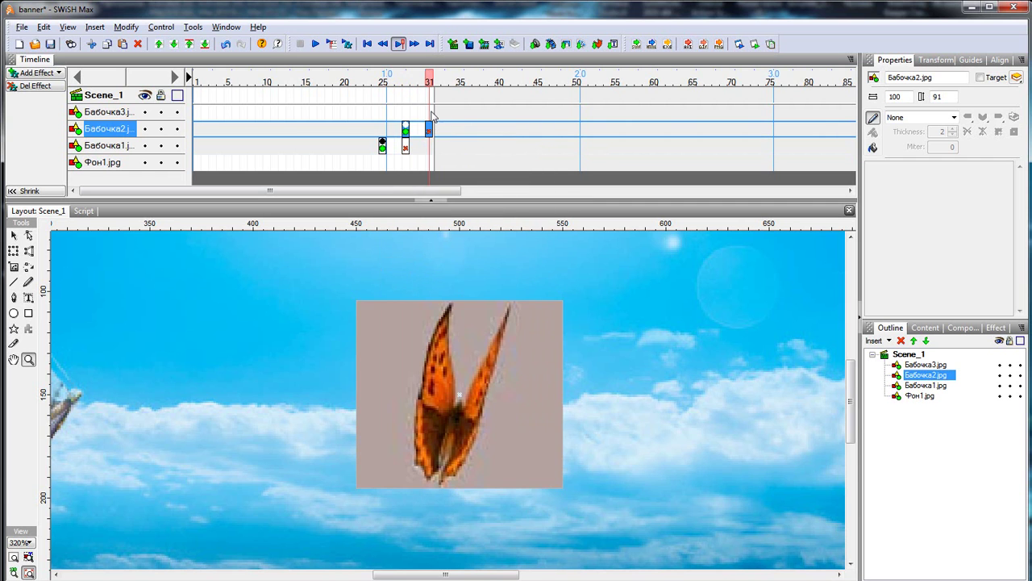
right_click(452, 112)
left_click(459, 113)
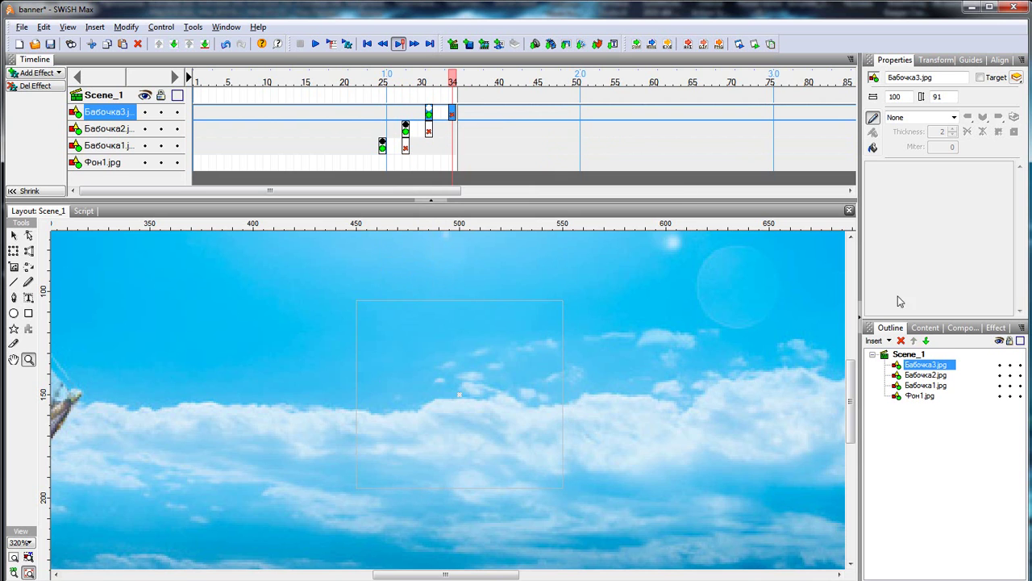
mouse_move(454, 81)
left_mouse_down()
mouse_move(357, 81)
mouse_move(452, 89)
mouse_move(393, 90)
mouse_move(444, 85)
left_mouse_up()
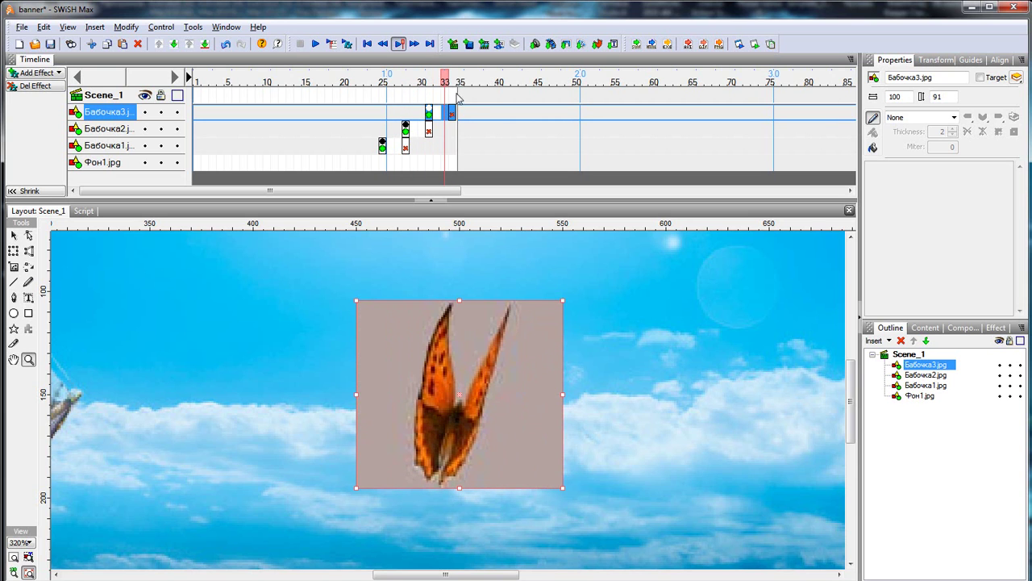
Group Бабочка1.jpg, Бабочка2.jpg and Бабочка3.jpg into a movie clip and expand it to show its contents.
left_click(902, 385)
right_click(901, 385)
left_click(904, 366)
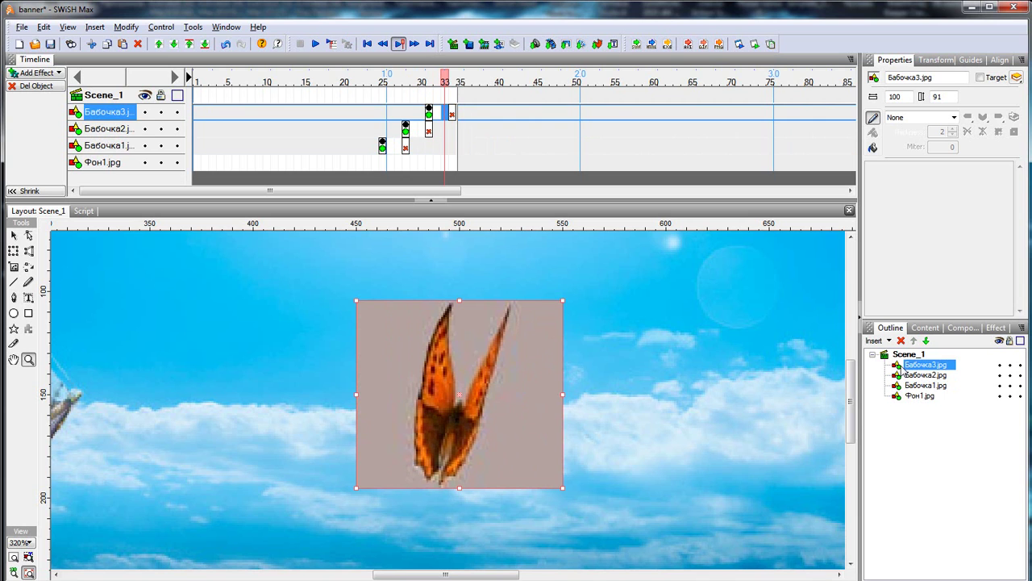
left_click(919, 375, "ctrl")
left_click(911, 385, "ctrl")
right_click(903, 386)
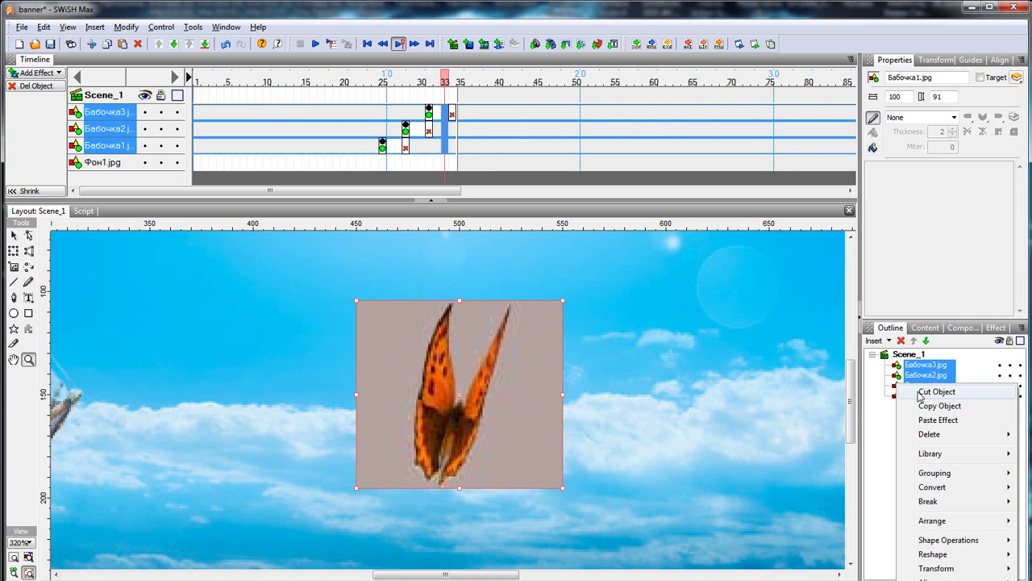
mouse_move(957, 470)
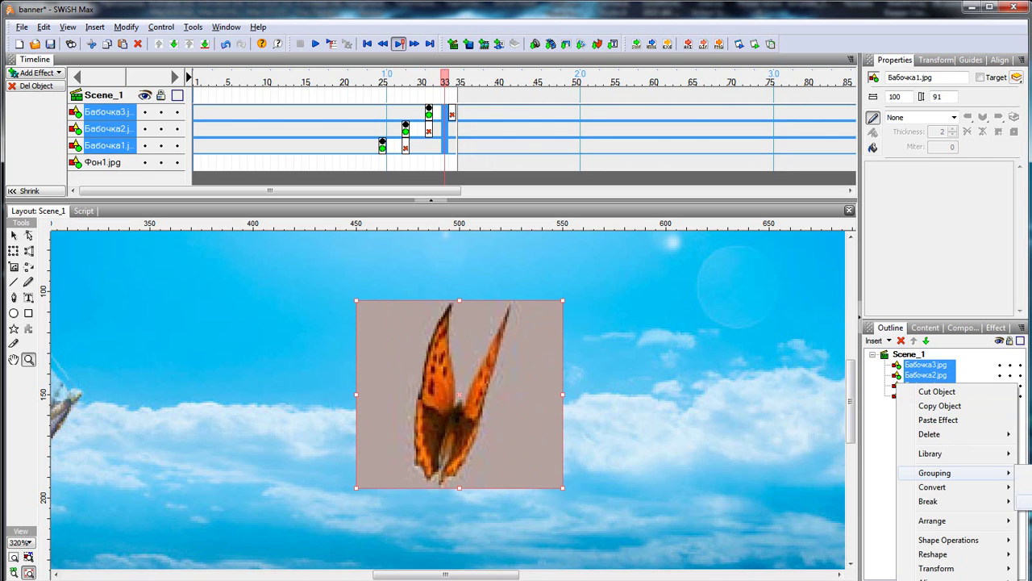
left_click(1021, 500)
left_click(886, 366)
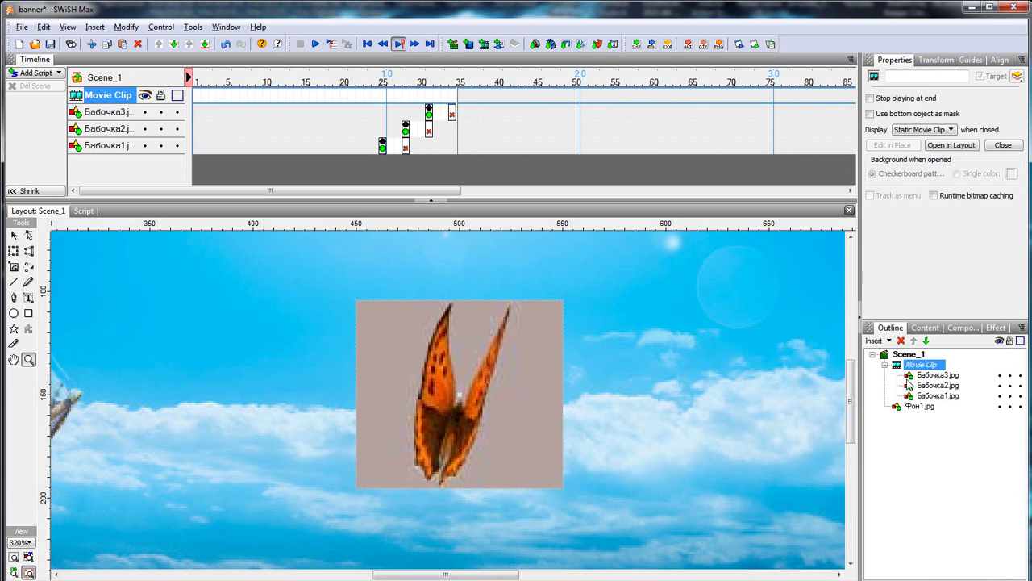
Delete the Remove effect of Бабочка3.jpg at frame 34.
left_click(451, 99)
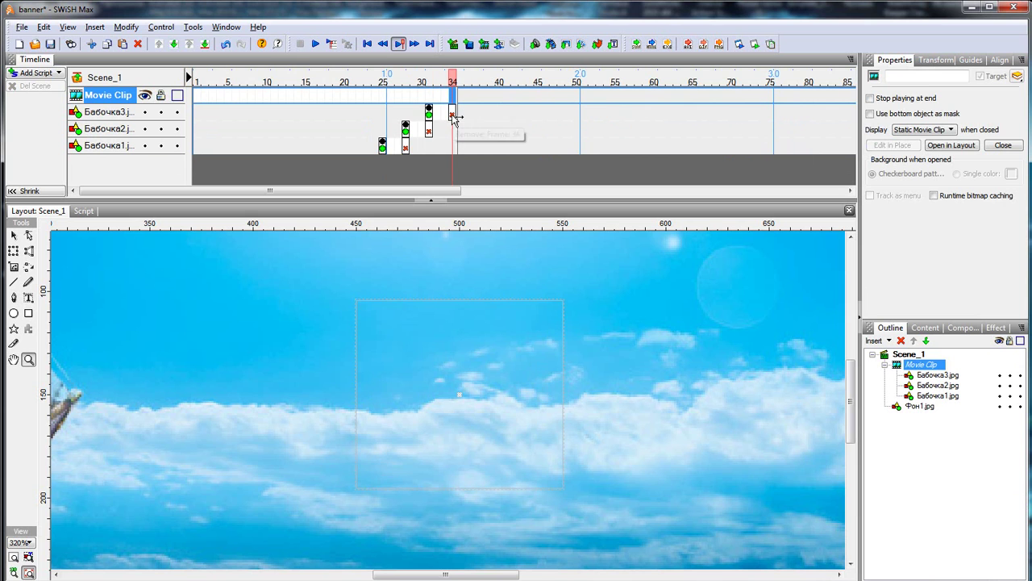
left_click(452, 113)
right_click(453, 118)
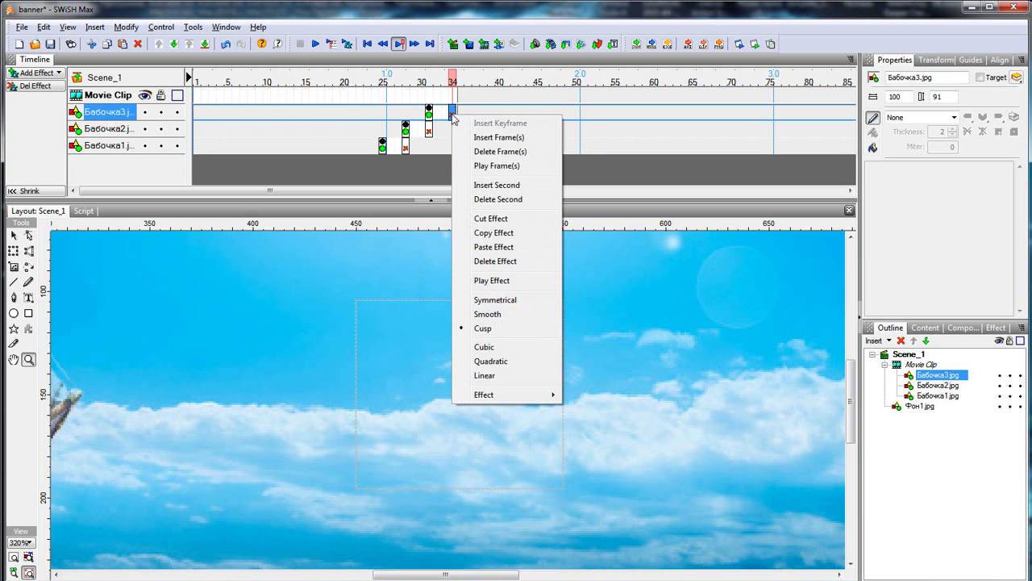
left_click(495, 260)
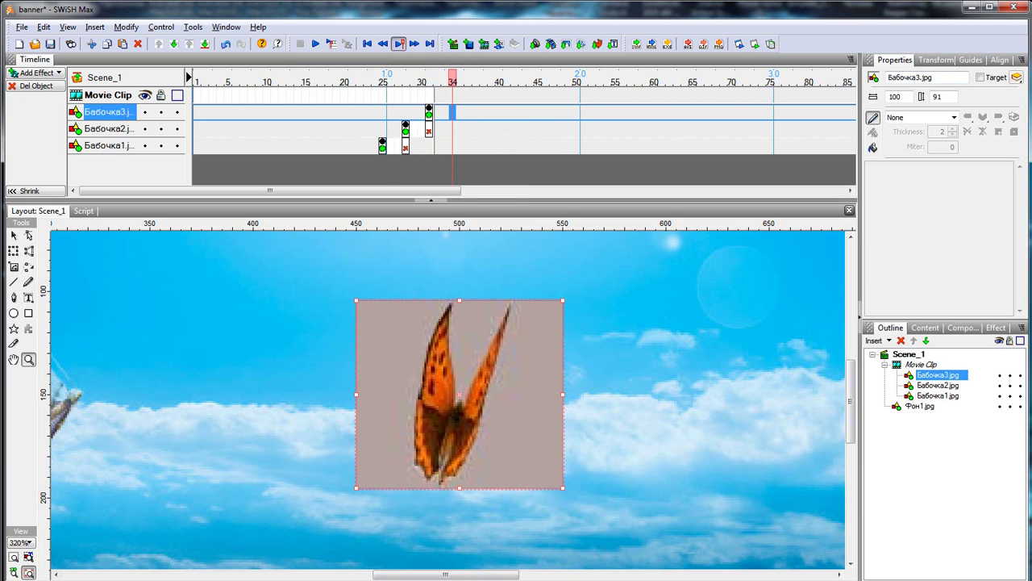
Add a gotoAndPlay(25) action at frame 34 of the butterfly movie clip and test the banner in the Flash player.
left_click(915, 364)
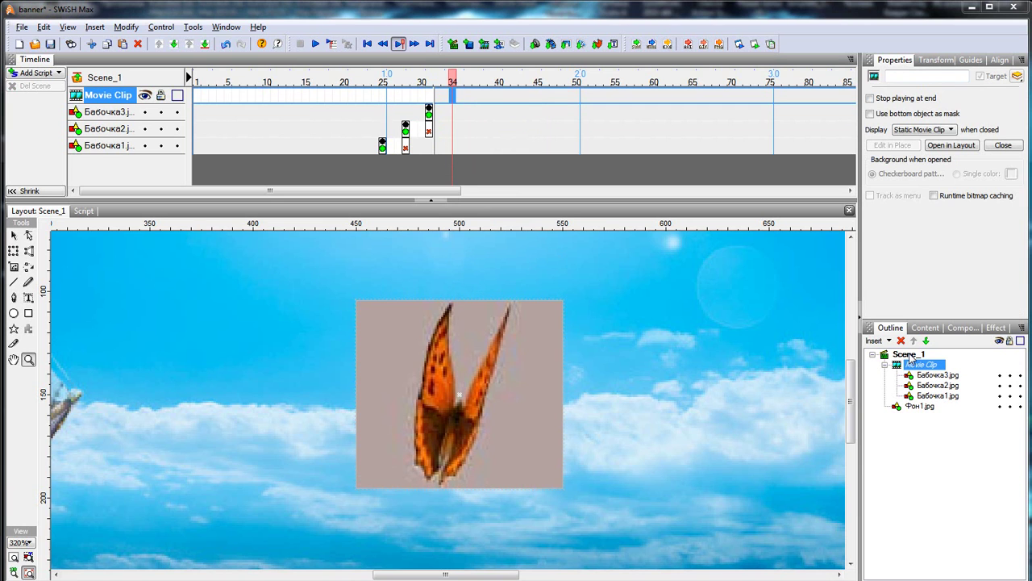
right_click(455, 98)
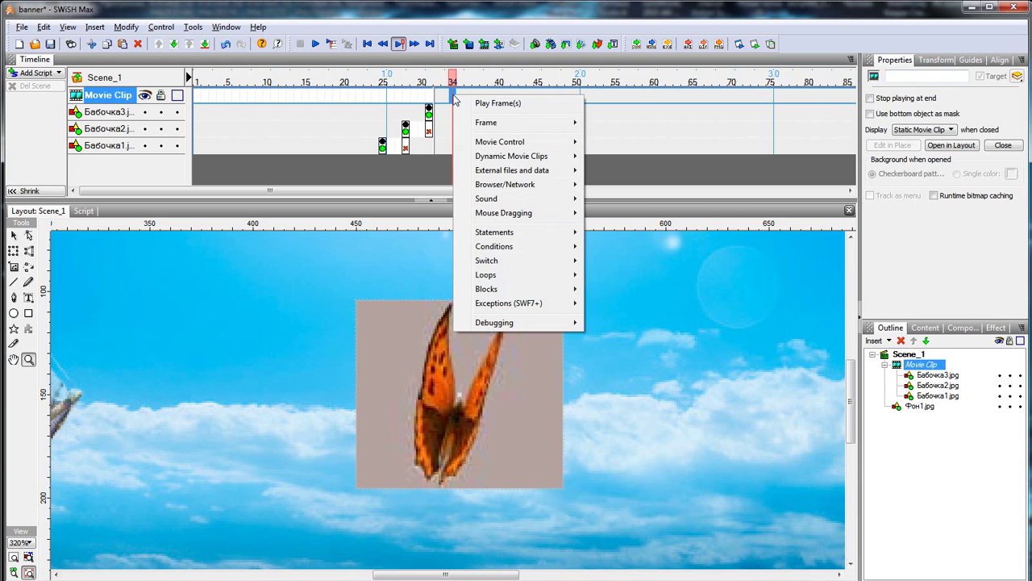
mouse_move(556, 142)
mouse_move(661, 181)
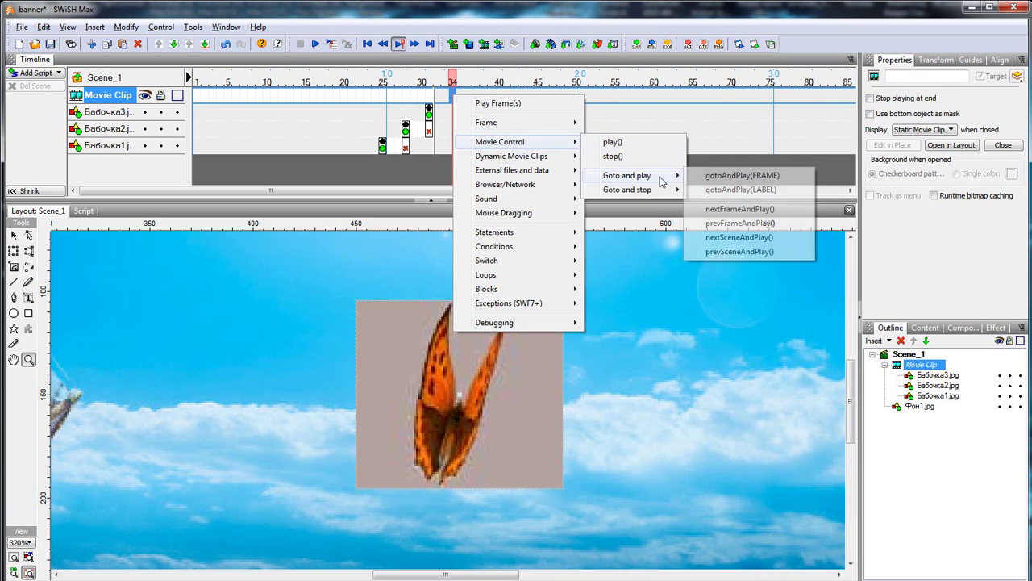
left_click(742, 175)
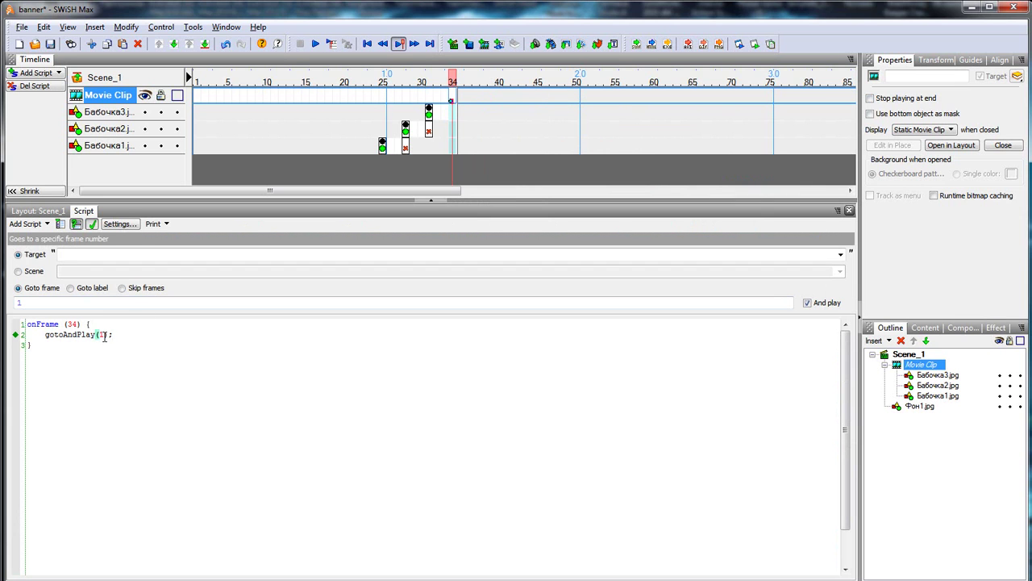
type("25")
left_click(755, 44)
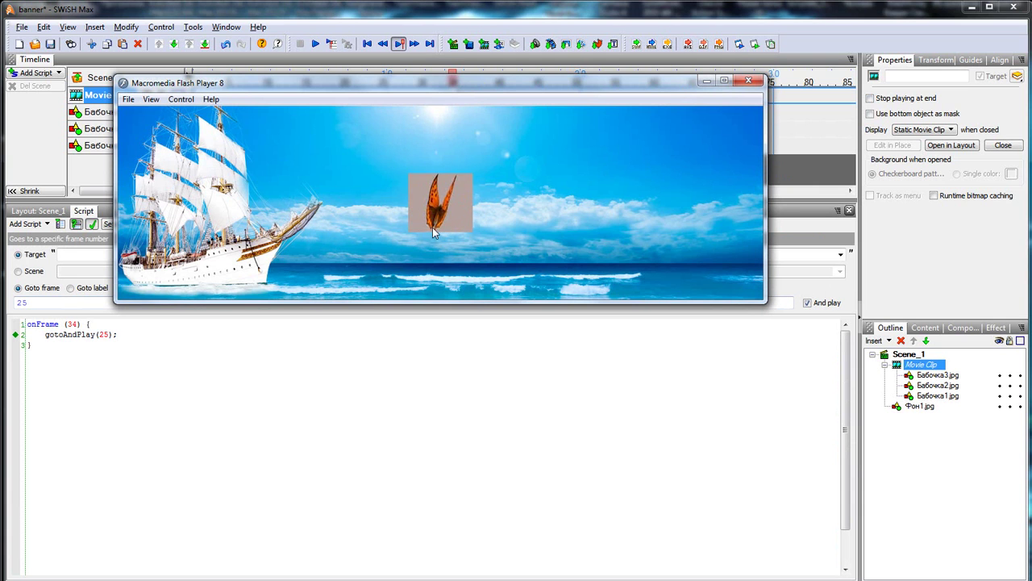
left_click(754, 82)
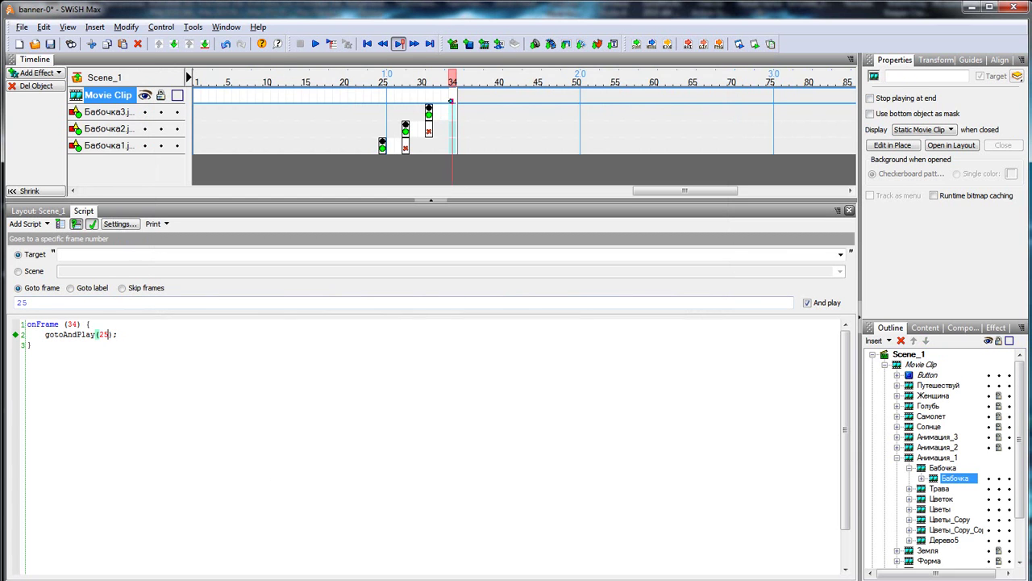
Examine the nested Бабочка clips, their image order and loop script under Анимация_1 in the finished banner-0 project.
left_click(922, 479)
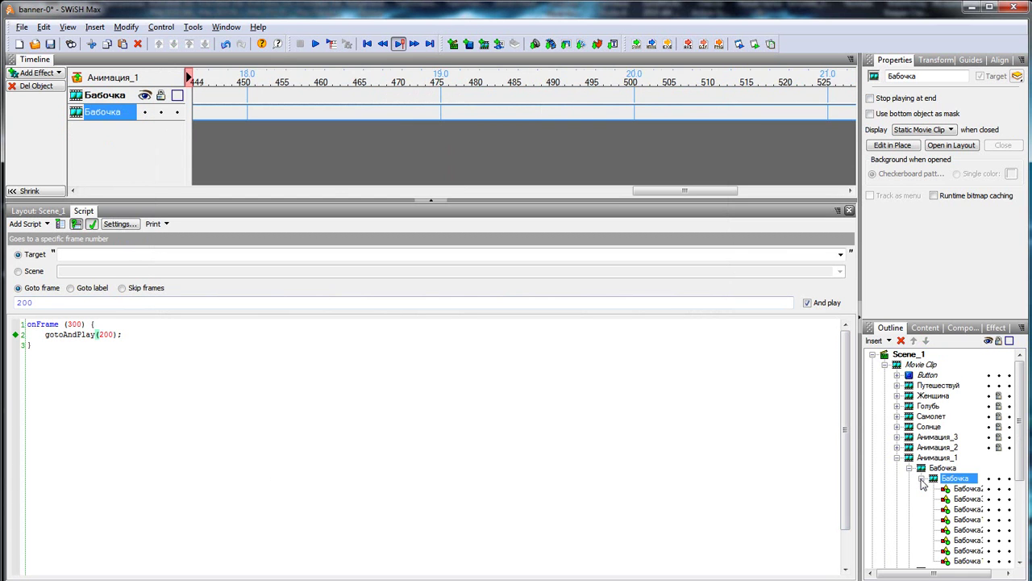
left_click_drag(1022, 458, 1023, 500)
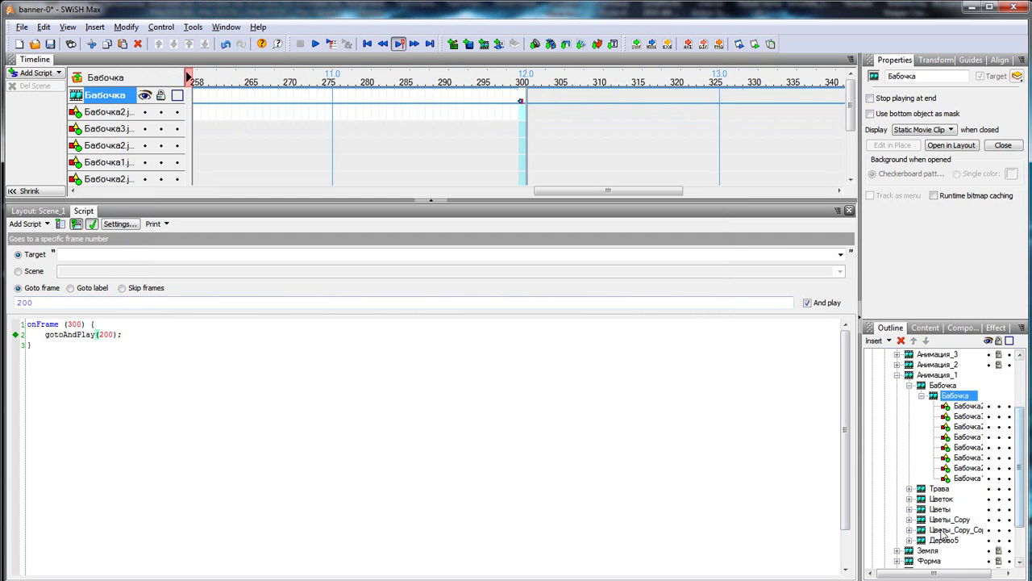
left_click(1009, 573)
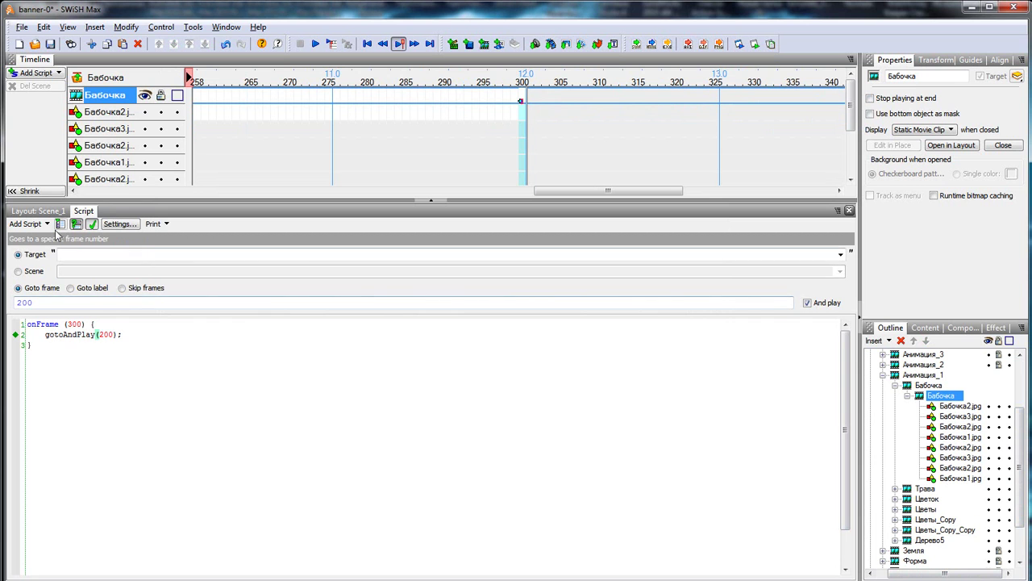
left_click(37, 210)
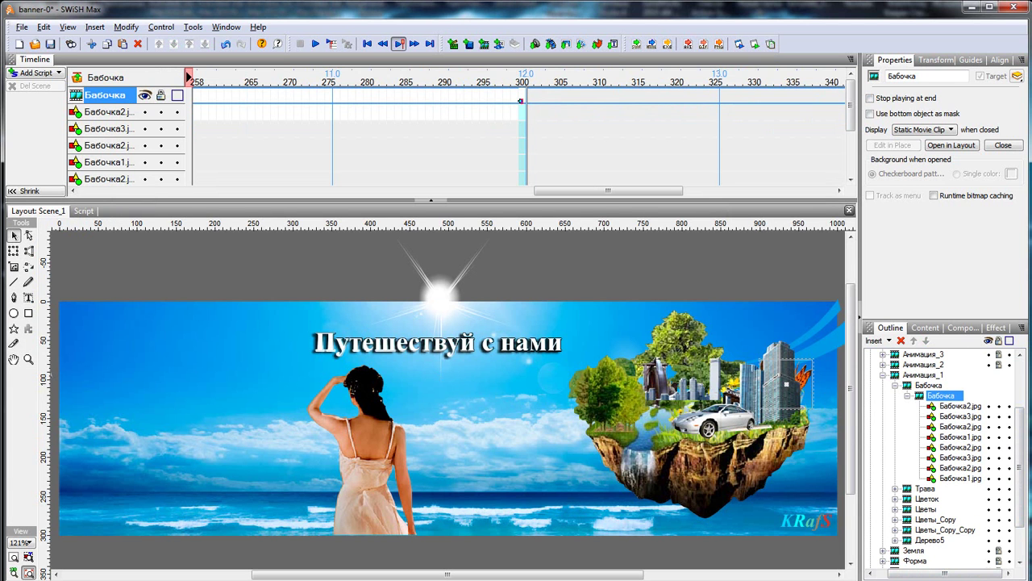
key("Escape")
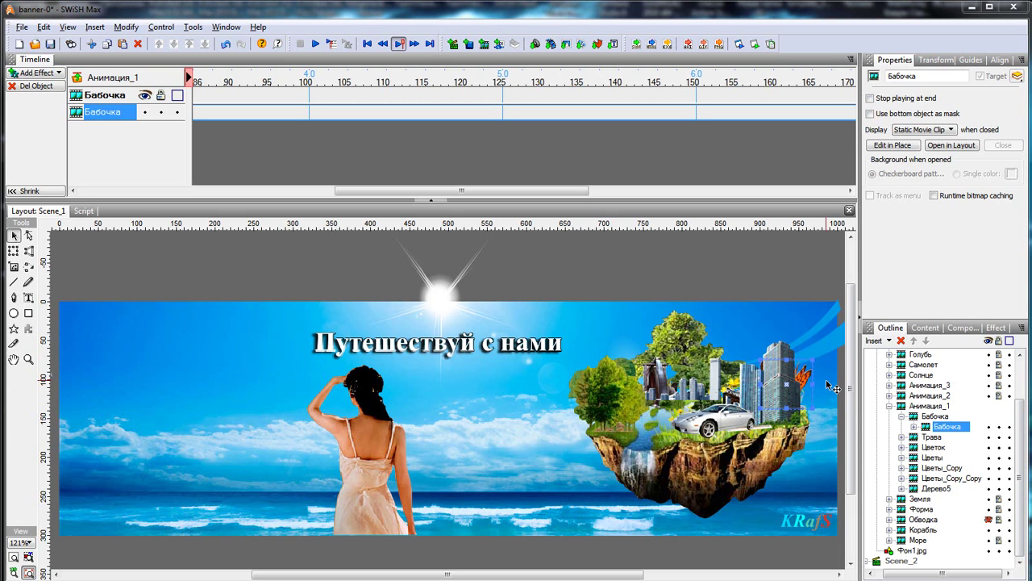
double_click(922, 430)
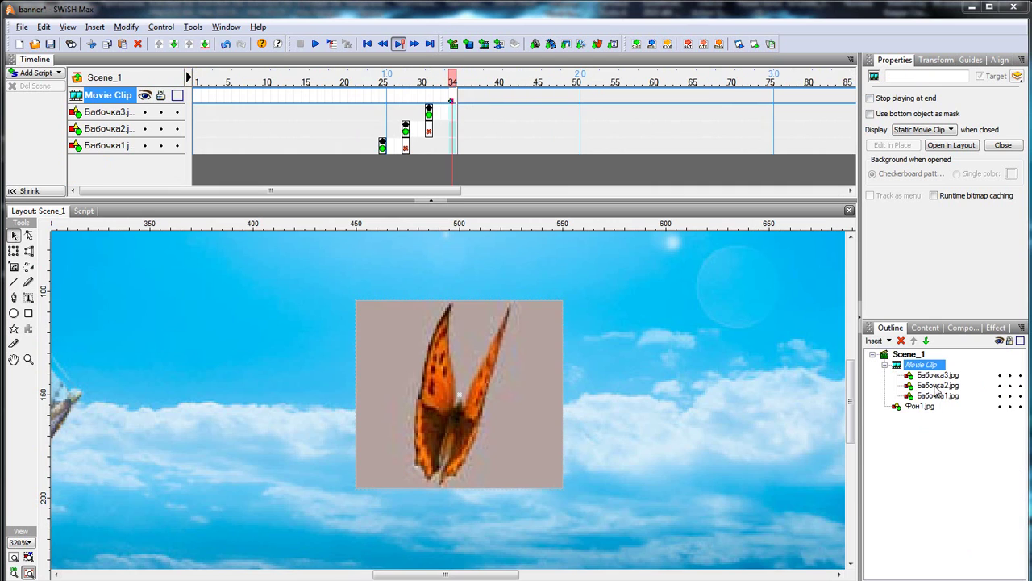
Group the butterfly Movie Clip inside another movie clip and select the inner clip.
left_click(884, 365)
right_click(899, 368)
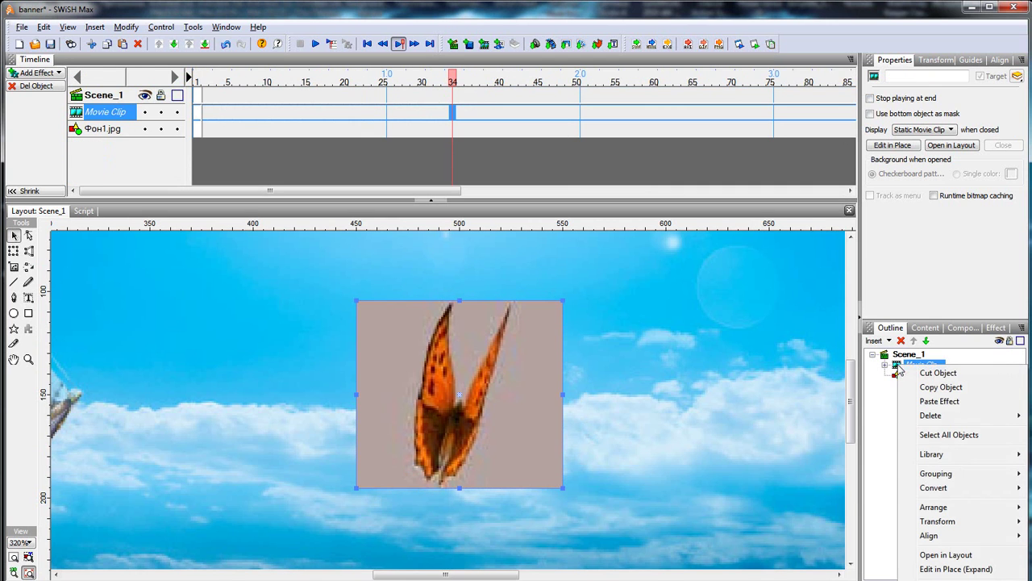
mouse_move(935, 476)
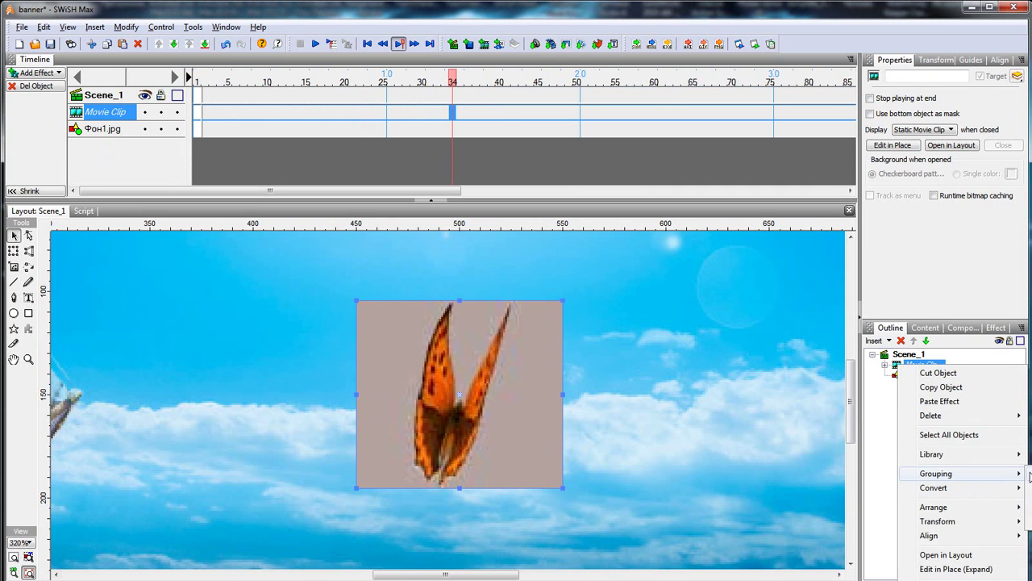
key("Escape")
left_click(886, 367)
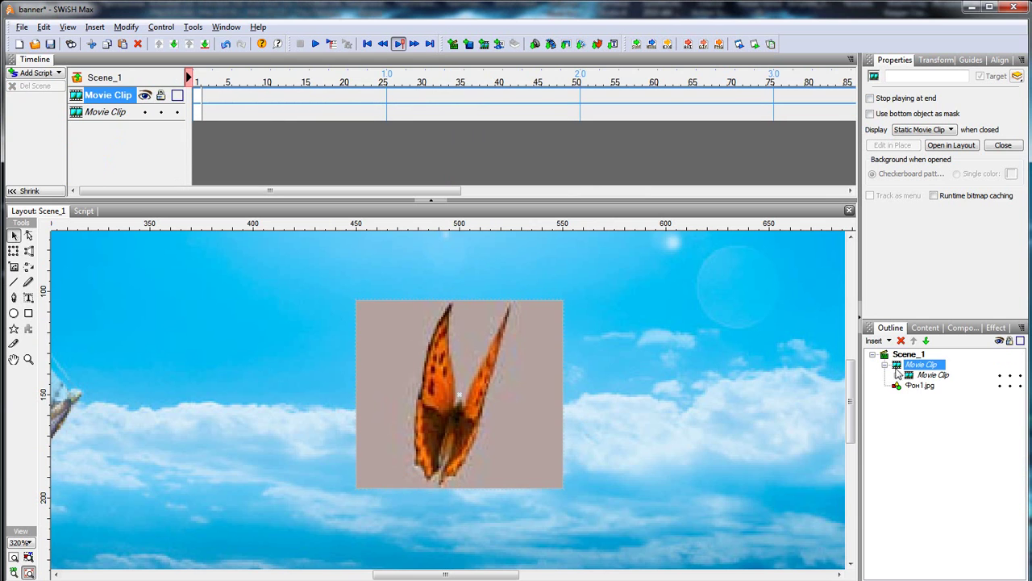
left_click(913, 377)
left_click(16, 557)
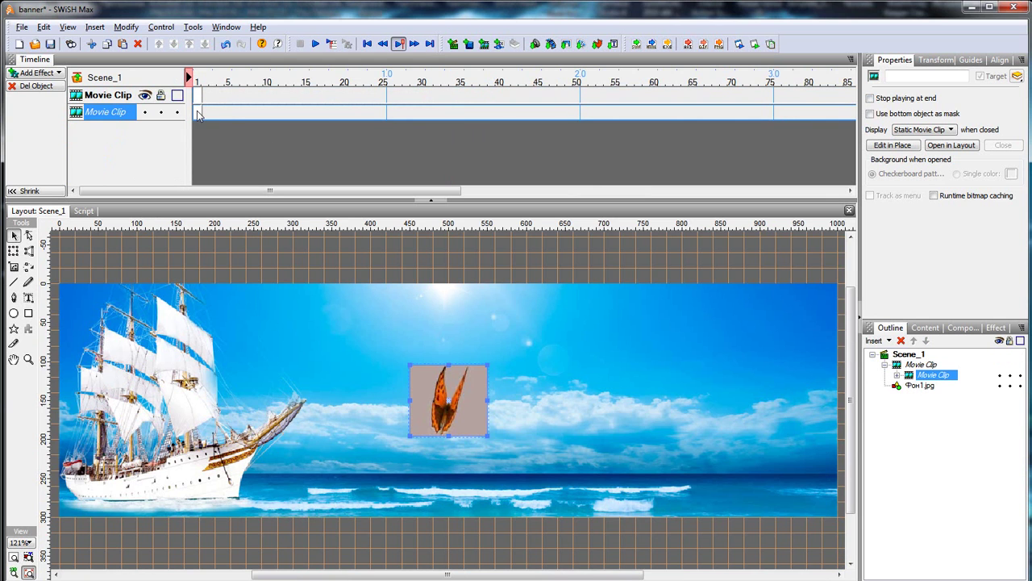
Animate the inner butterfly clip with a 50-frame Move effect to the banner's upper right corner and test it in the Flash player.
right_click(200, 113)
left_click(246, 282)
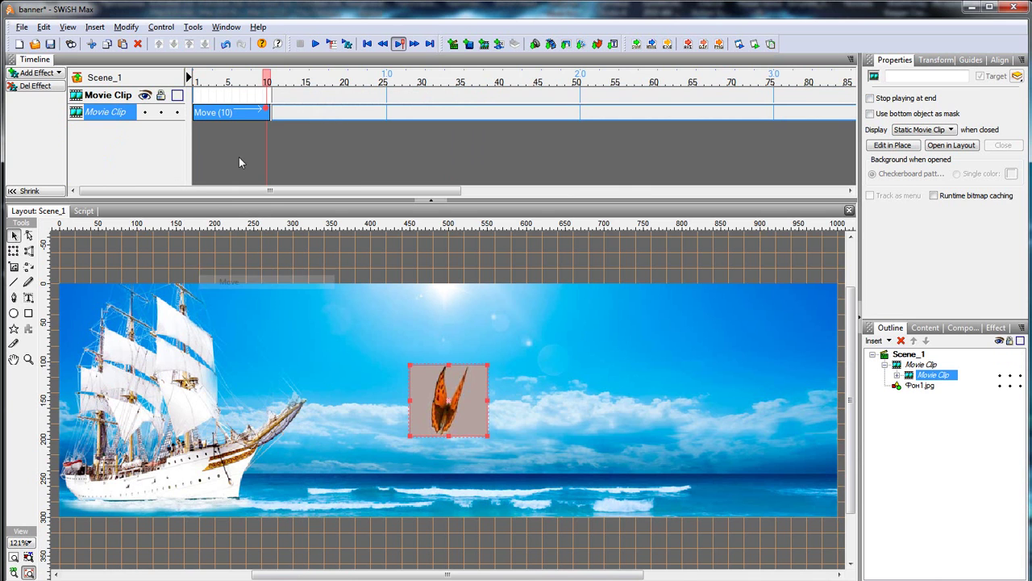
left_click_drag(293, 113, 577, 107)
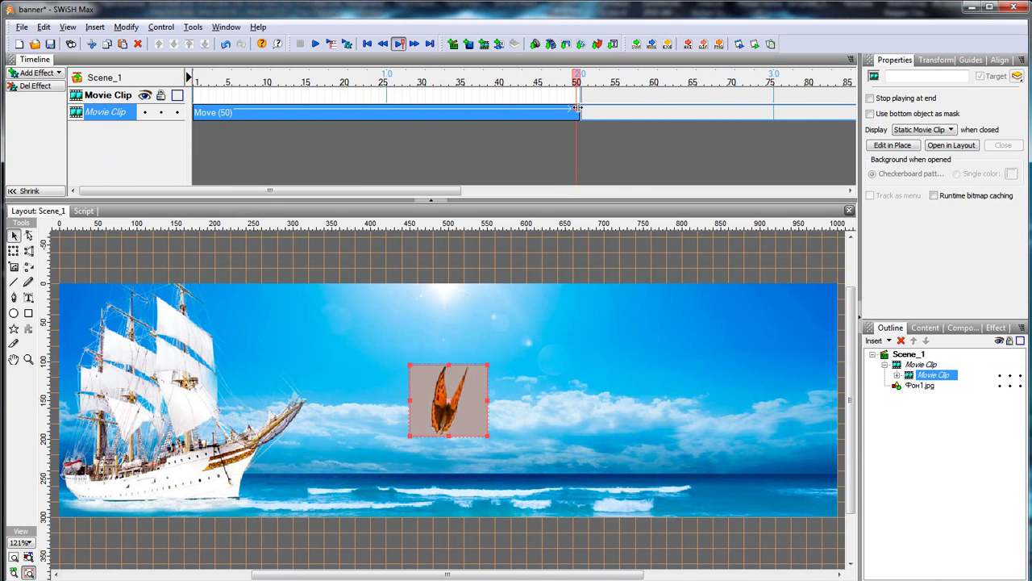
left_click_drag(466, 375, 807, 273)
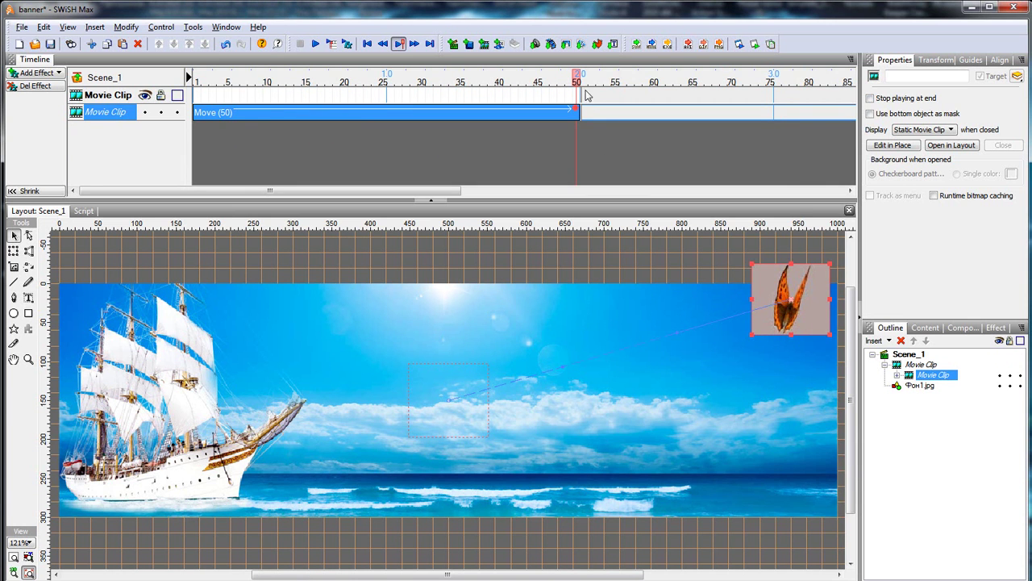
left_click(755, 43)
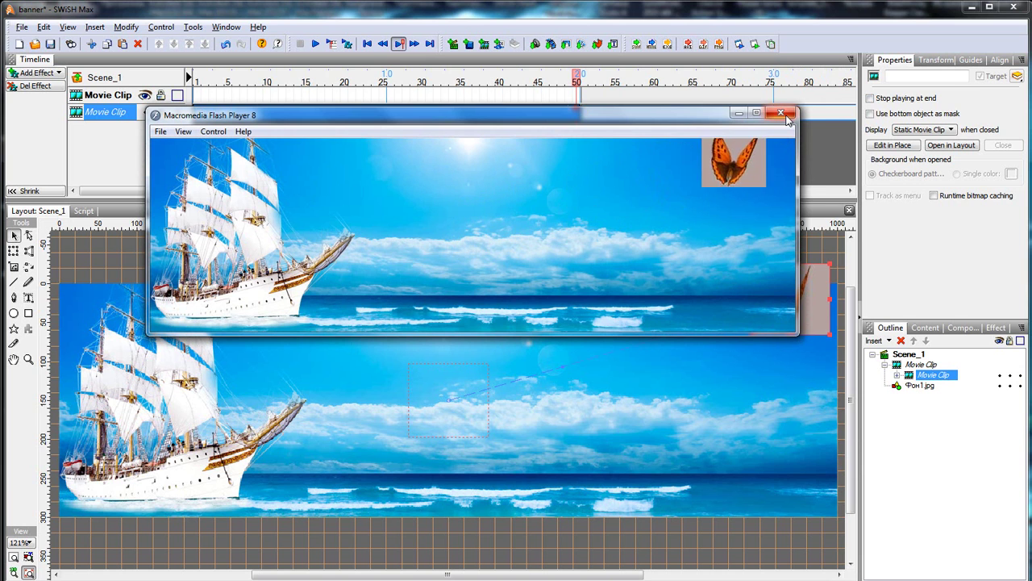
left_click(781, 113)
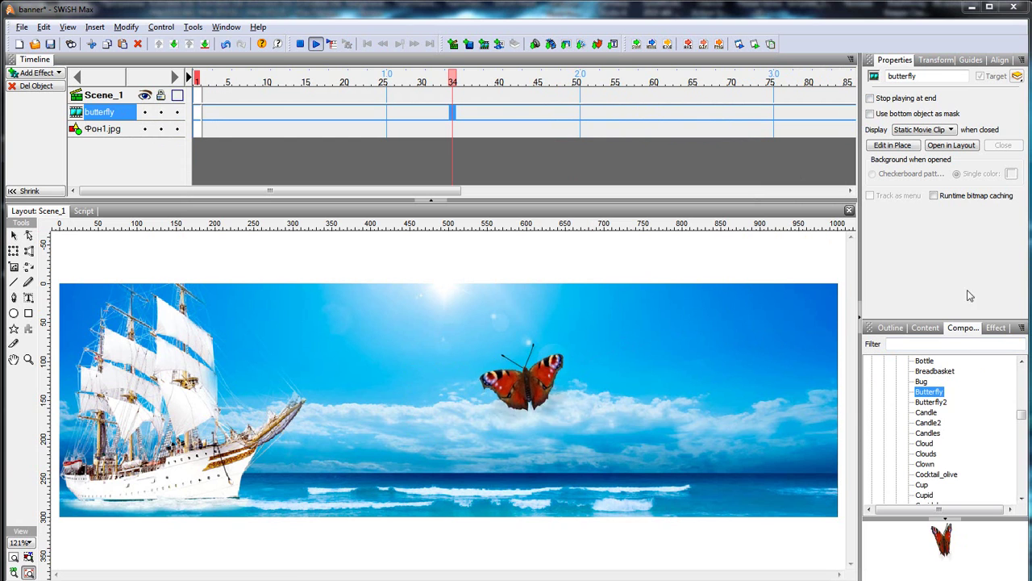
Compare the ready-made Butterfly and Butterfly2 components in the component library.
left_click(934, 403)
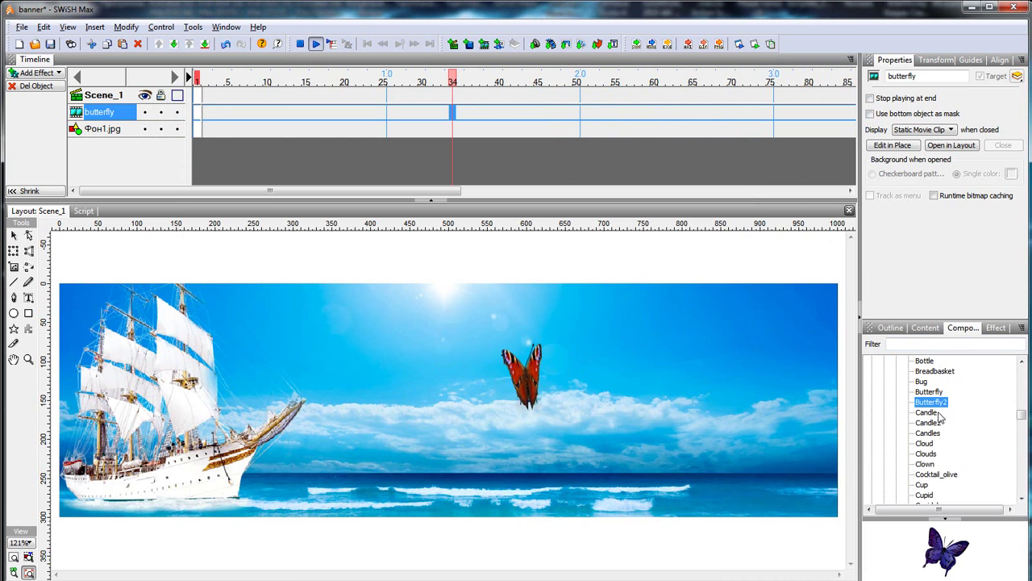
left_click(930, 392)
left_click_drag(1027, 415, 1024, 401)
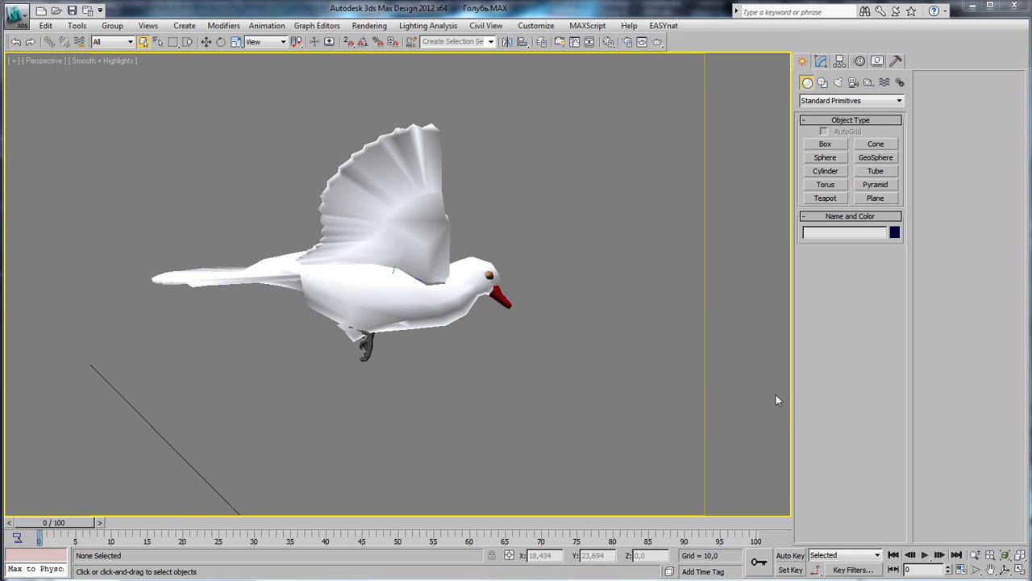
In 3ds Max, inspect the environment background colour setting of Голубь.MAX and scrub the dove's wing animation to frame 18.
left_click(535, 25)
mouse_move(424, 30)
mouse_move(369, 25)
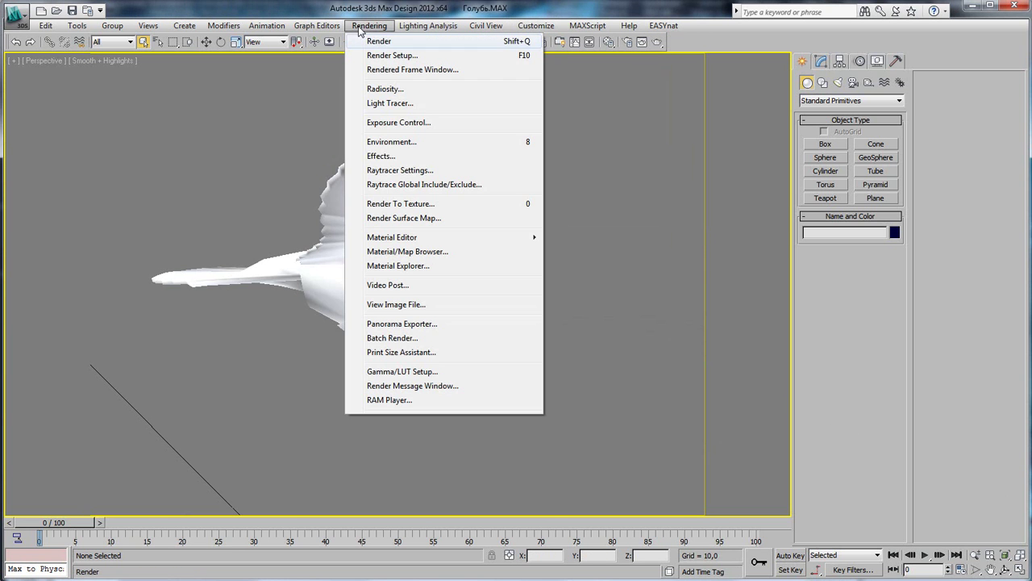
left_click(393, 142)
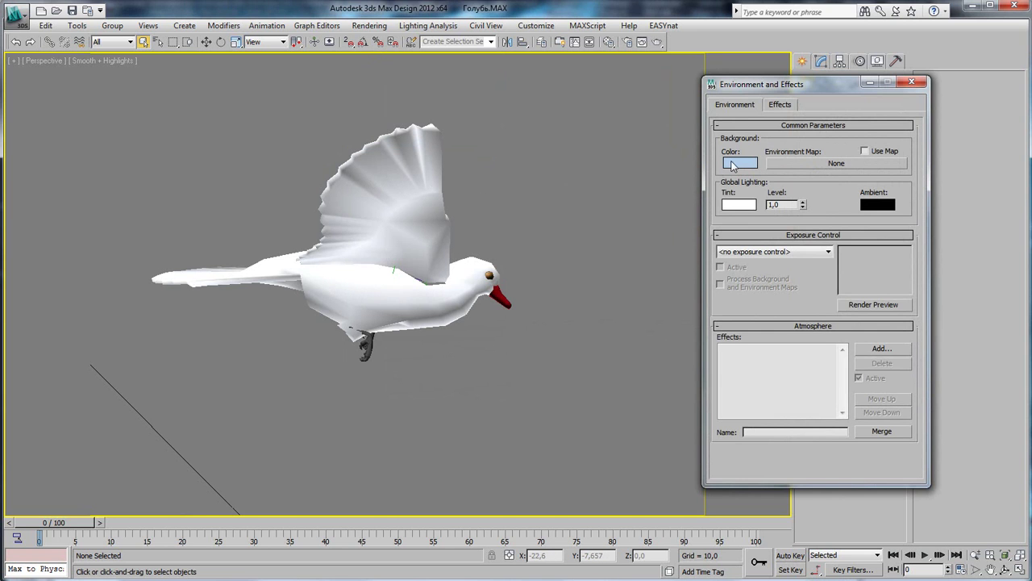
left_click(914, 84)
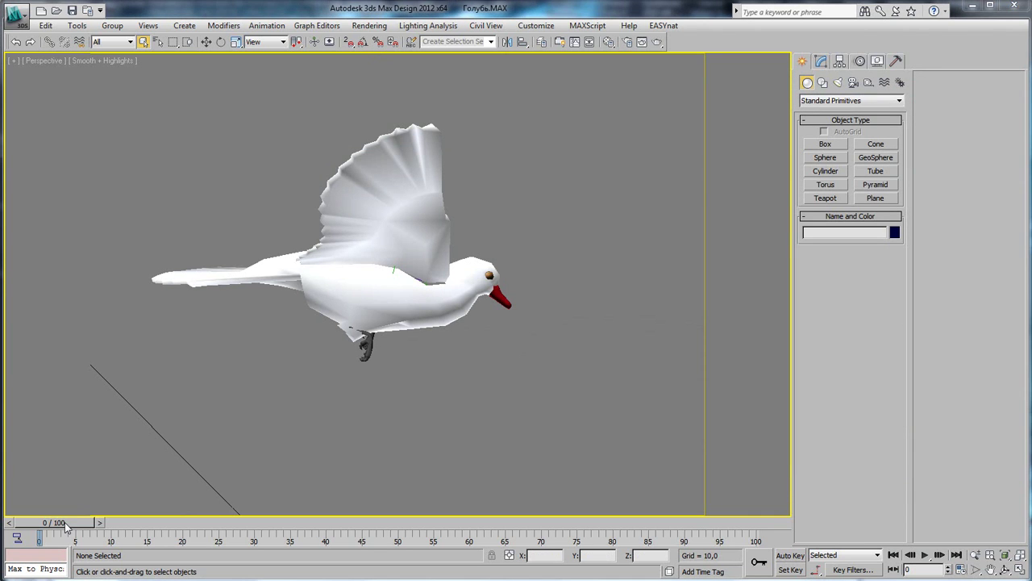
left_click_drag(66, 526, 193, 534)
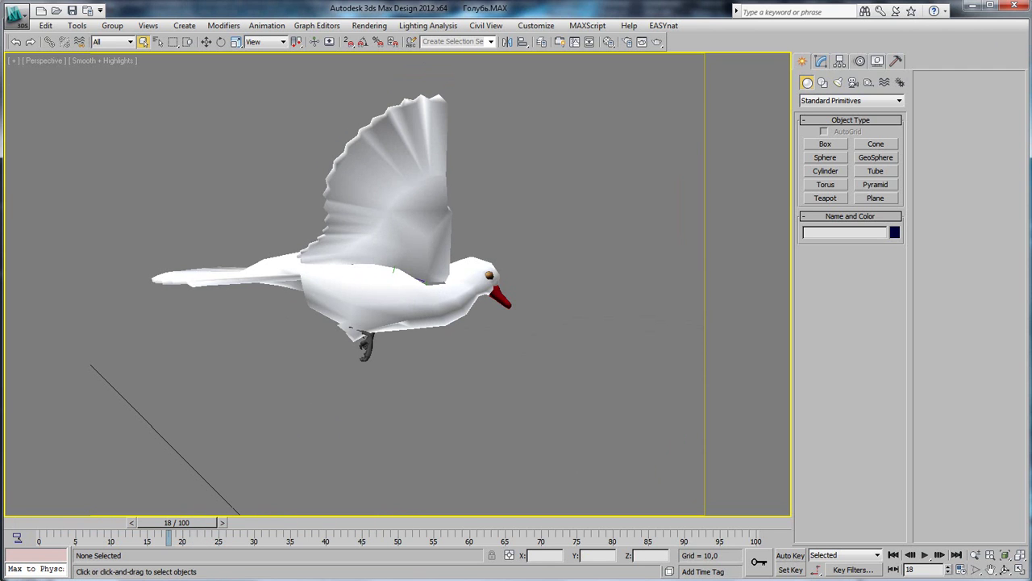
Switch to the Windows photo viewer and look through the dove images from Голубь1.jpg to Голубь3.jpg.
key("alt+Tab")
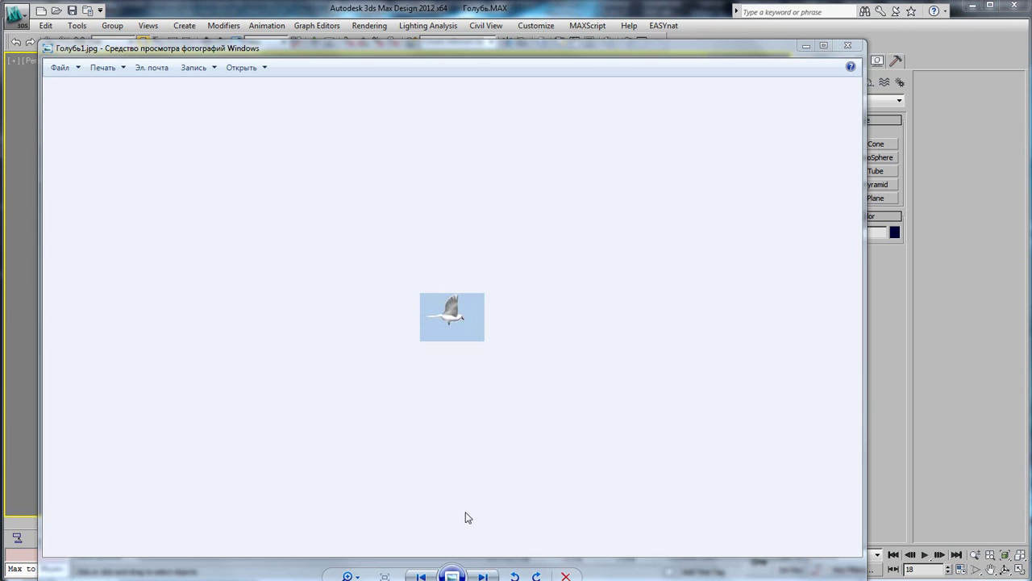
left_click(482, 576)
left_click(482, 576)
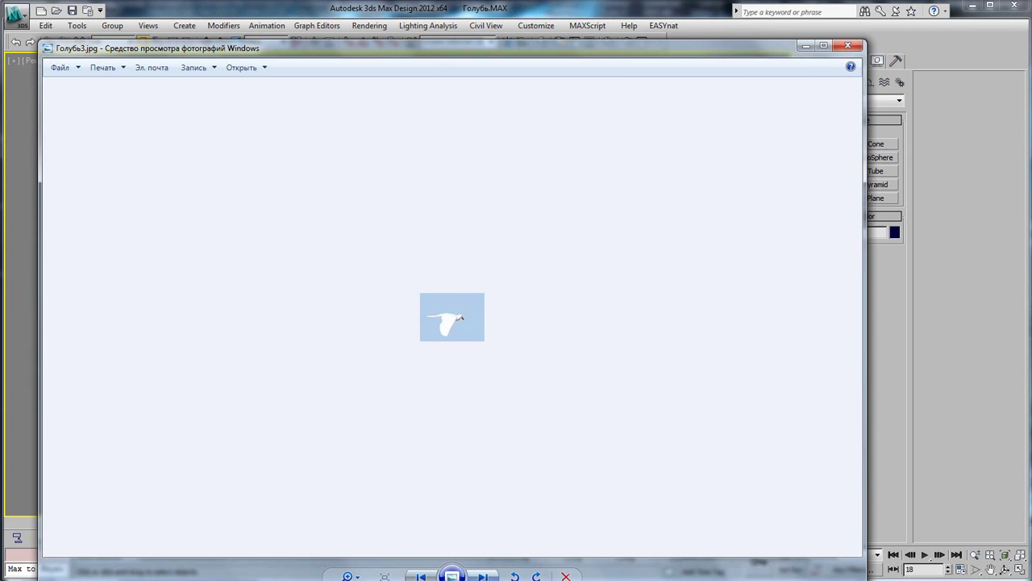
left_click(847, 46)
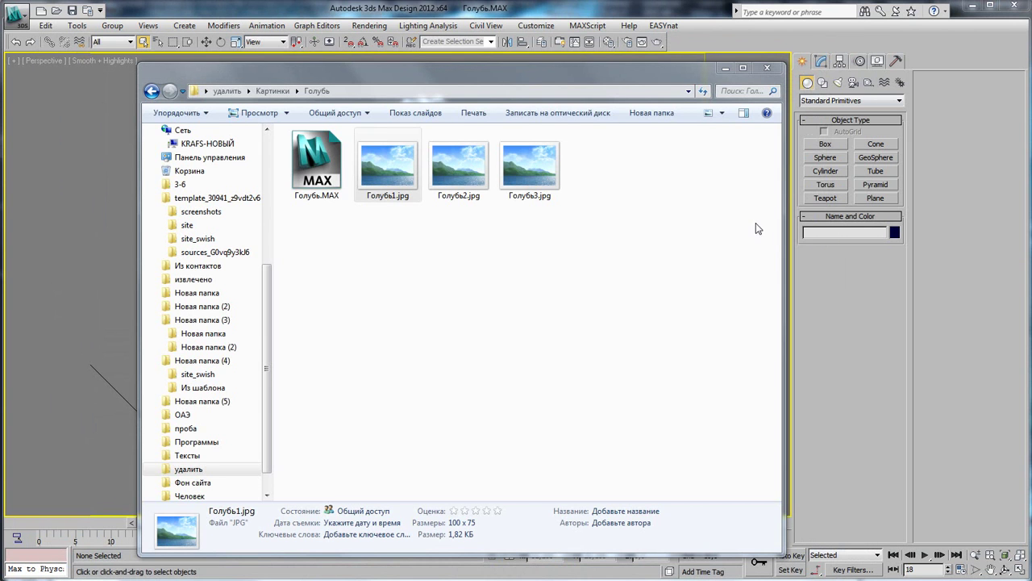
left_click(725, 68)
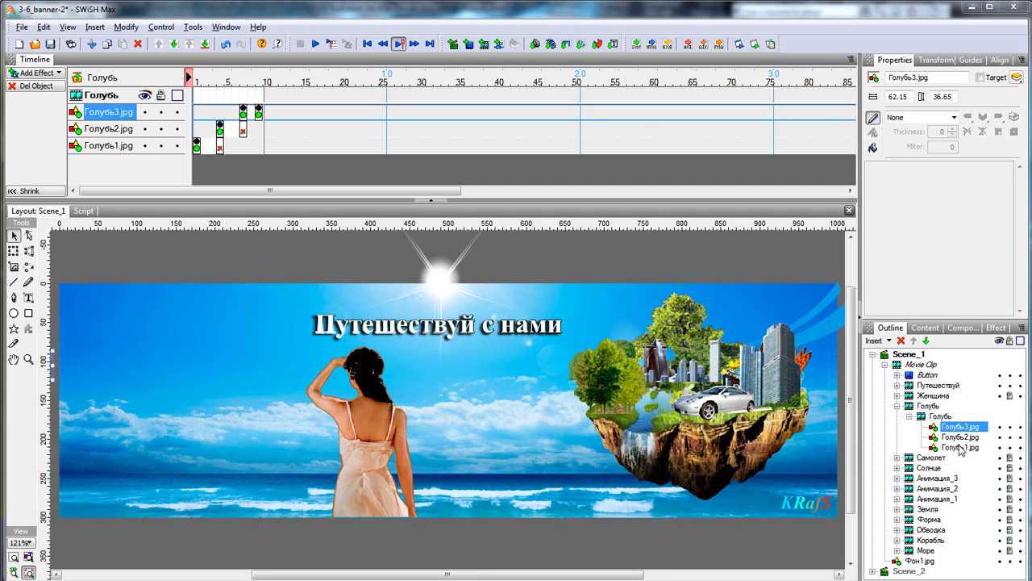
In the 3-6_banner-2 project, examine the nested Голубь clips, their image frames and the outer clip's Move animation.
left_click(948, 449)
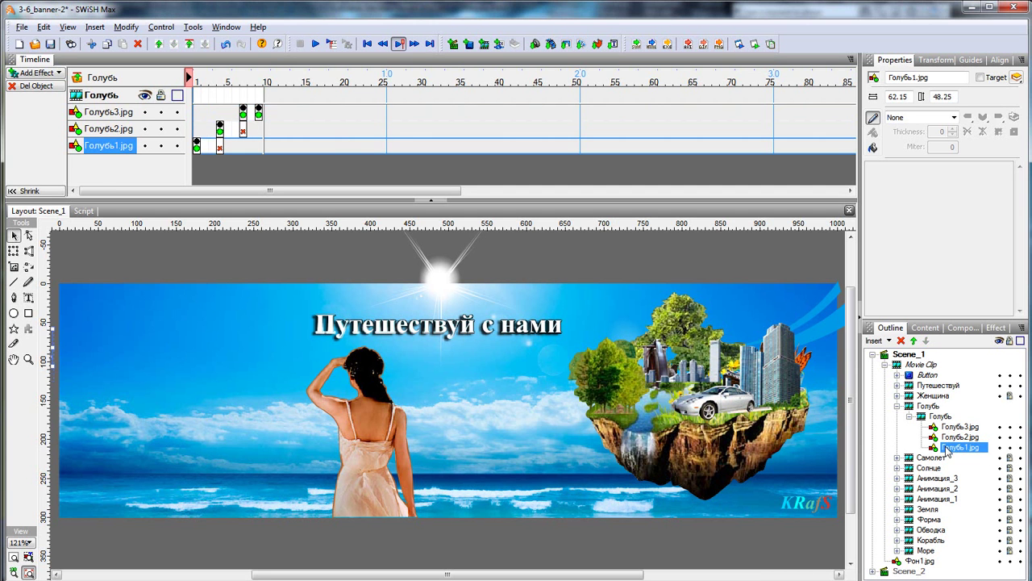
left_click(952, 428)
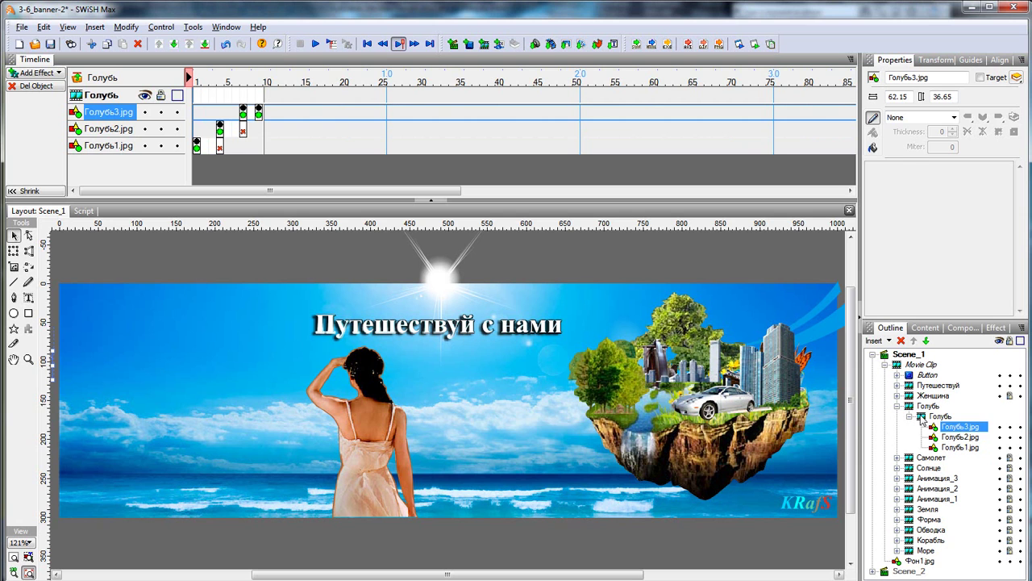
left_click(921, 417)
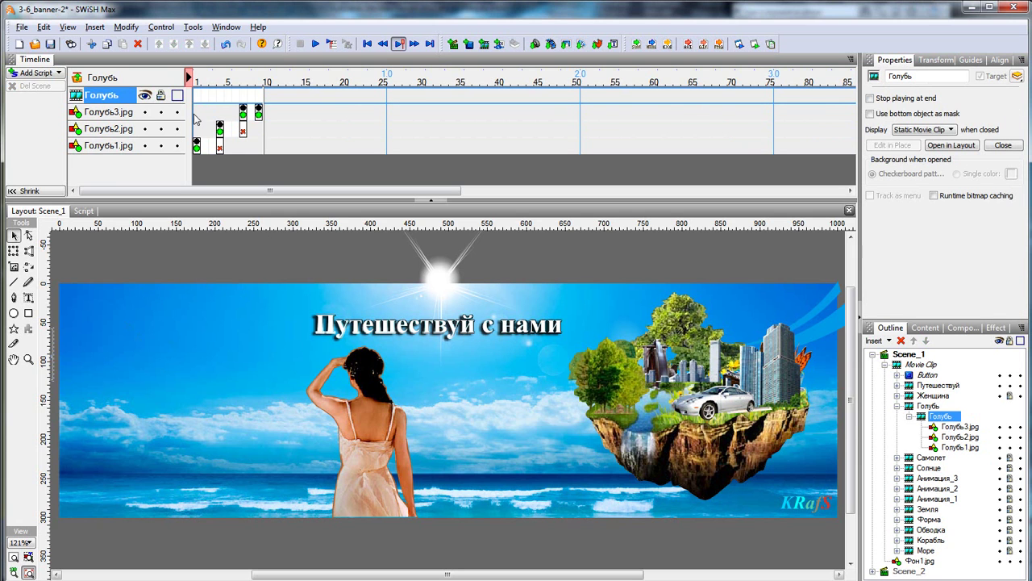
left_click_drag(194, 81, 243, 81)
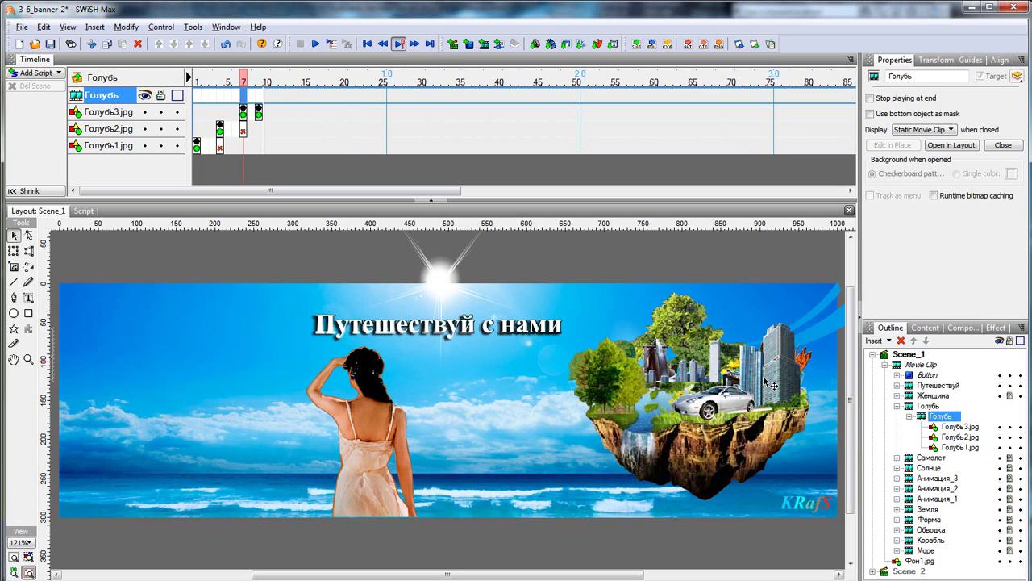
left_click(909, 406)
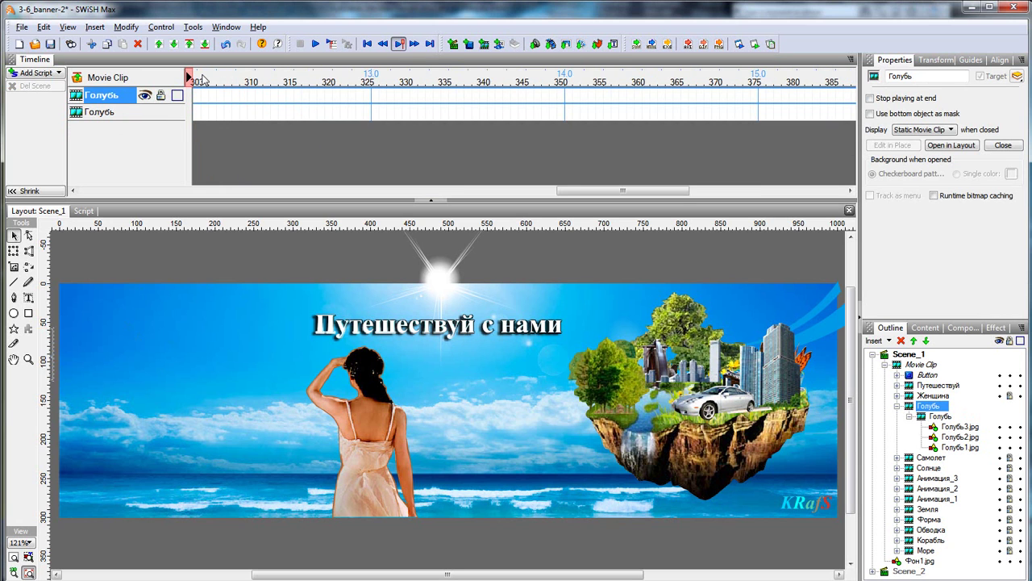
left_click_drag(596, 191, 139, 208)
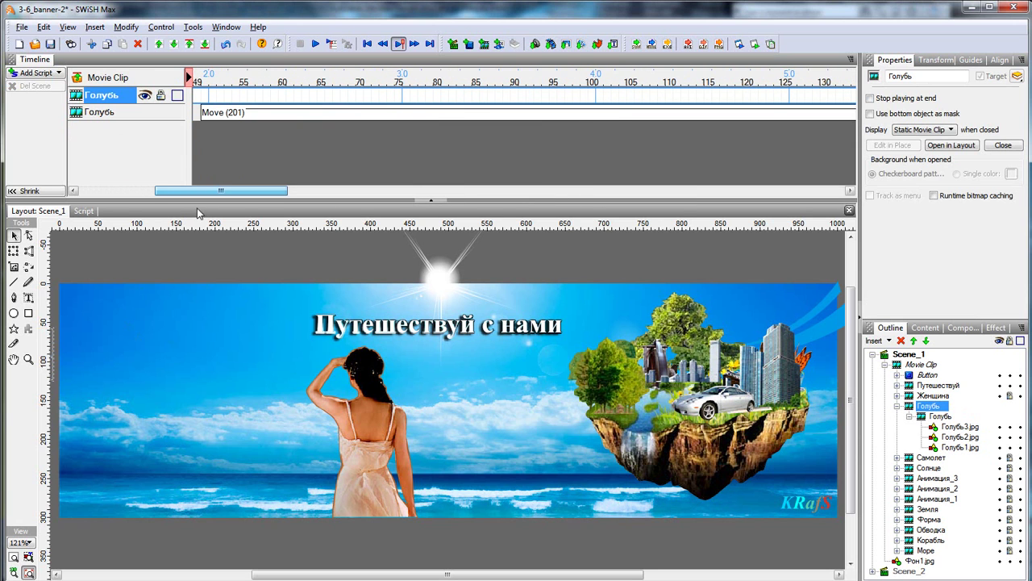
left_click(266, 80)
left_click_drag(283, 83, 321, 83)
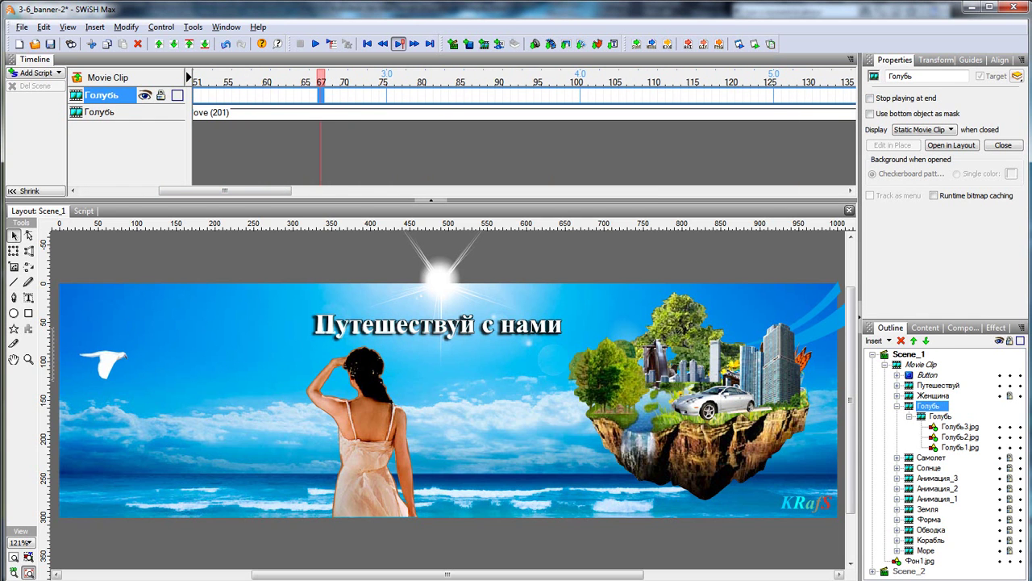
Play the finished 3-6_banner-2 movie in the layout and stop it.
left_click(928, 468)
key("ctrl+Return")
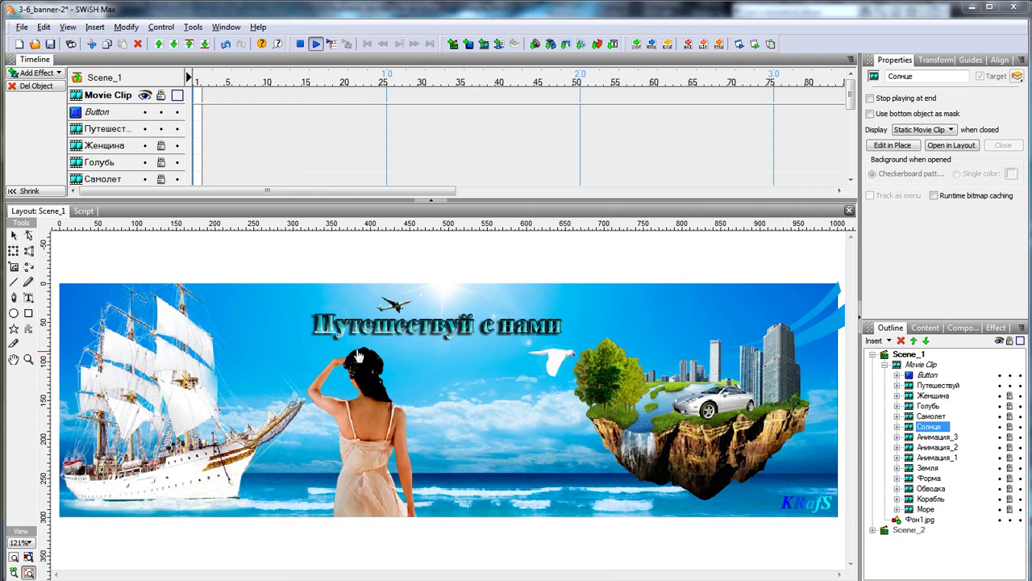
left_click(299, 44)
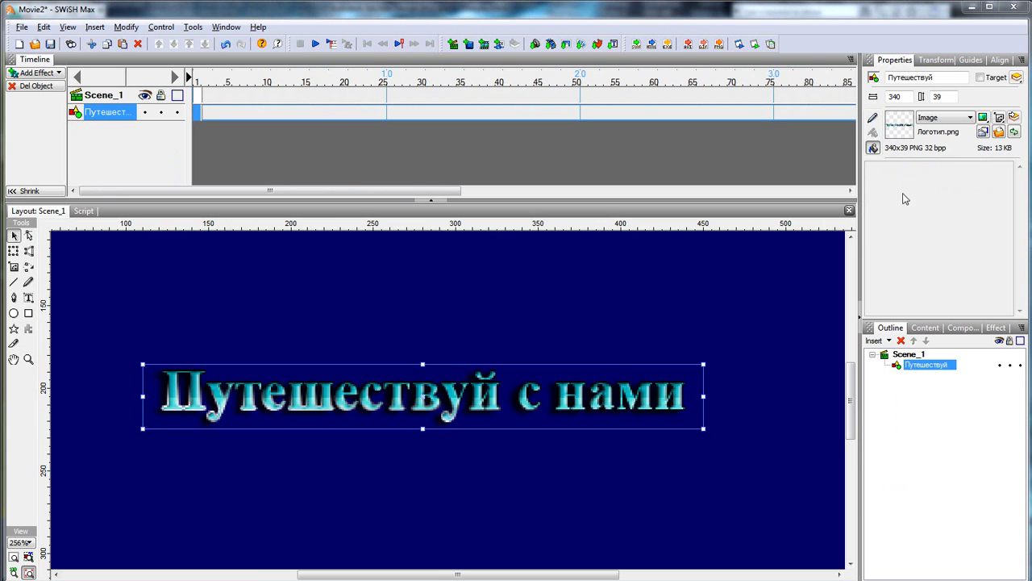
View Логотип.png from the Картинки folder in the ACDSee viewer and return to the Movie2 project.
key("alt+Tab")
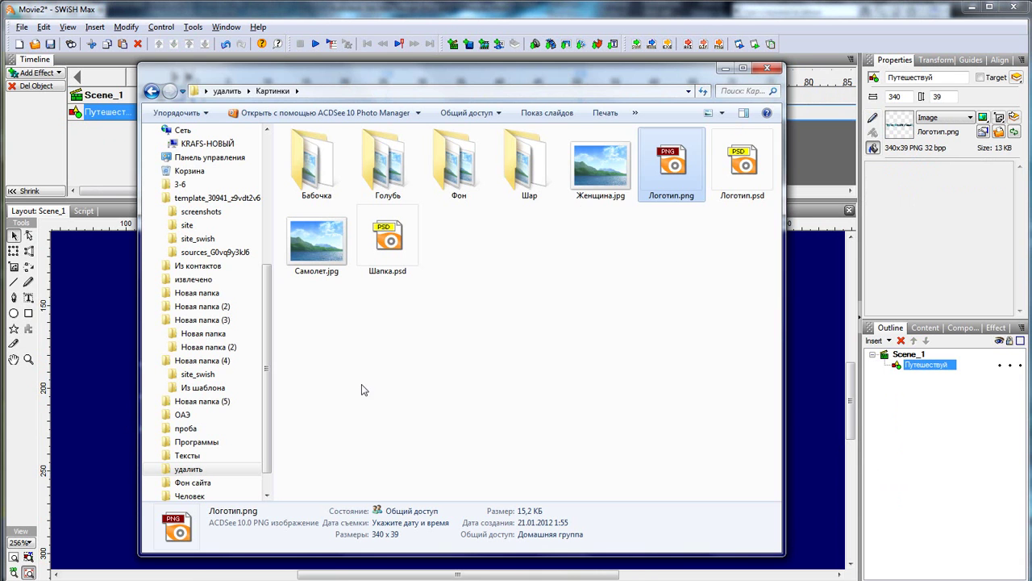
double_click(663, 181)
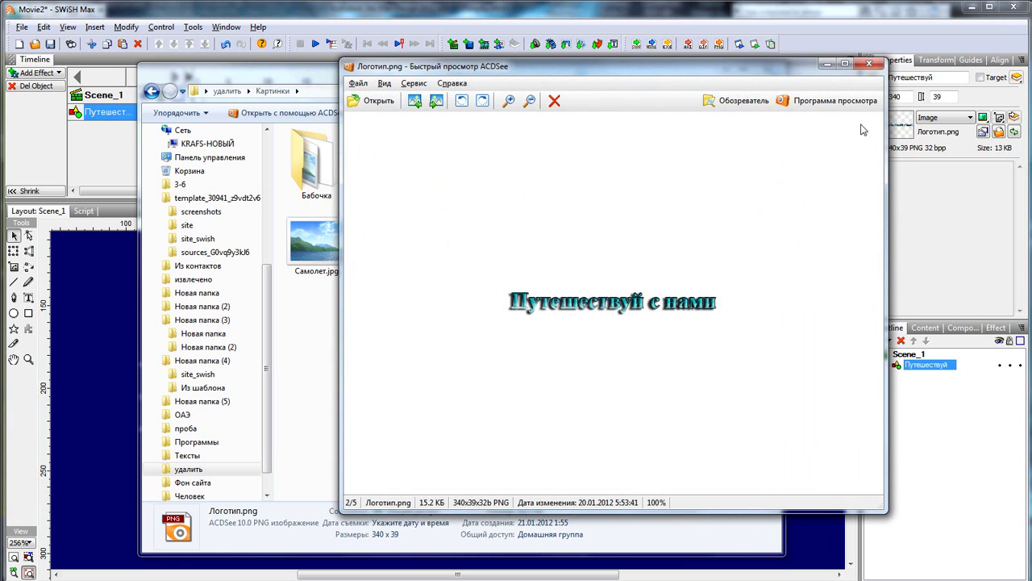
left_click(869, 64)
left_click(718, 62)
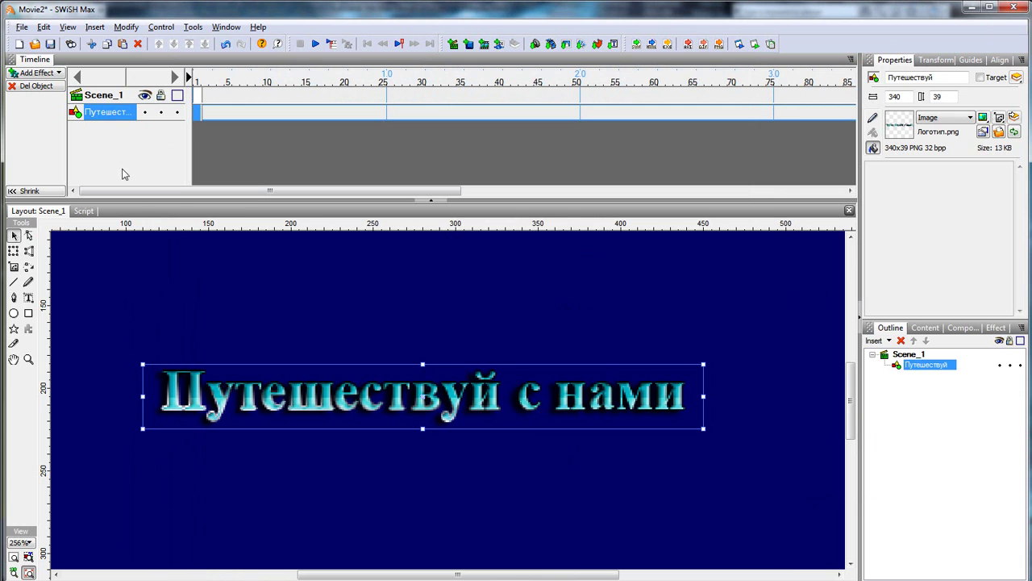
Add the static text "Путешествуй с нами" in bold Times New Roman 34 and align it exactly over the logo image.
left_click(28, 296)
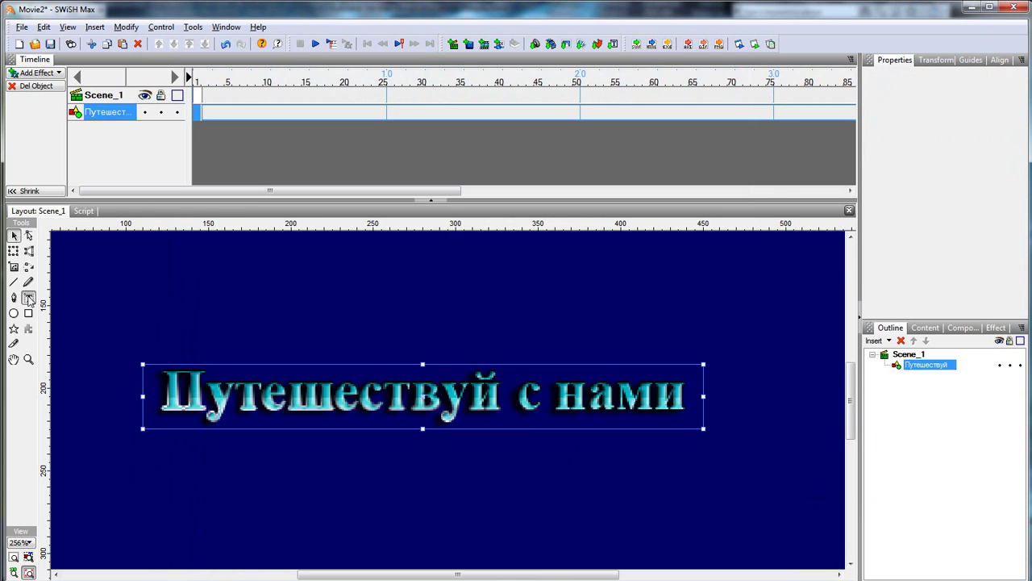
left_click(175, 392)
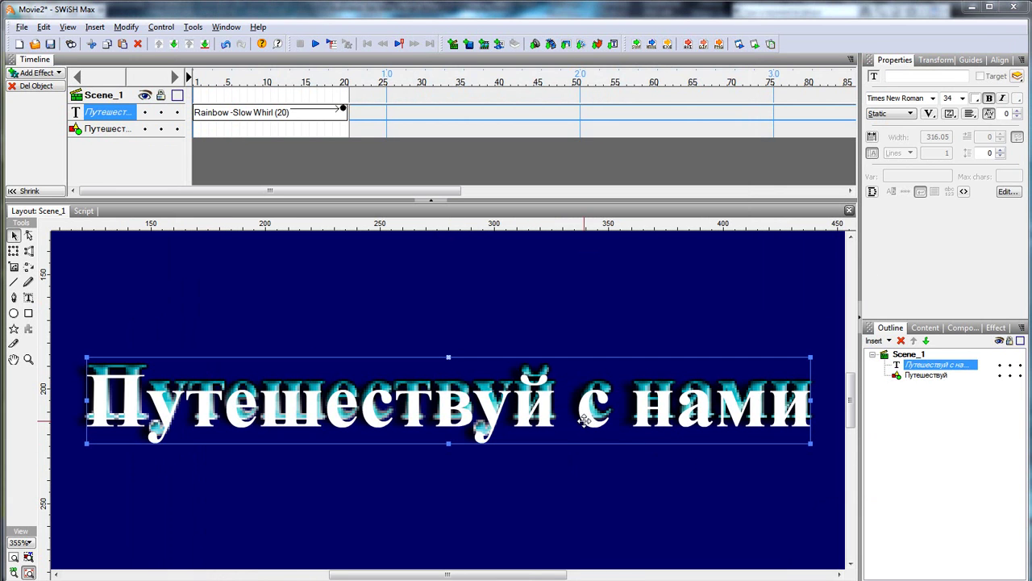
left_click_drag(584, 418, 588, 410)
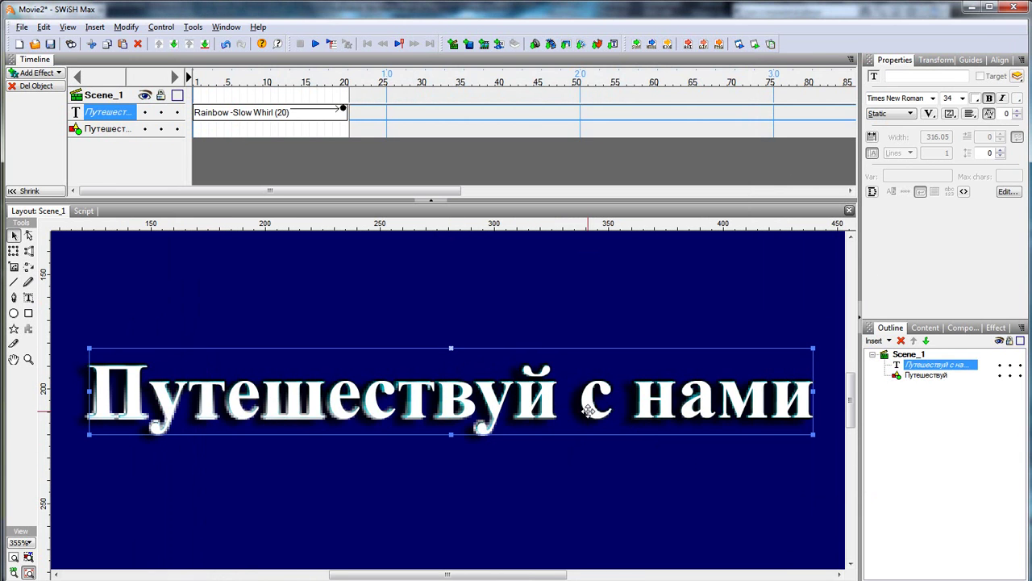
left_click_drag(590, 410, 588, 410)
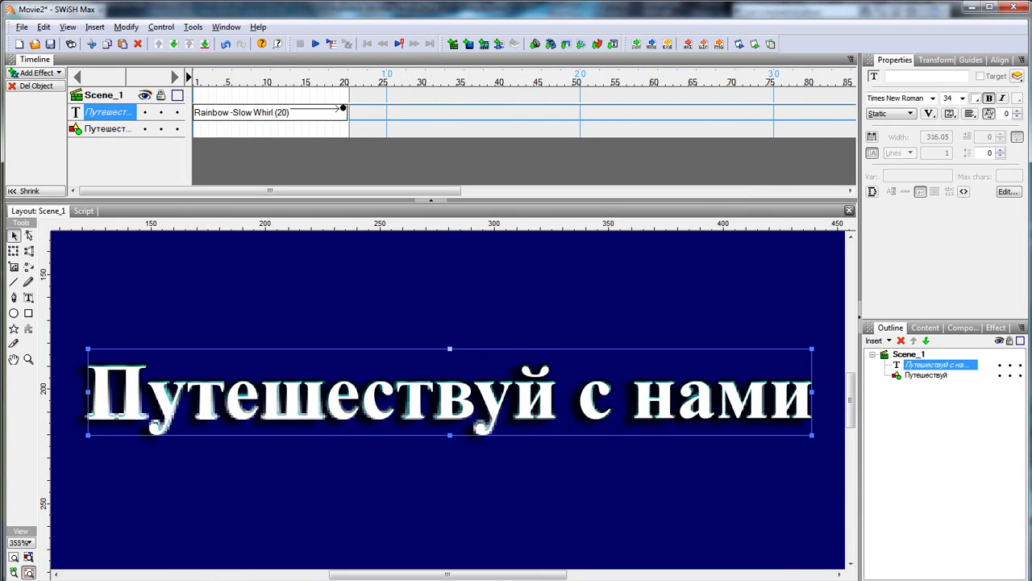
key("ctrl+shift+f")
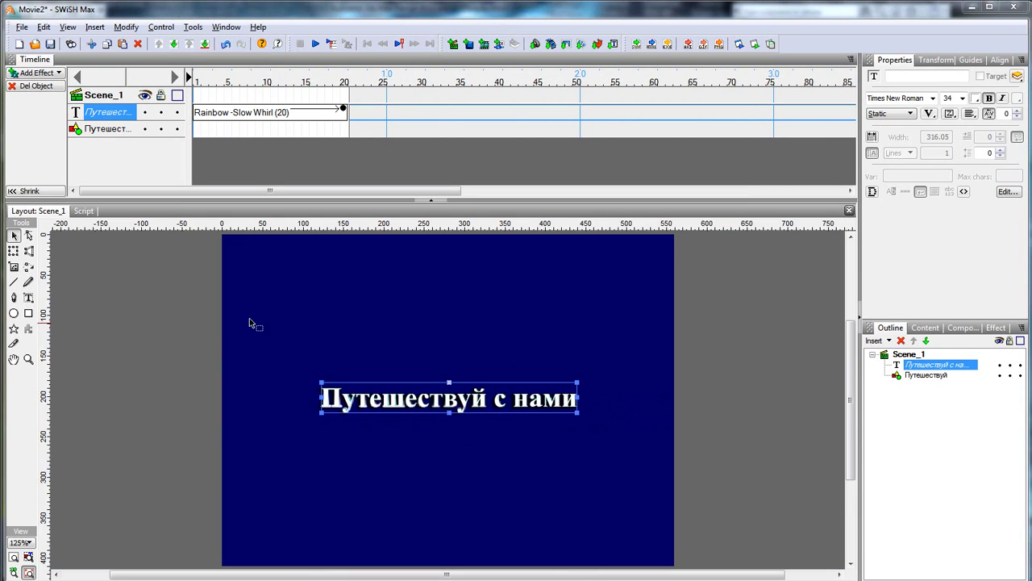
Draw a rectangle about 54 by 146 beside the start of the text and give it a solid red fill.
left_click(29, 313)
left_click_drag(267, 368, 313, 460)
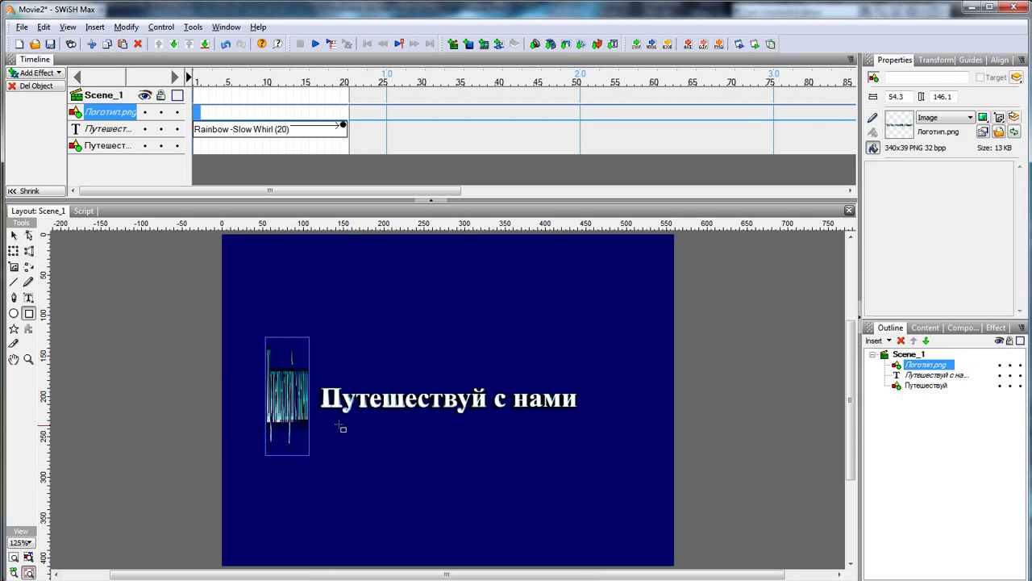
left_click(970, 117)
left_click(959, 152)
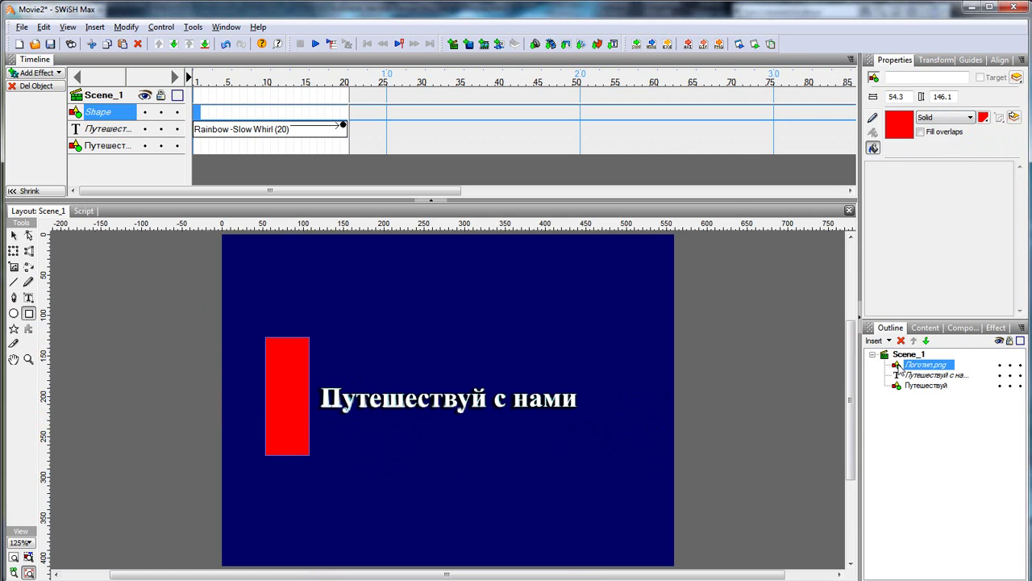
Group the red rectangle and the "Путешествуй с нами" text into a movie clip.
left_click(901, 376, "ctrl")
right_click(901, 376)
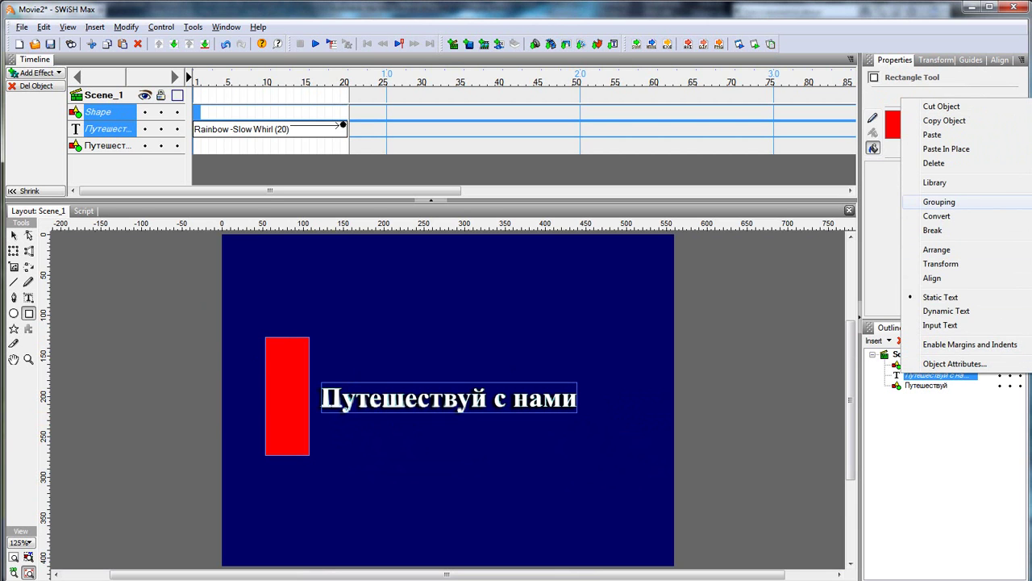
left_click(939, 201)
left_click(885, 366)
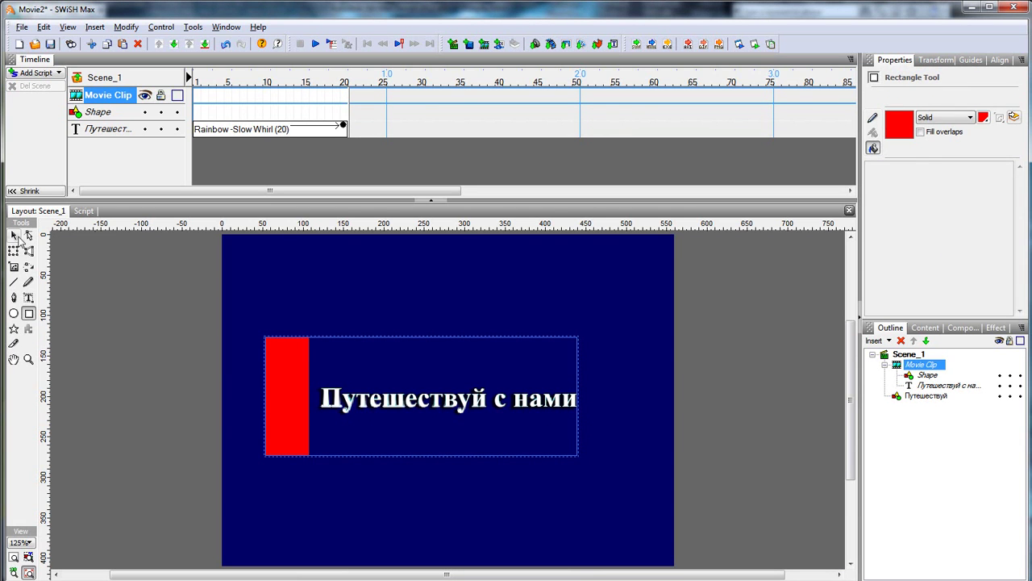
Set the movie clip to use its bottom object as mask, with the rectangle ordered below the text, and preview it in the Flash player.
left_click(14, 235)
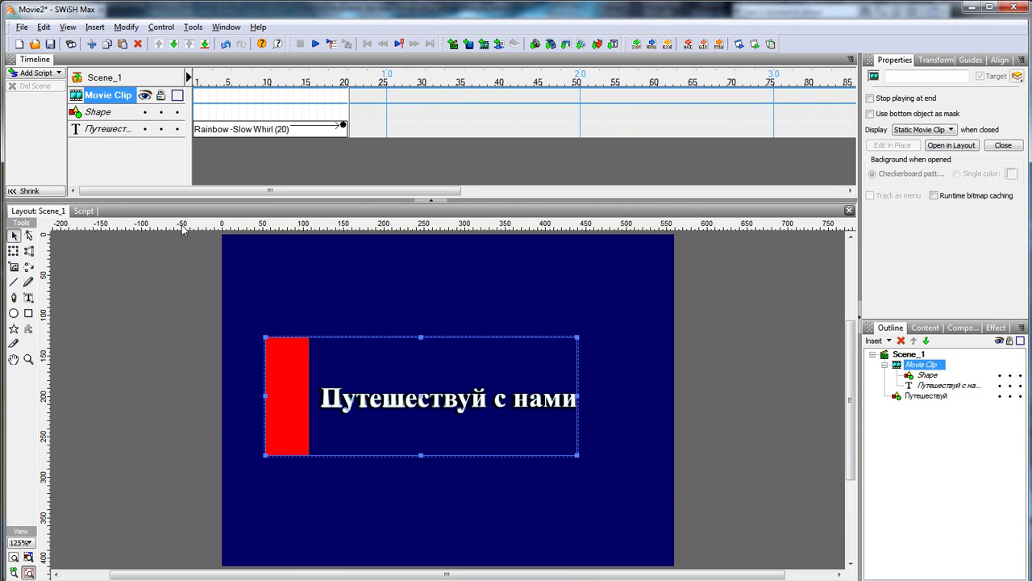
left_click(870, 114)
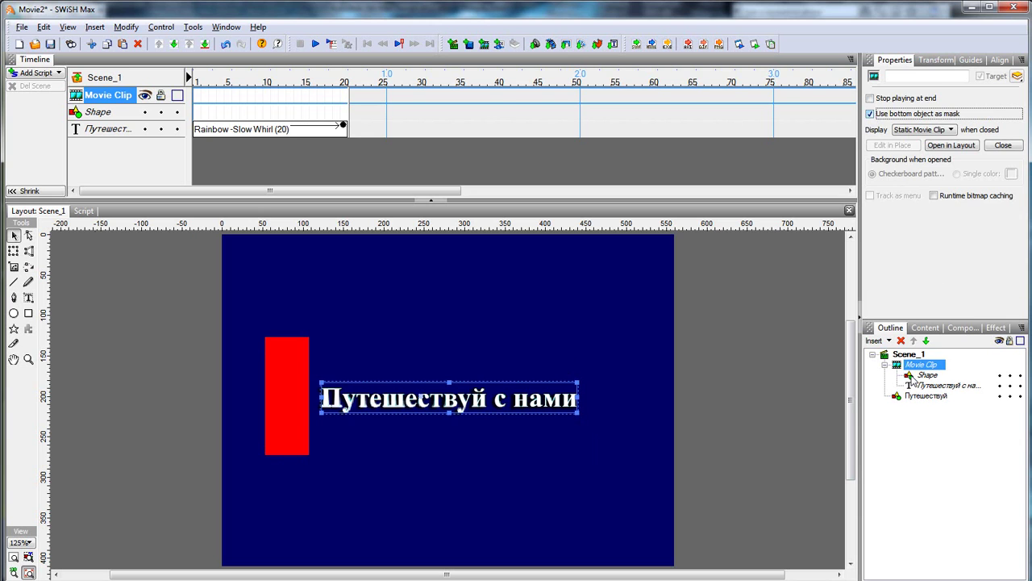
left_click_drag(912, 378, 911, 388)
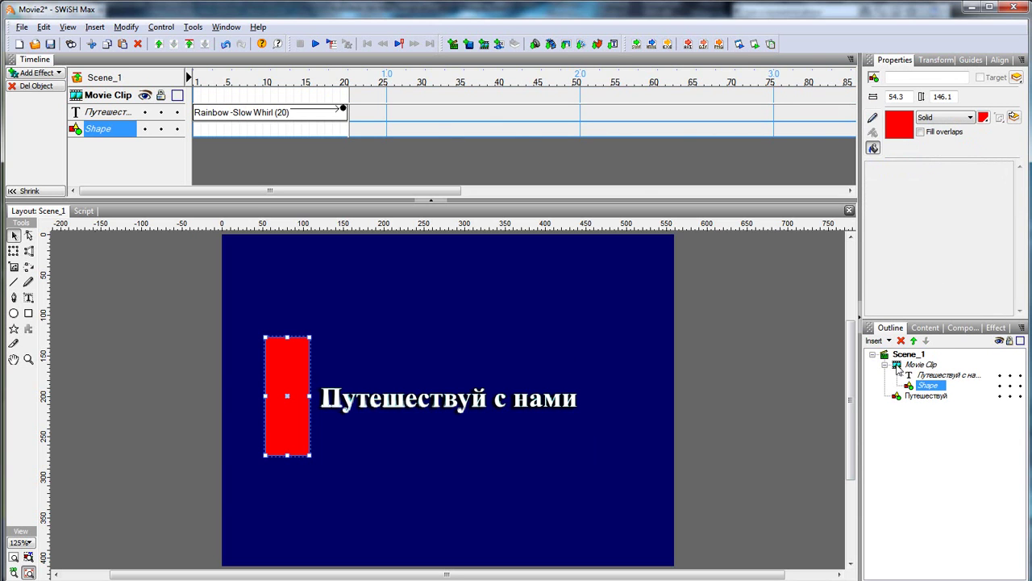
left_click(753, 44)
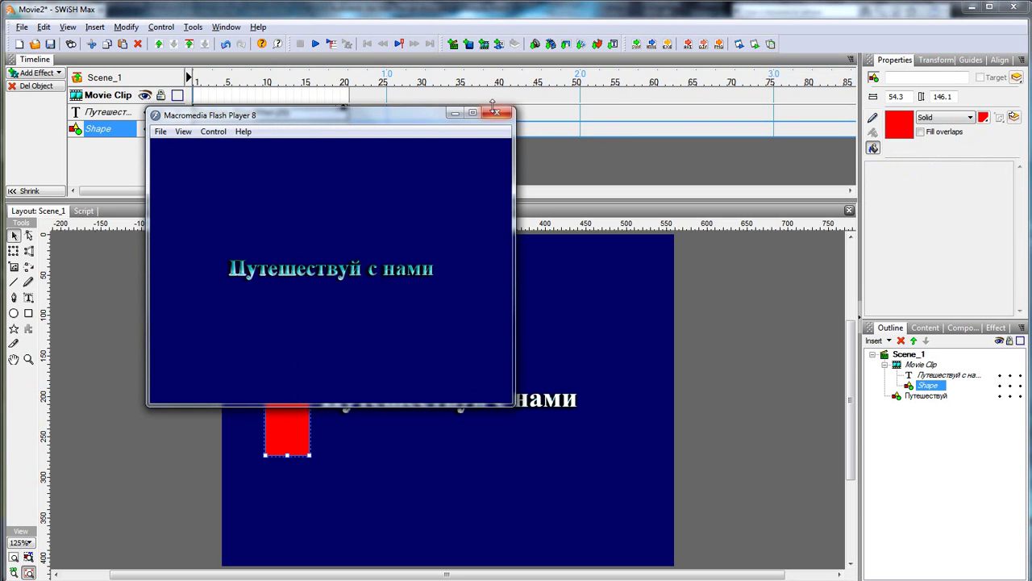
left_click(496, 112)
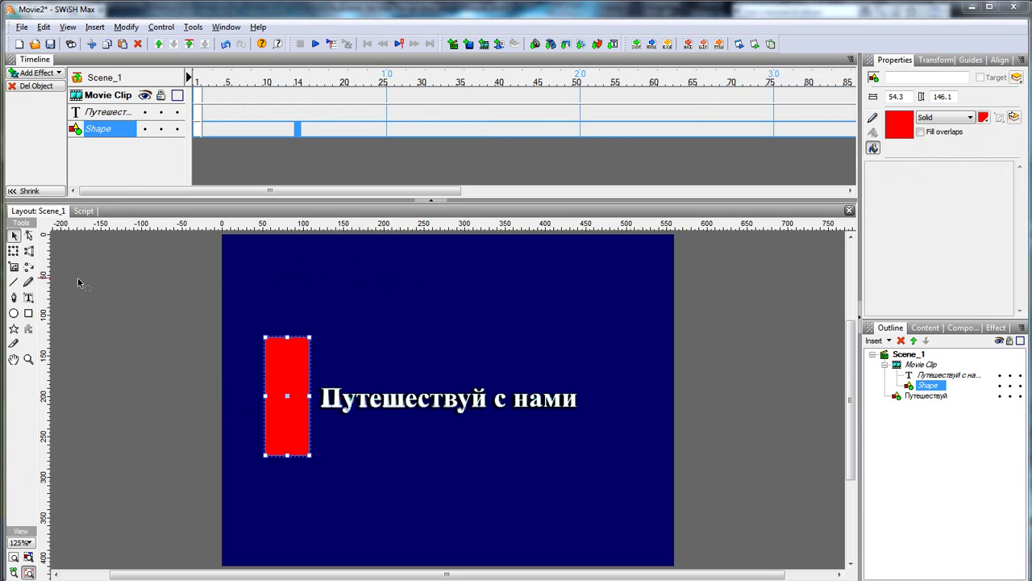
Animate the rectangle with a motion path across the text to its far end and back at 10 pix/frame, and play the movie.
left_click(28, 267)
left_click_drag(288, 396, 288, 397)
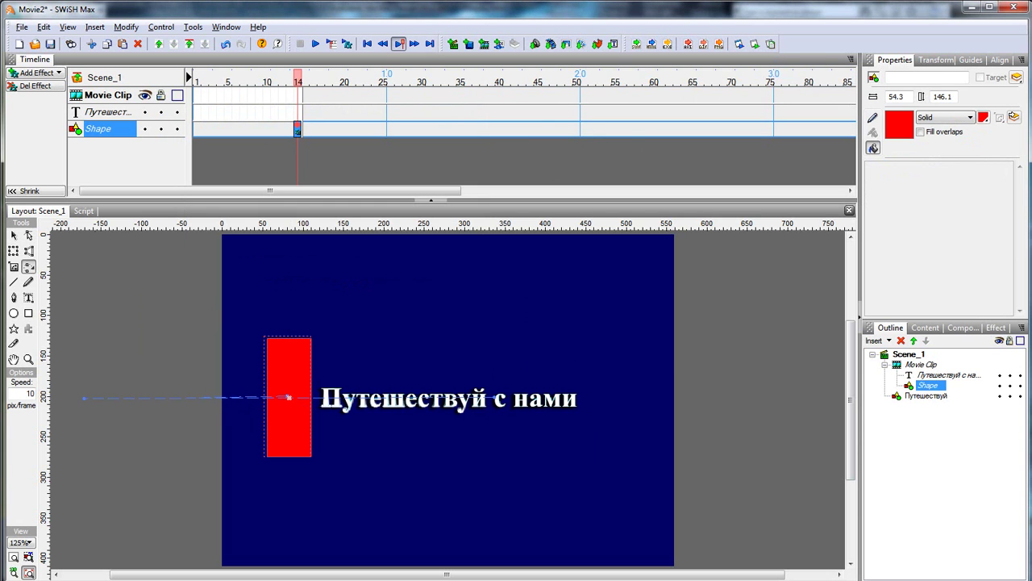
key("ctrl+z")
left_click(616, 400)
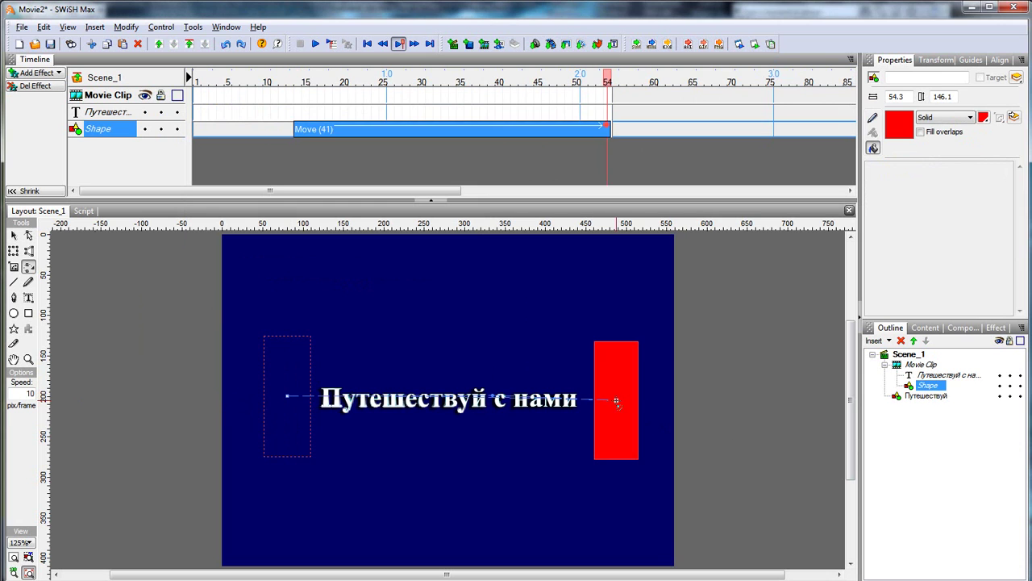
left_click(281, 401)
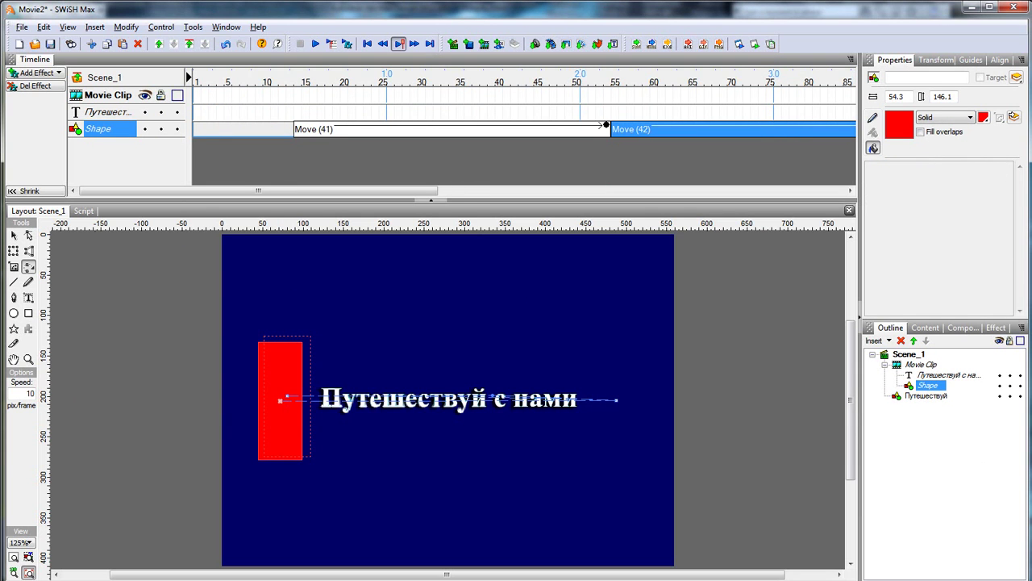
key("ctrl+Return")
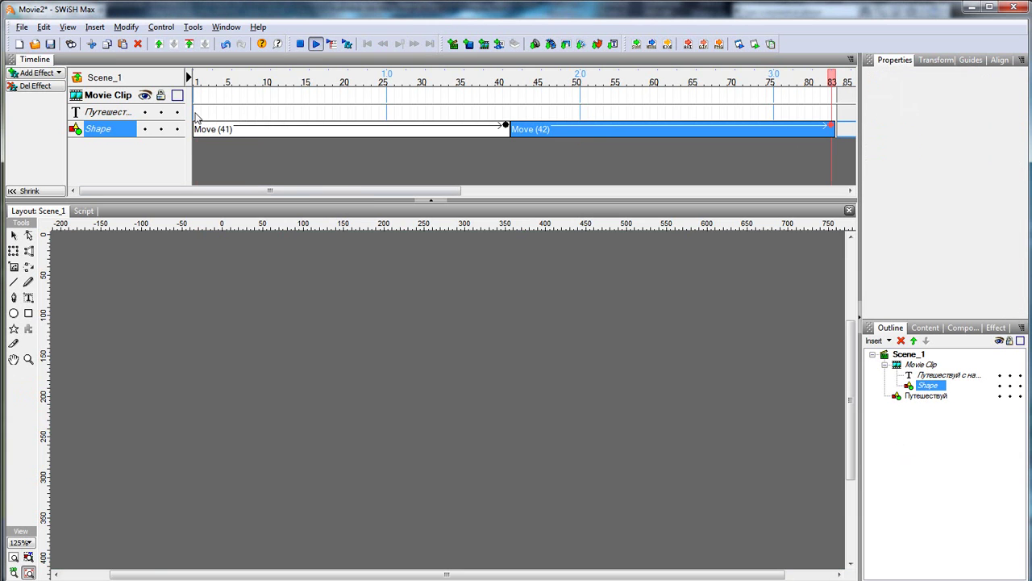
Apply the looping Rainbow -Slow Whirl effect to the clip's text at frame 1.
left_click(197, 114)
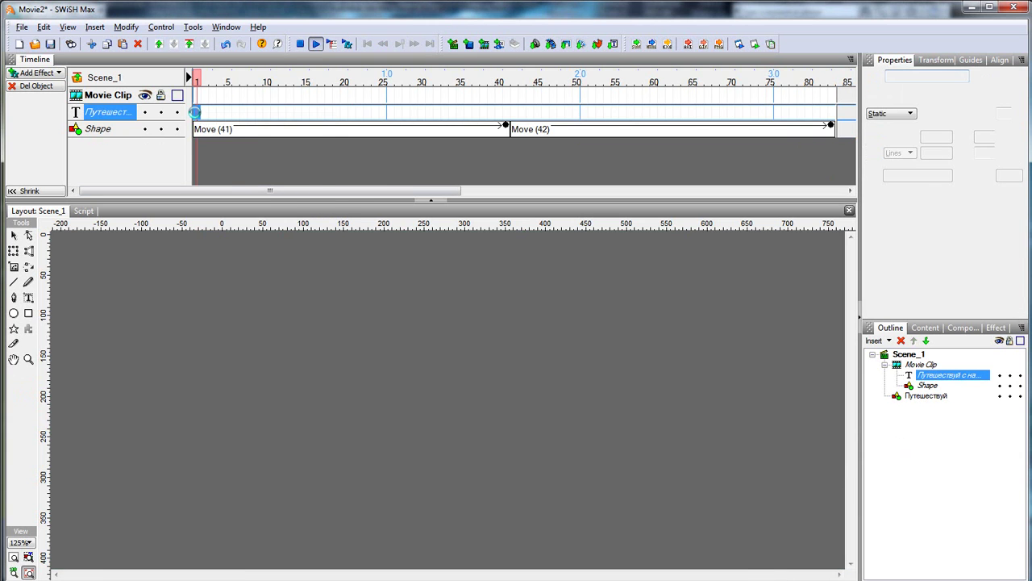
right_click(197, 115)
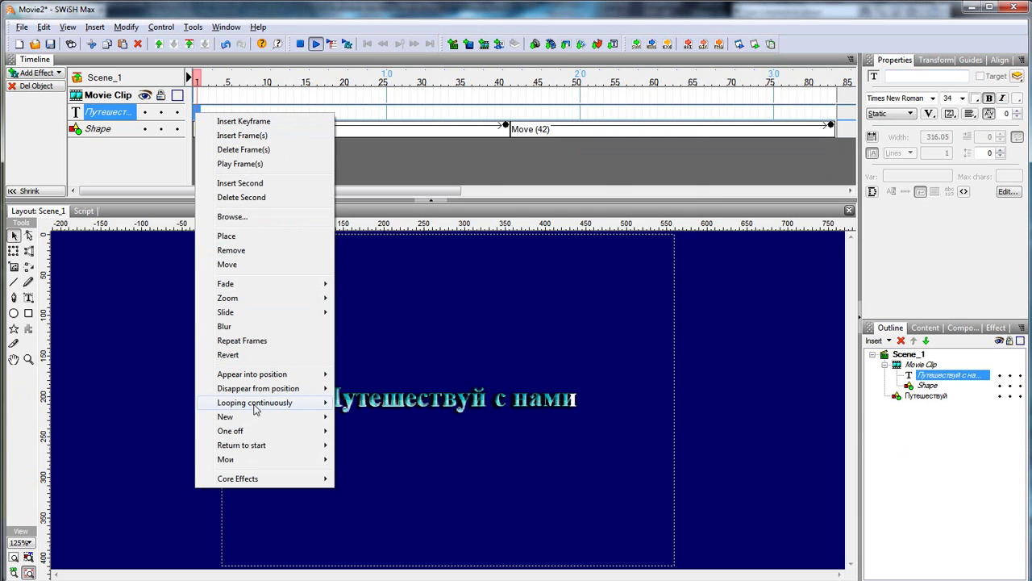
mouse_move(274, 407)
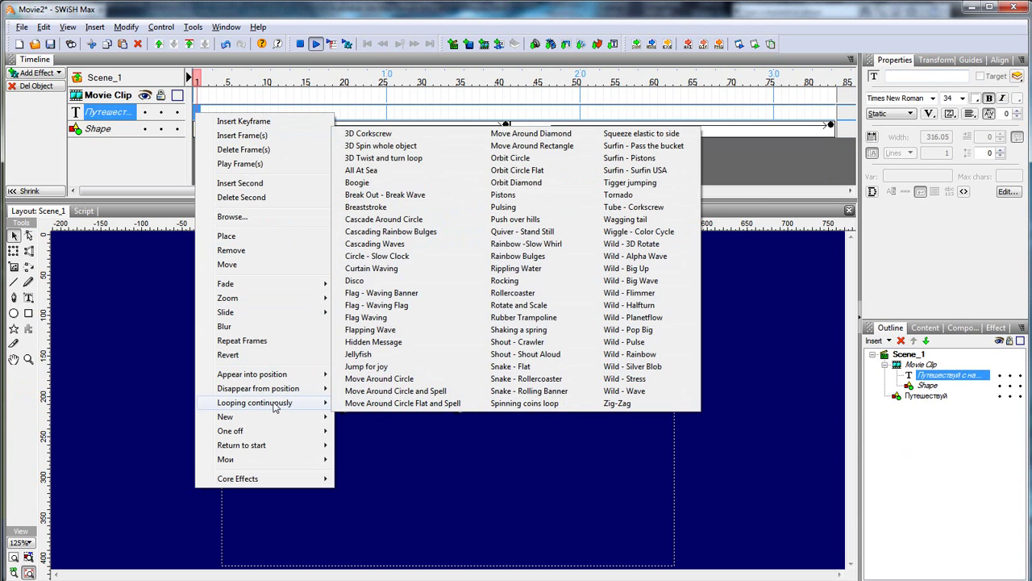
left_click(532, 243)
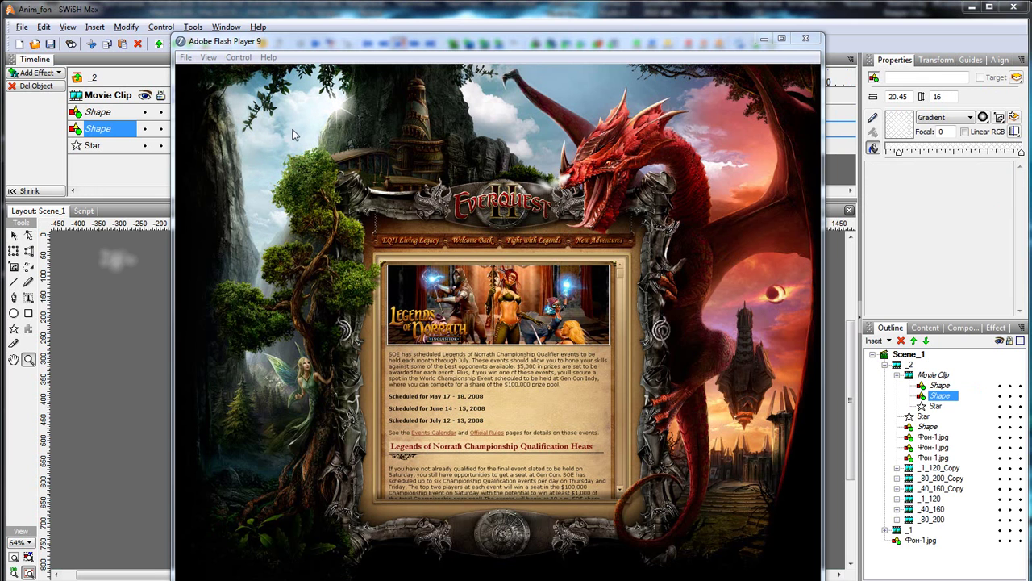
Minimize the Flash player preview of Anim_fon and zoom the layout in on the dragon's head, collapsing the expanded Movie Clip.
left_click(763, 39)
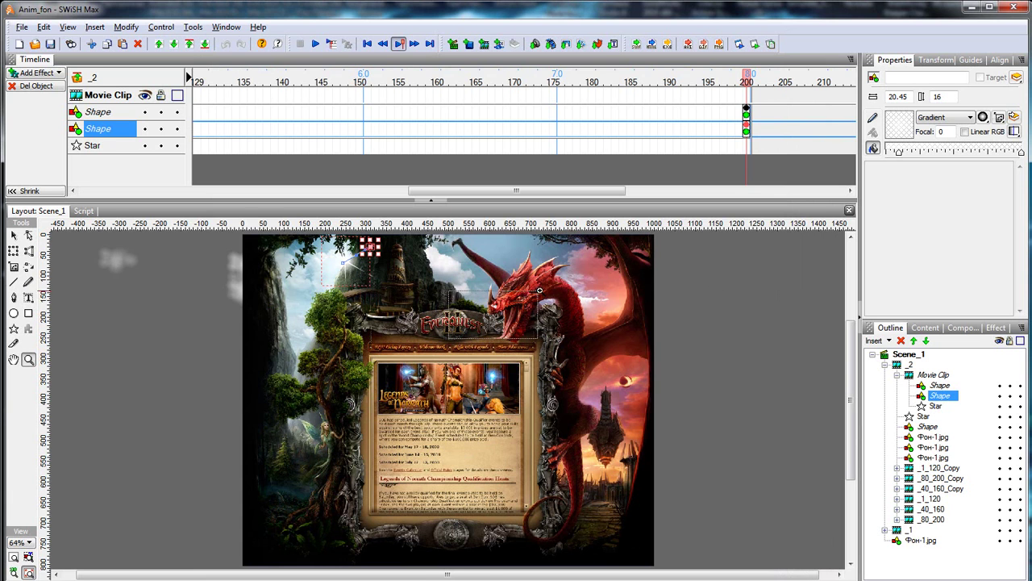
left_click_drag(539, 290, 564, 299)
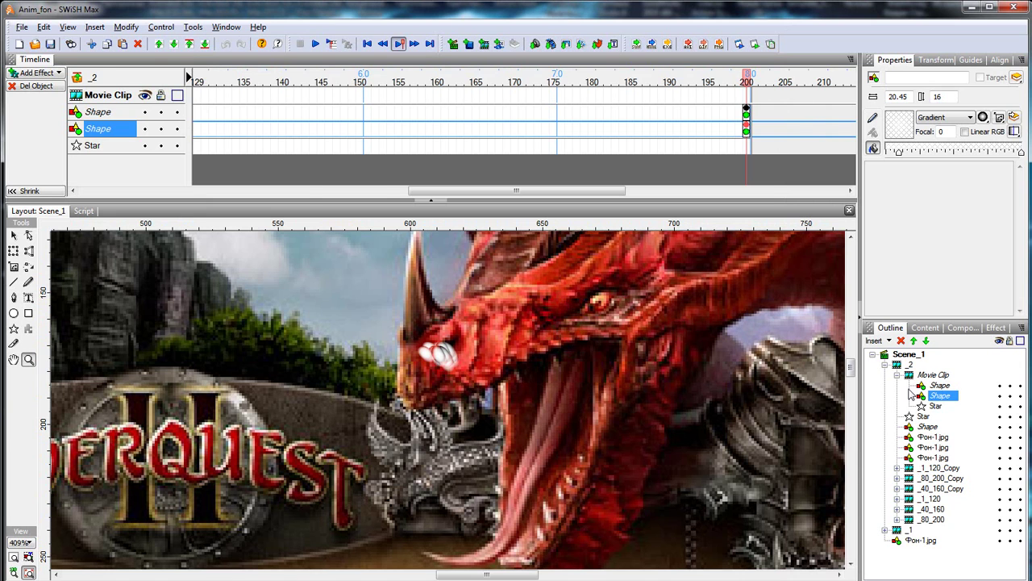
left_click(897, 376)
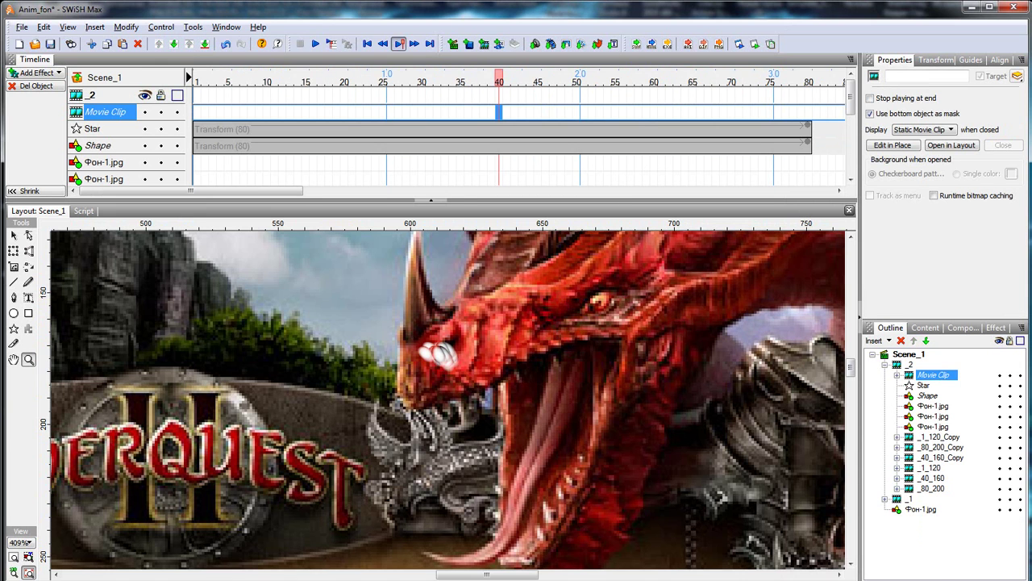
Select a smoke shape in the _20_76 clip by the dragon's nostril, scrub to frame 55 and play the animation.
double_click(579, 388)
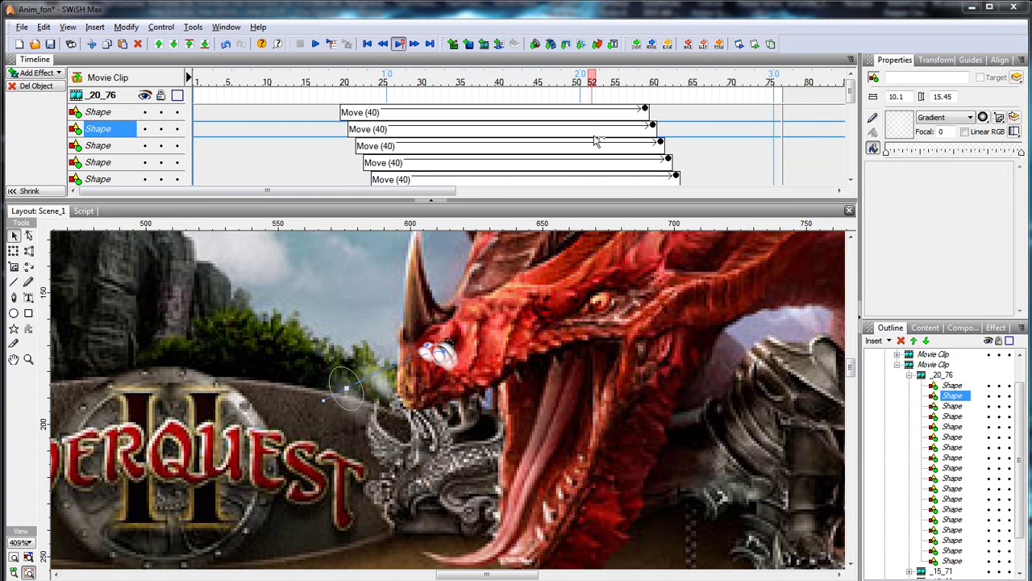
left_click_drag(593, 87, 614, 88)
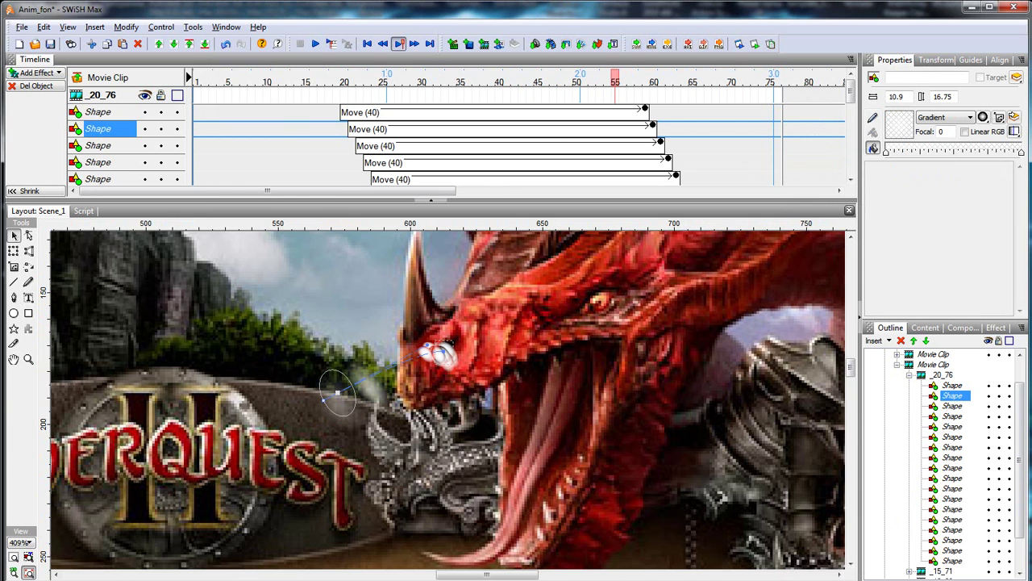
key("ctrl+Return")
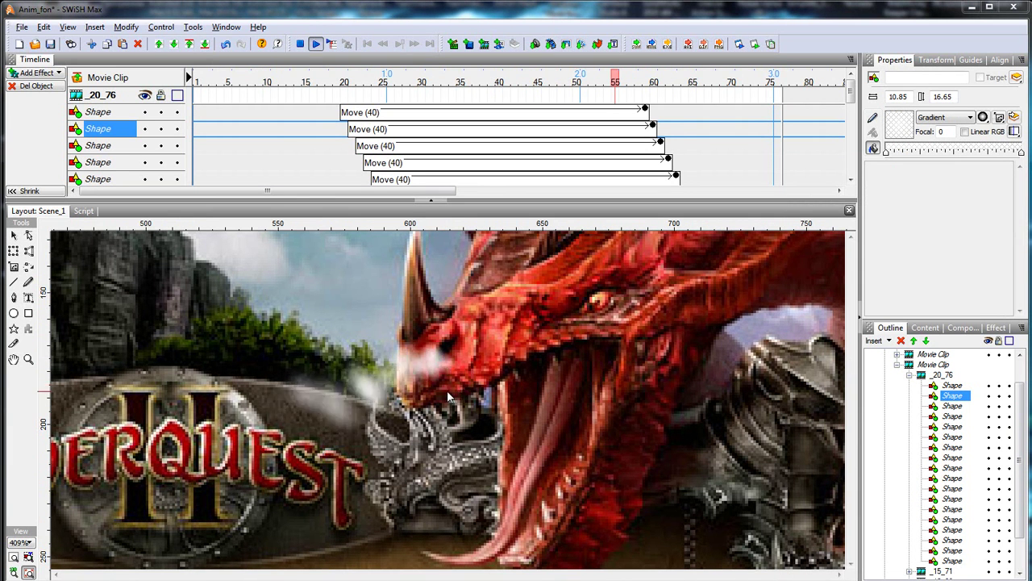